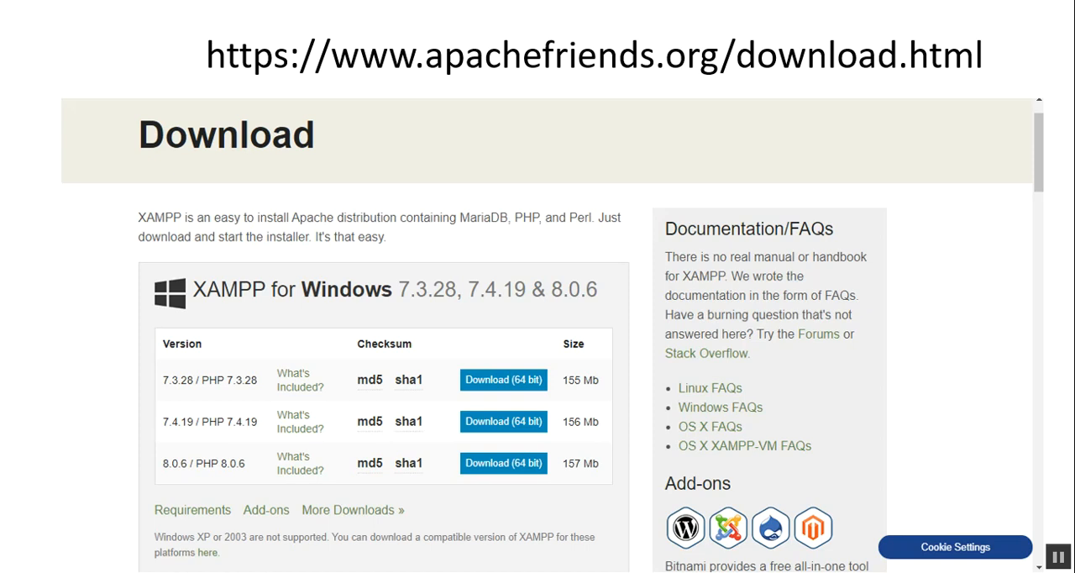
pyautogui.press('Escape')
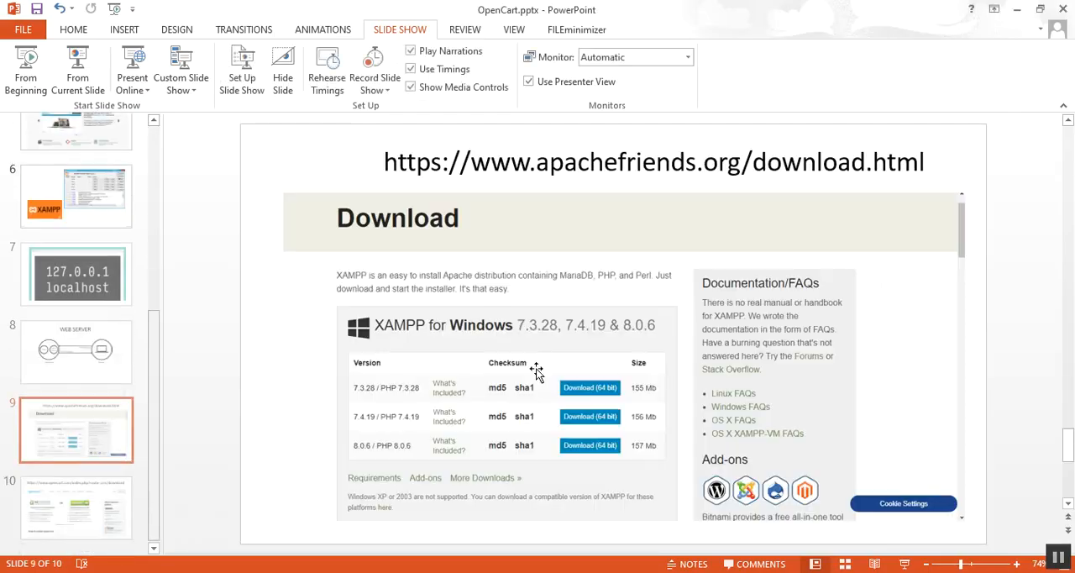
pyautogui.click(490, 163)
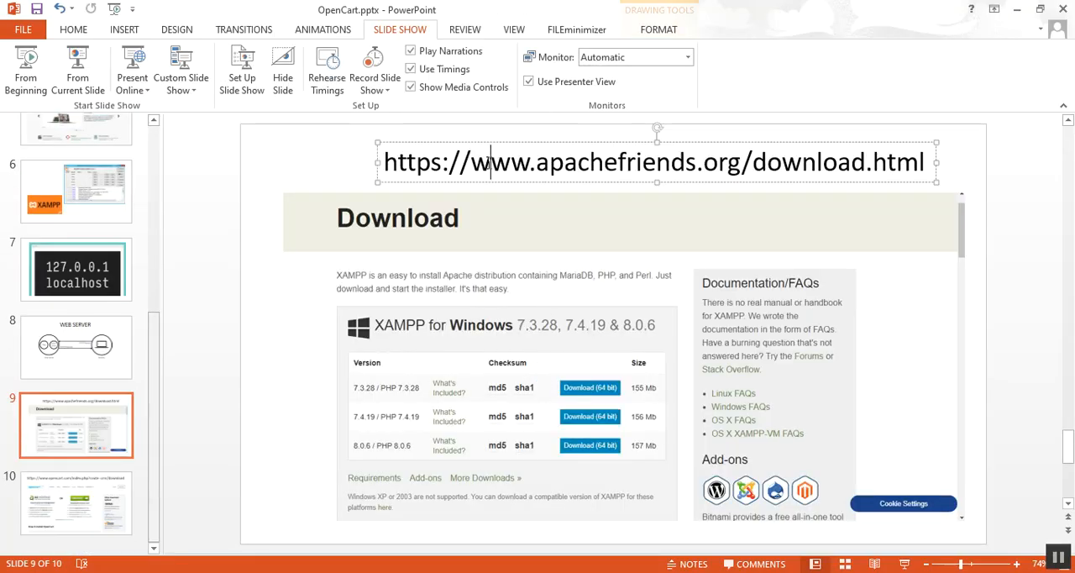
pyautogui.click(386, 162)
pyautogui.moveTo(386, 162); pyautogui.dragTo(906, 169)
pyautogui.hotkey('ctrl', 'c')
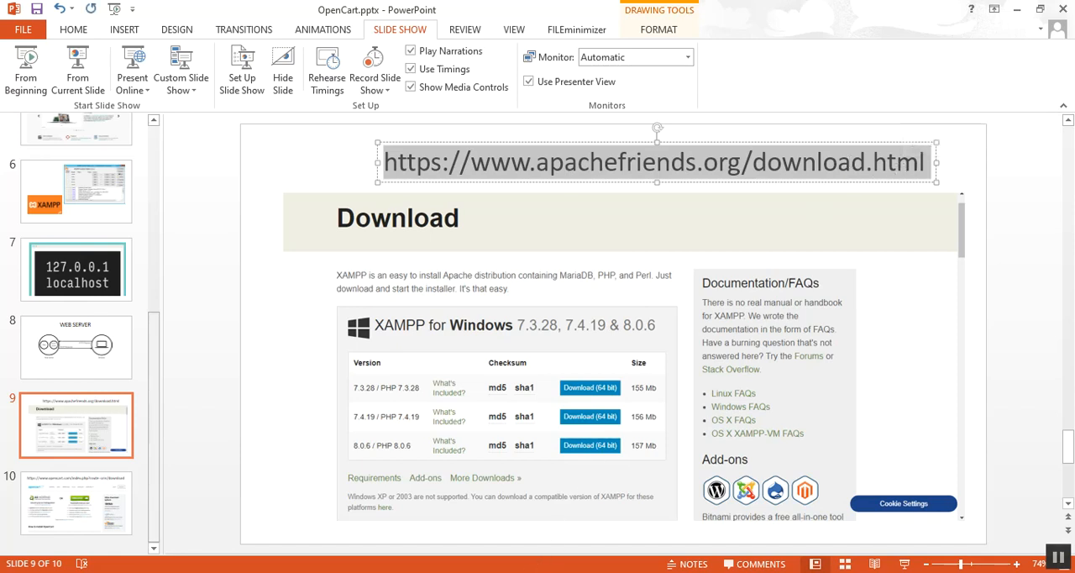
pyautogui.hotkey('alt', 'Tab')
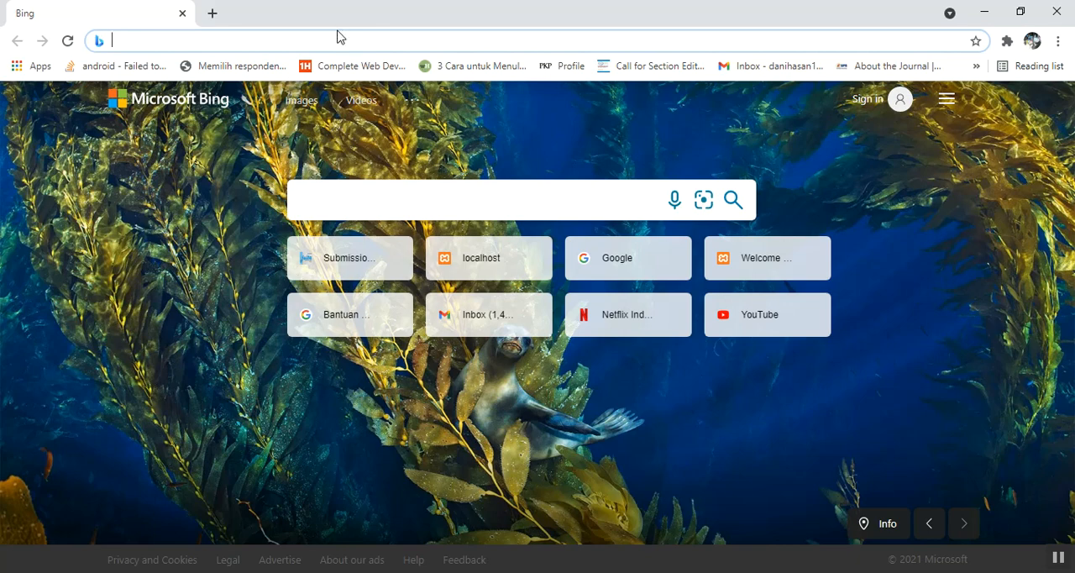
pyautogui.hotkey('ctrl', 'v')
pyautogui.press('Return')
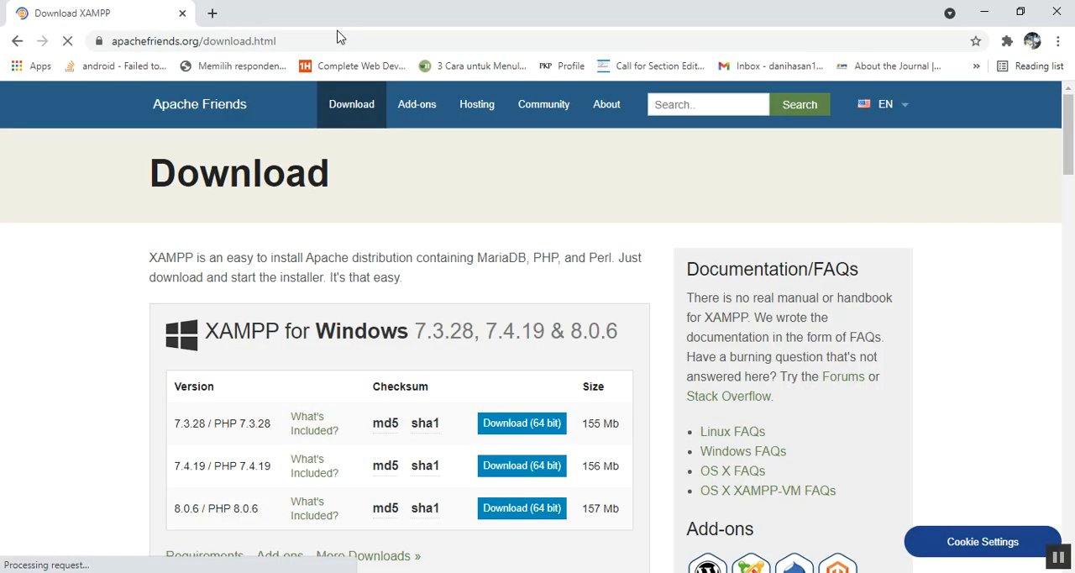
# Step: Review the XAMPP versions for Windows and Linux, then download the 64-bit Windows 8.0.6 installer, reusing the existing file if complete
pyautogui.moveTo(1070, 143); pyautogui.dragTo(1072, 178)
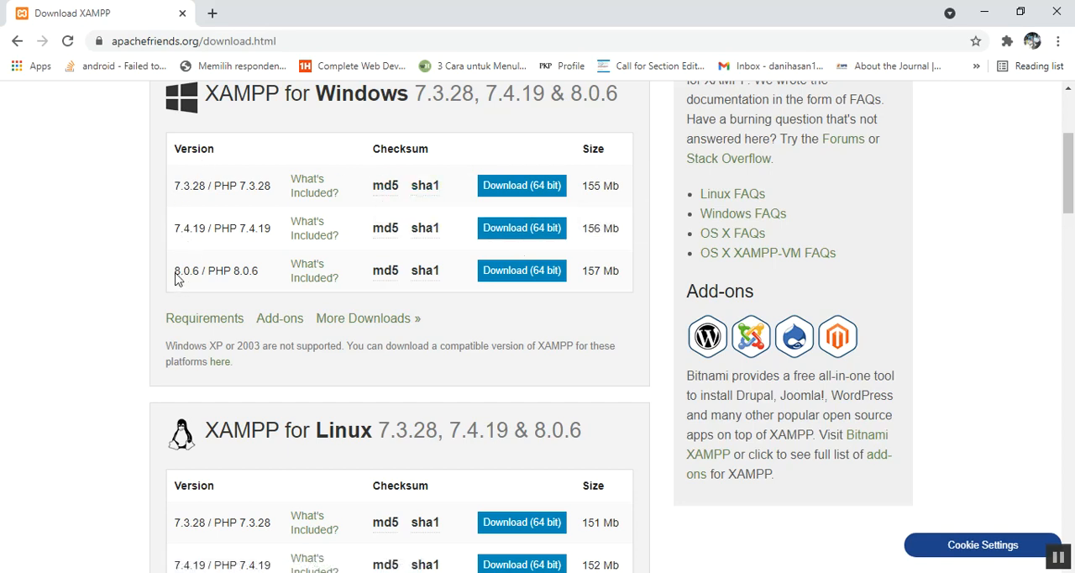
pyautogui.moveTo(175, 269); pyautogui.dragTo(200, 271)
pyautogui.moveTo(201, 273); pyautogui.dragTo(203, 274)
pyautogui.moveTo(206, 273); pyautogui.dragTo(261, 281)
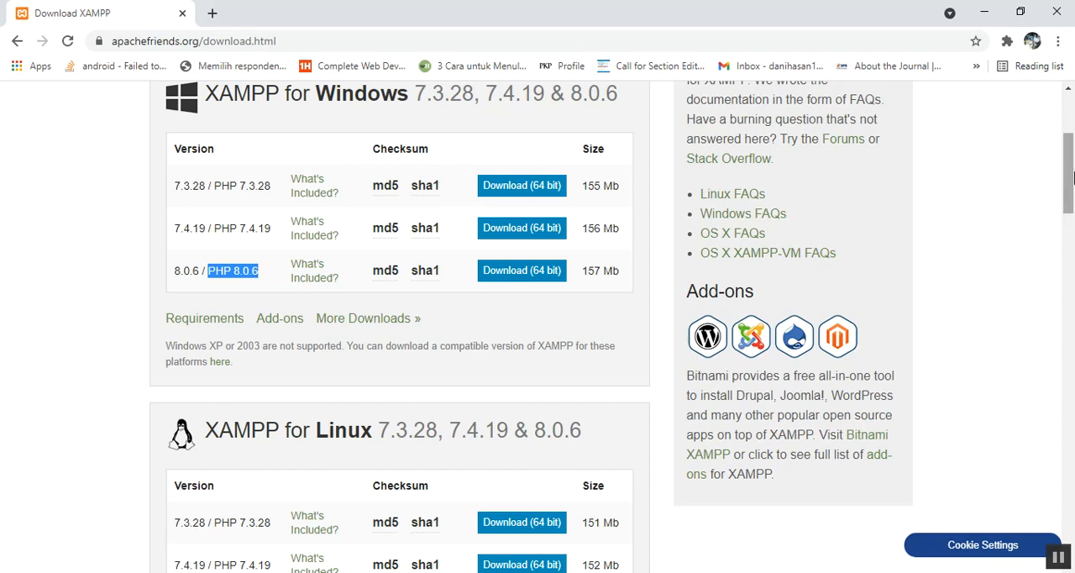
pyautogui.scroll(-3, 682, 194)
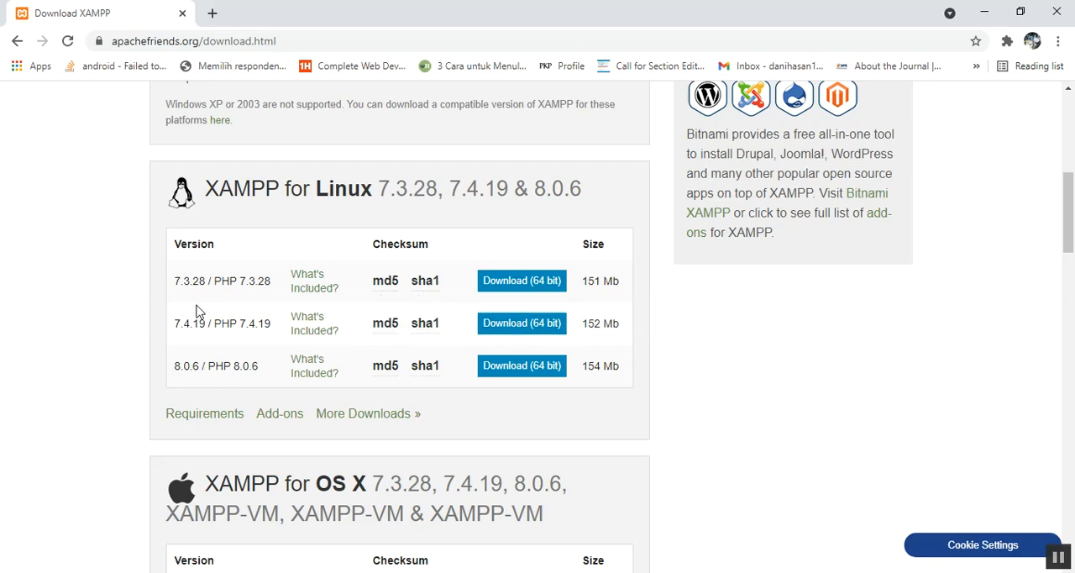
pyautogui.moveTo(1069, 210); pyautogui.dragTo(1068, 164)
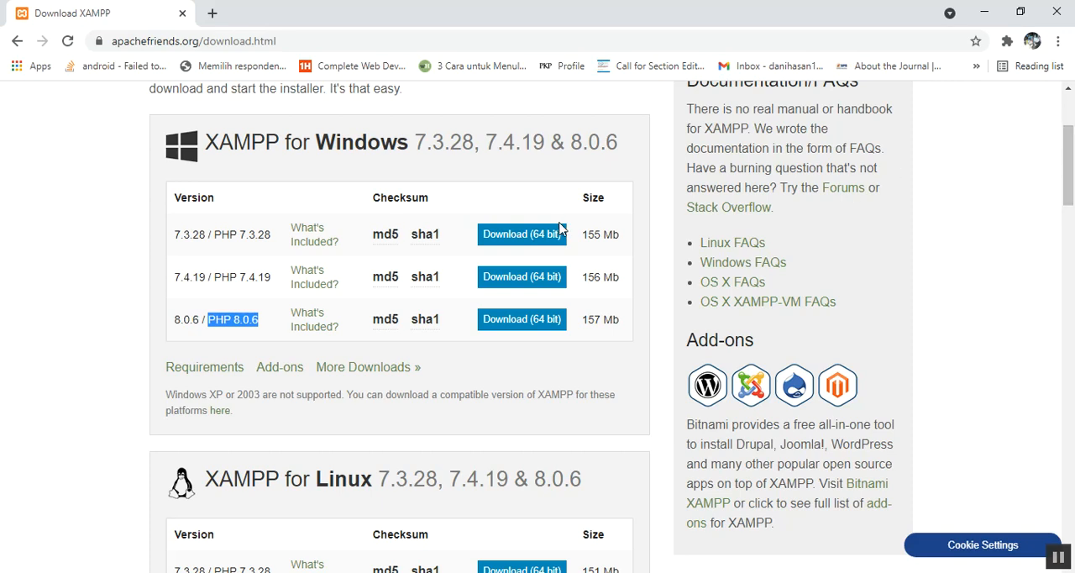
pyautogui.click(514, 326)
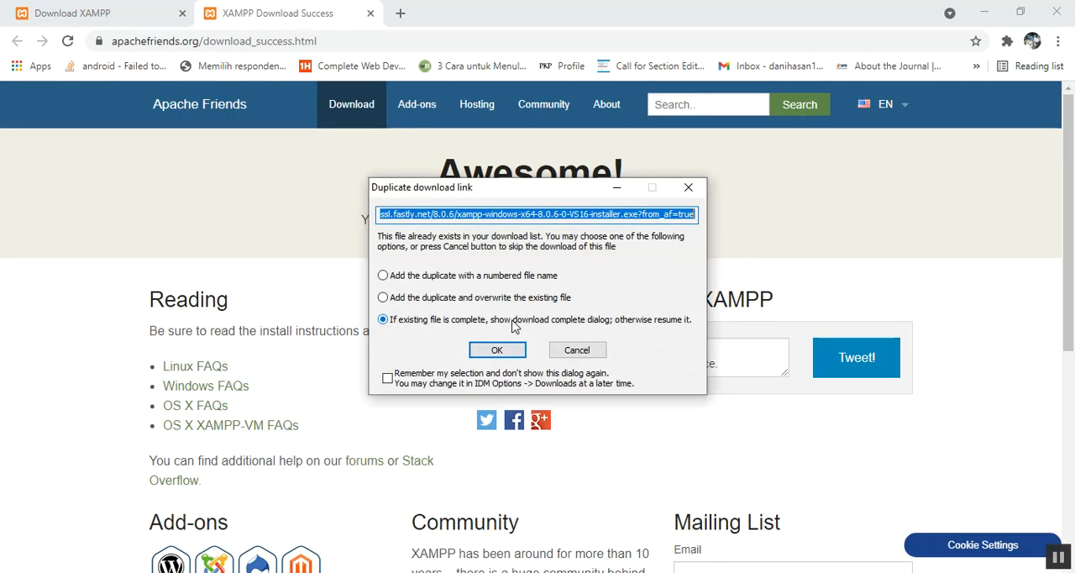
pyautogui.click(514, 351)
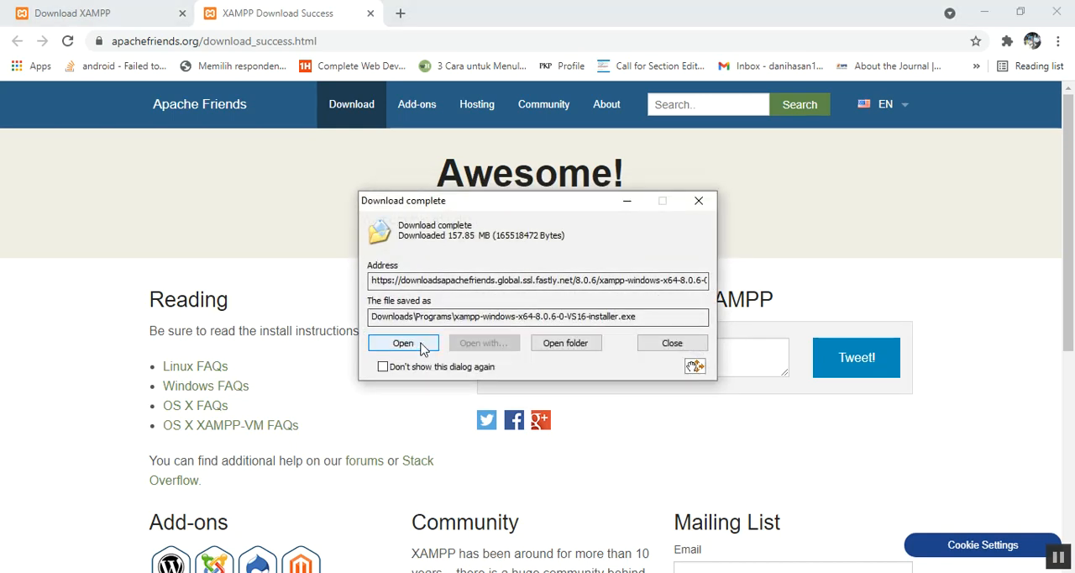
# Step: Launch the XAMPP installer and accept all server, program language and tool components for installation
pyautogui.click(403, 342)
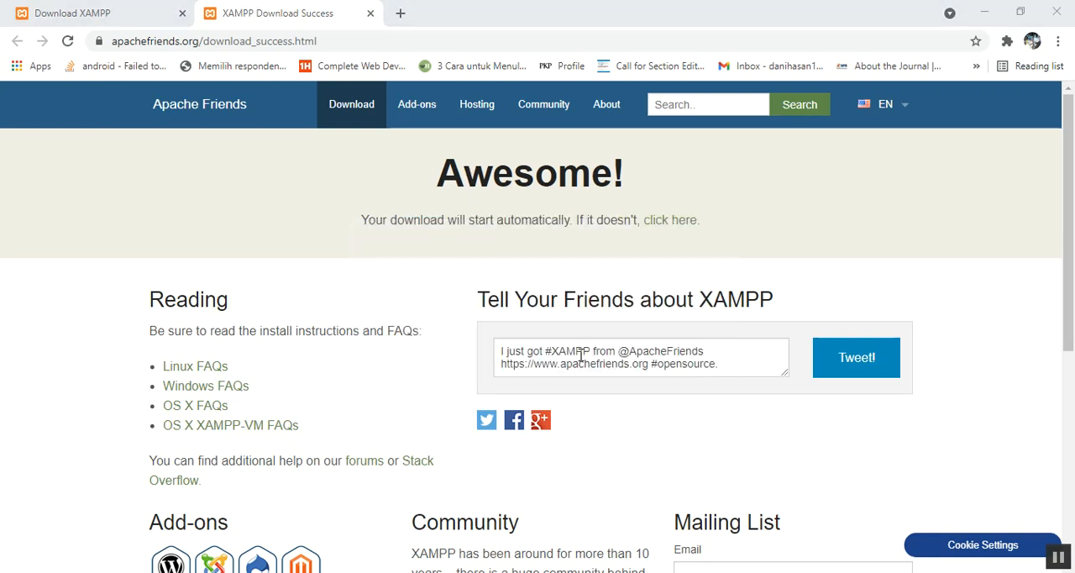
pyautogui.click(540, 314)
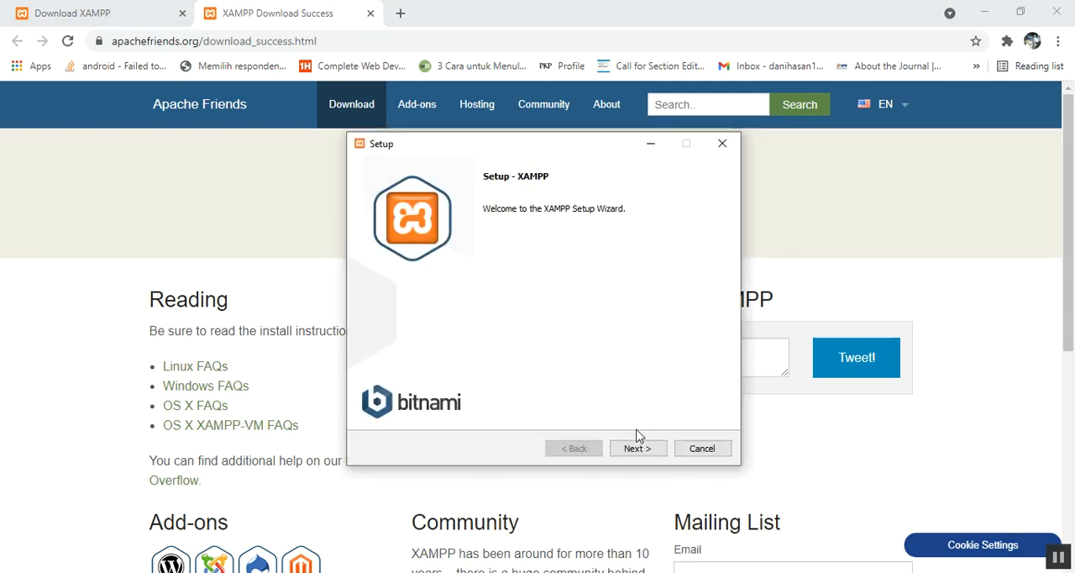
pyautogui.click(640, 450)
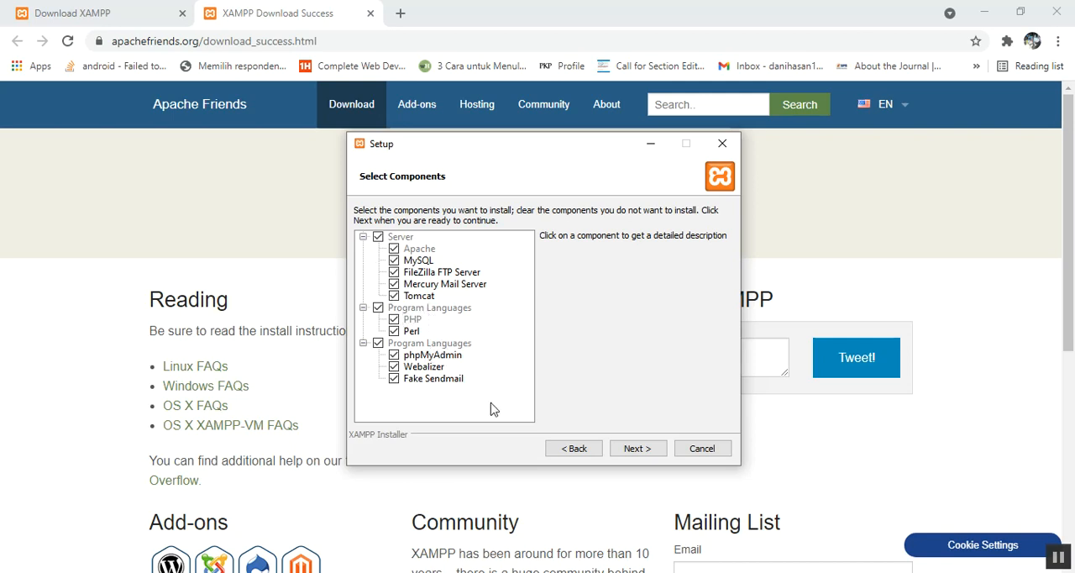
pyautogui.click(638, 449)
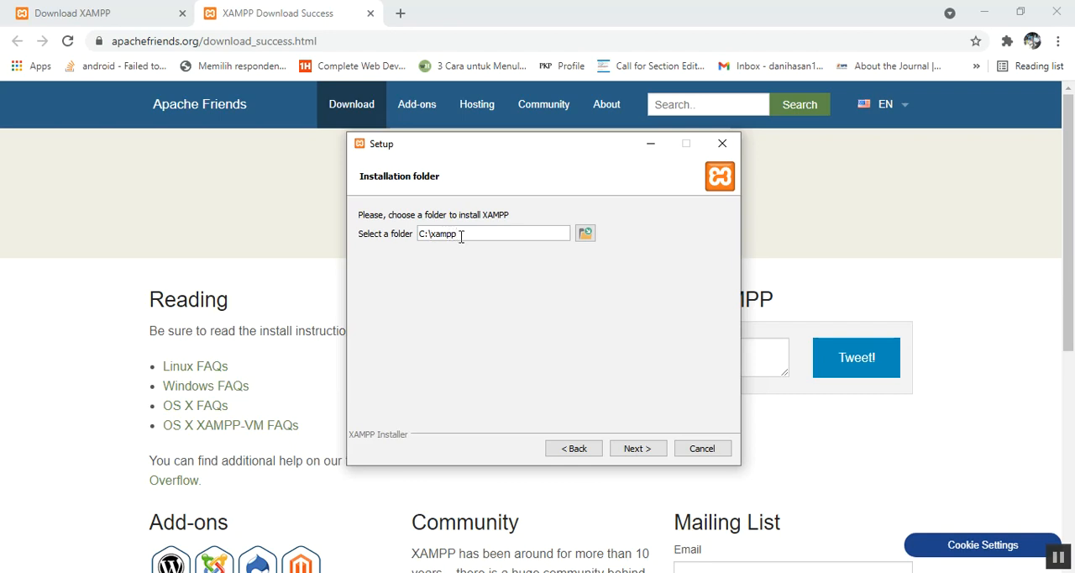
# Step: Try to use C:\xampp and C:\xampp2 as the XAMPP installation folder
pyautogui.moveTo(461, 237); pyautogui.dragTo(428, 229)
pyautogui.click(633, 447)
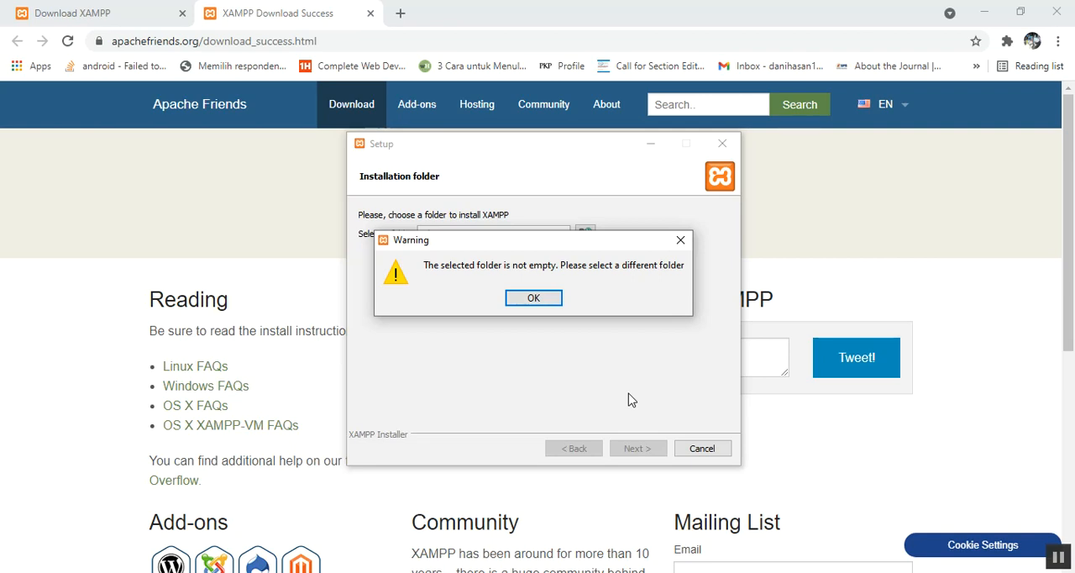
pyautogui.click(517, 301)
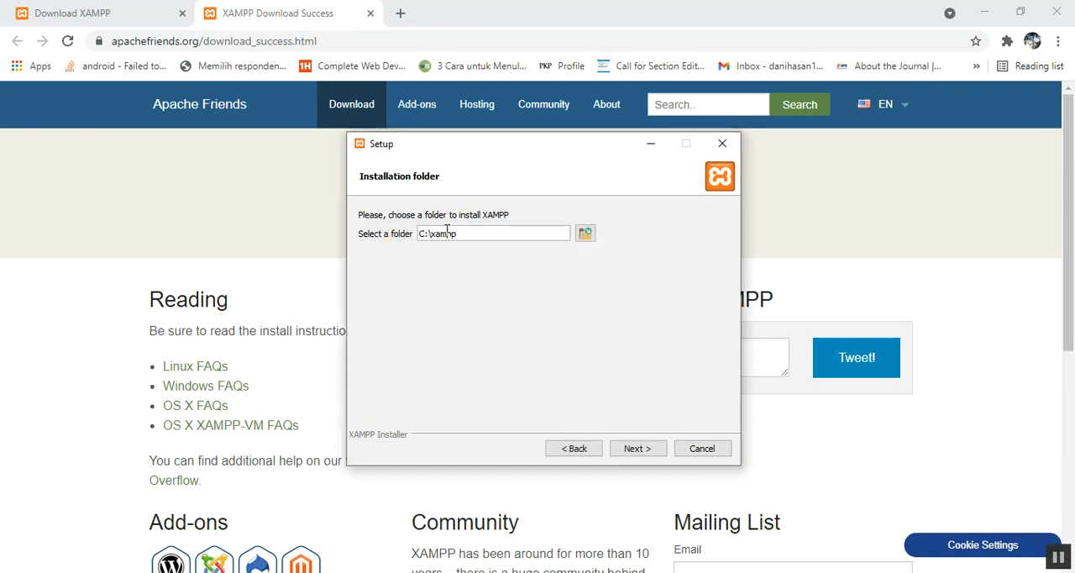
pyautogui.click(636, 449)
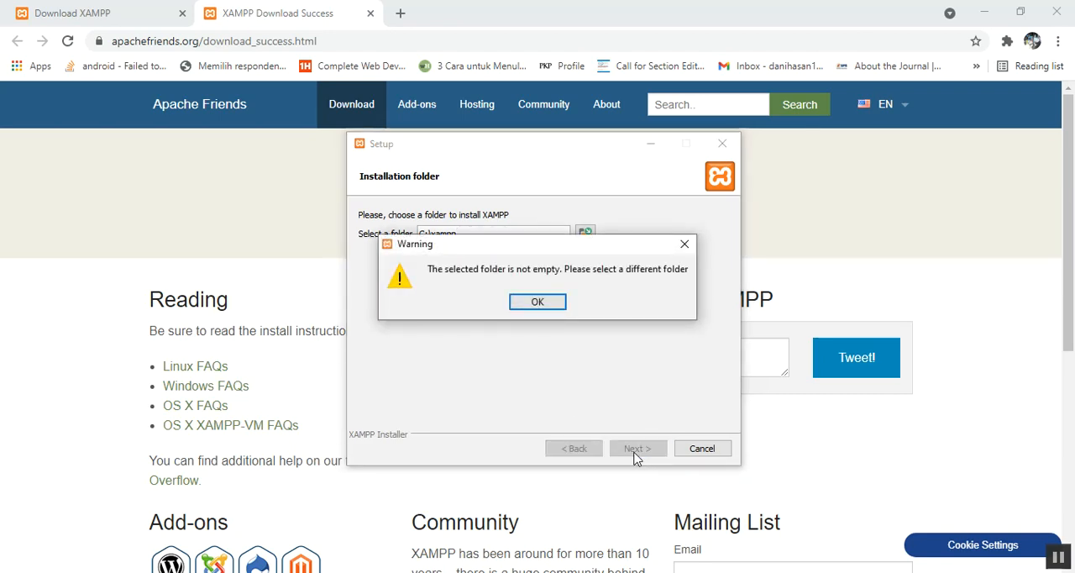
pyautogui.click(549, 301)
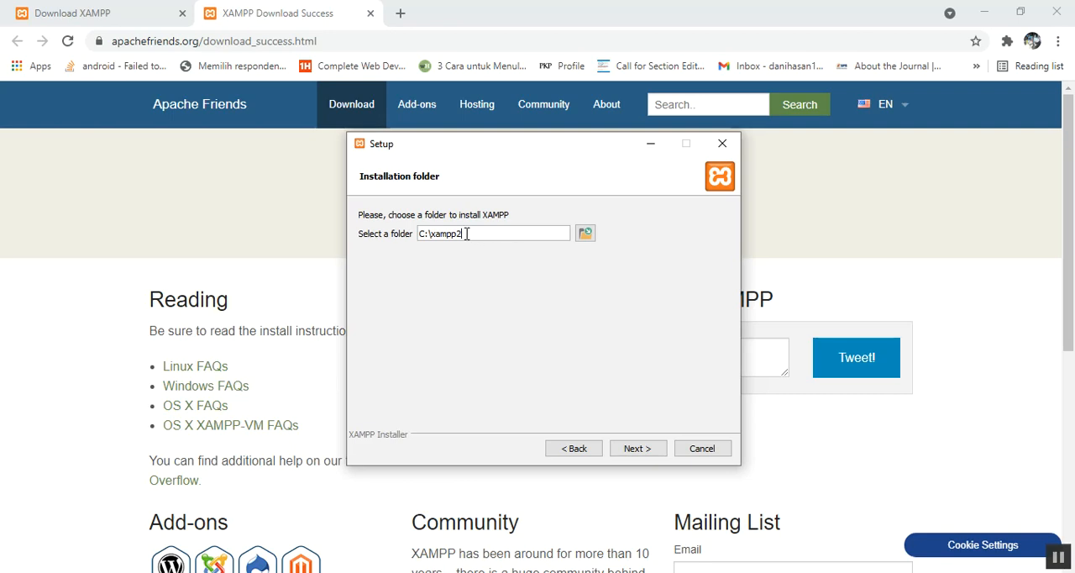
pyautogui.click(637, 449)
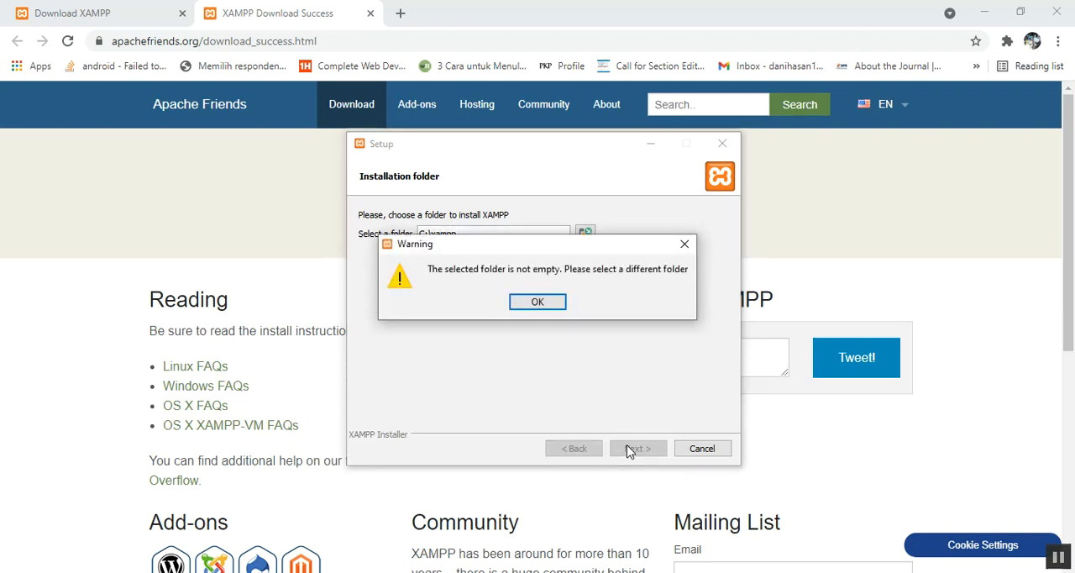
pyautogui.click(547, 305)
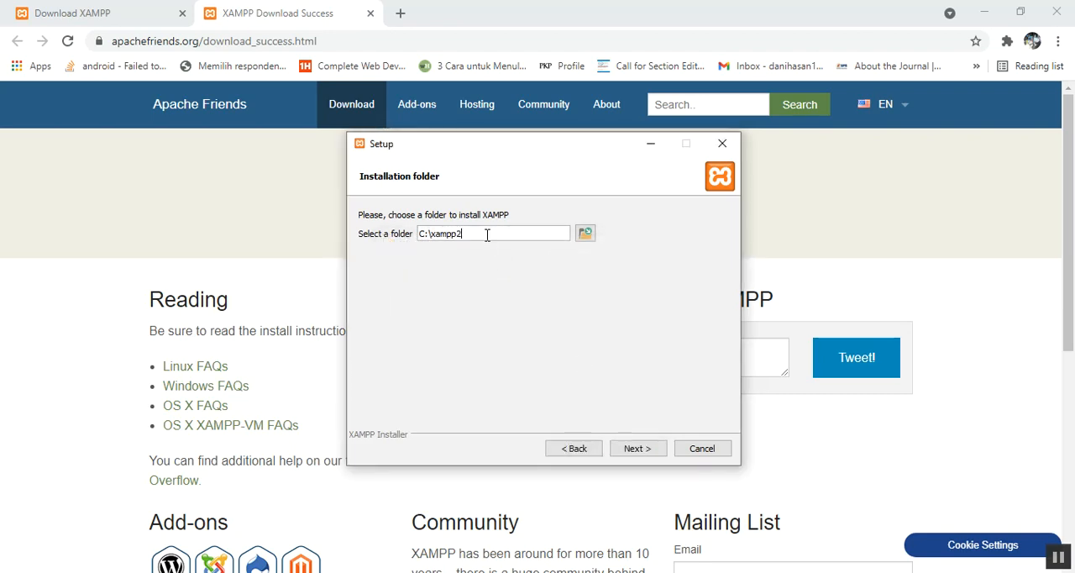
pyautogui.click(637, 449)
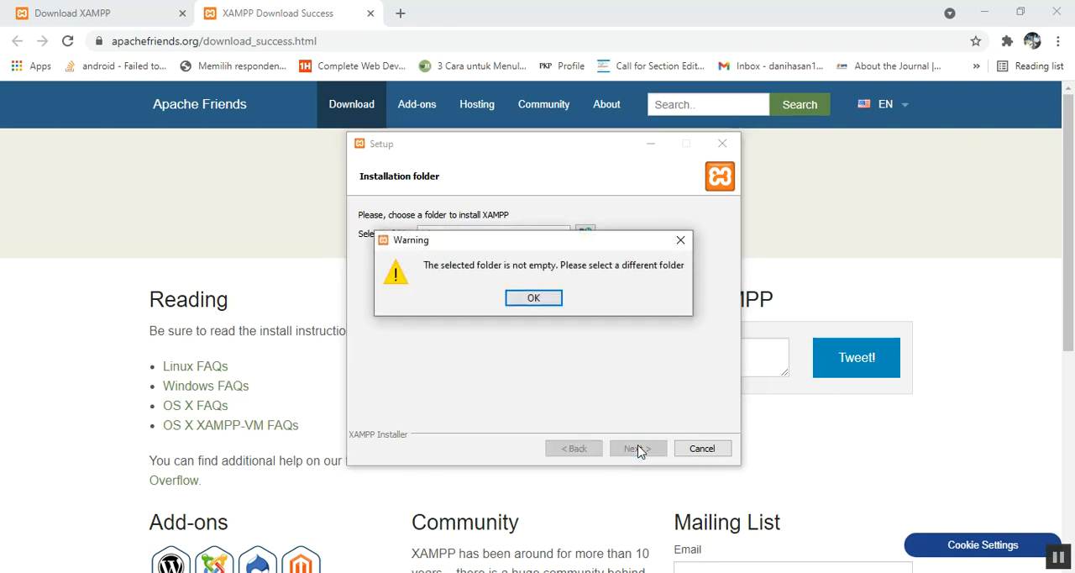
pyautogui.click(551, 303)
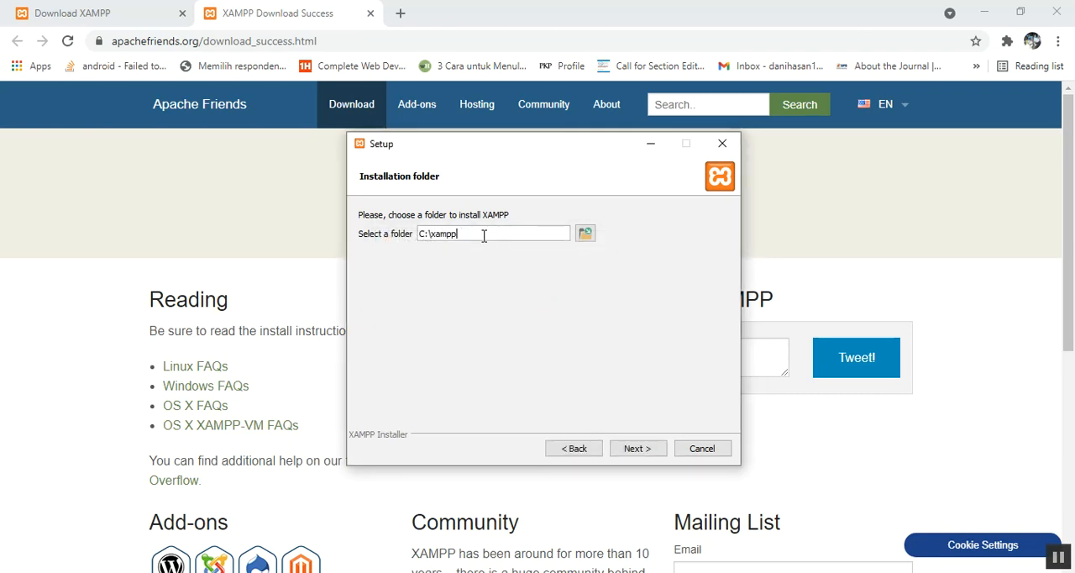
# Step: Set the installation folder to C:\xampp3 and choose English as the Control Panel language
pyautogui.click(646, 453)
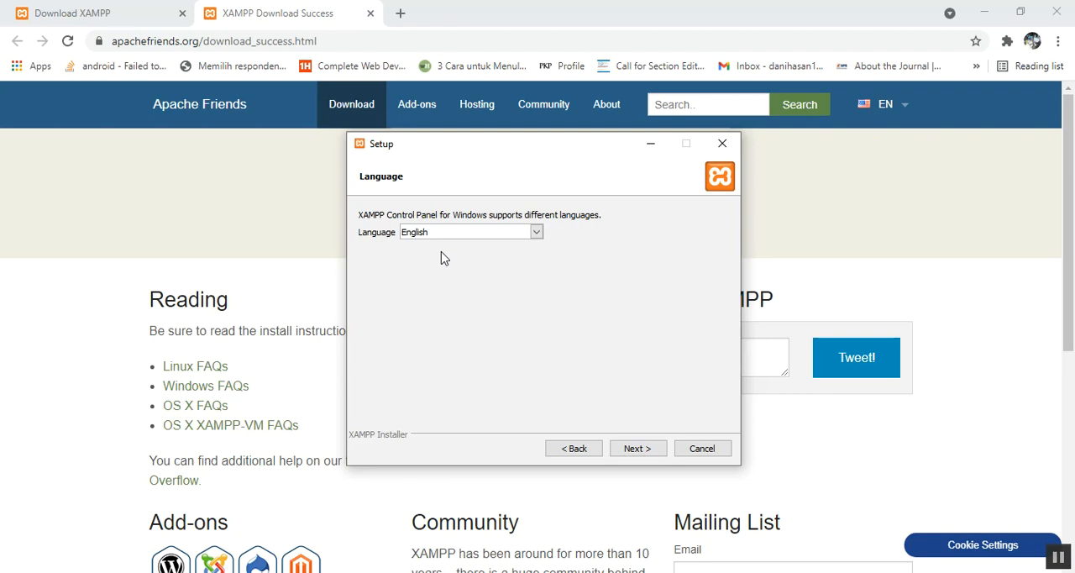
pyautogui.click(468, 235)
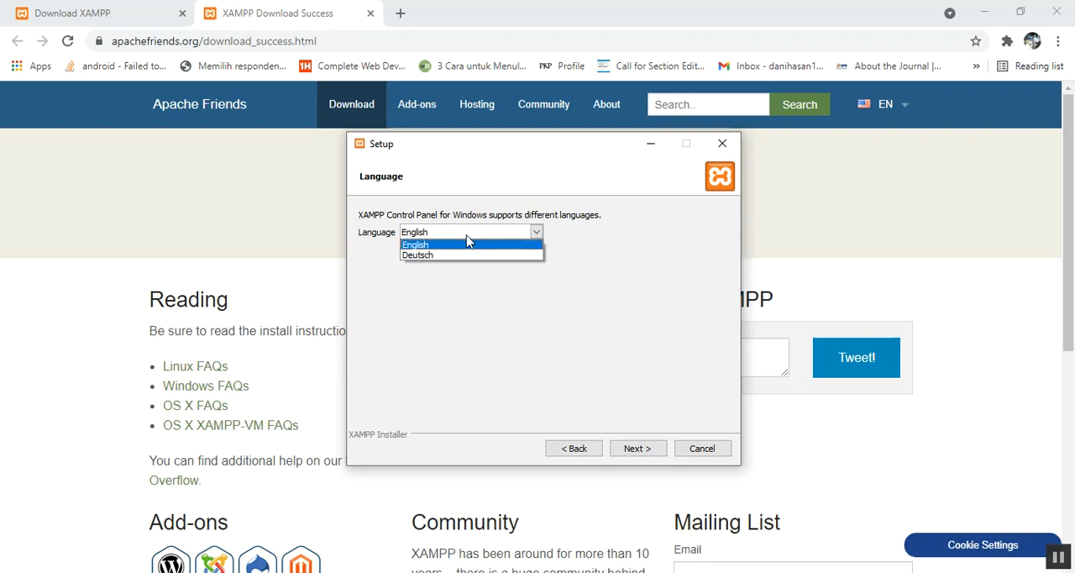
pyautogui.click(468, 245)
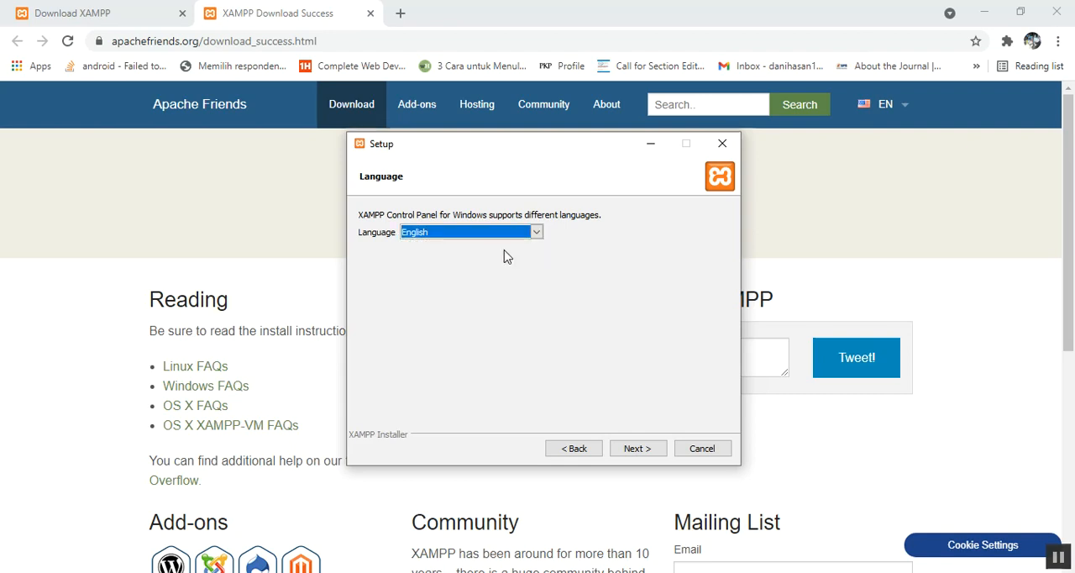
pyautogui.click(635, 449)
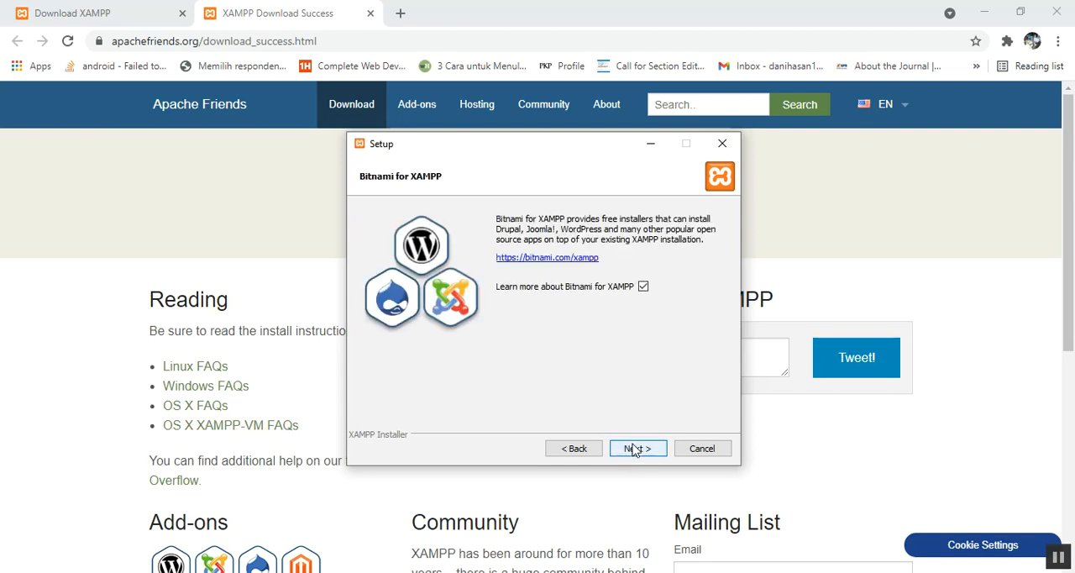
# Step: Run the XAMPP installation with the Bitnami information option kept, and finish the wizard by starting the Control Panel
pyautogui.click(635, 449)
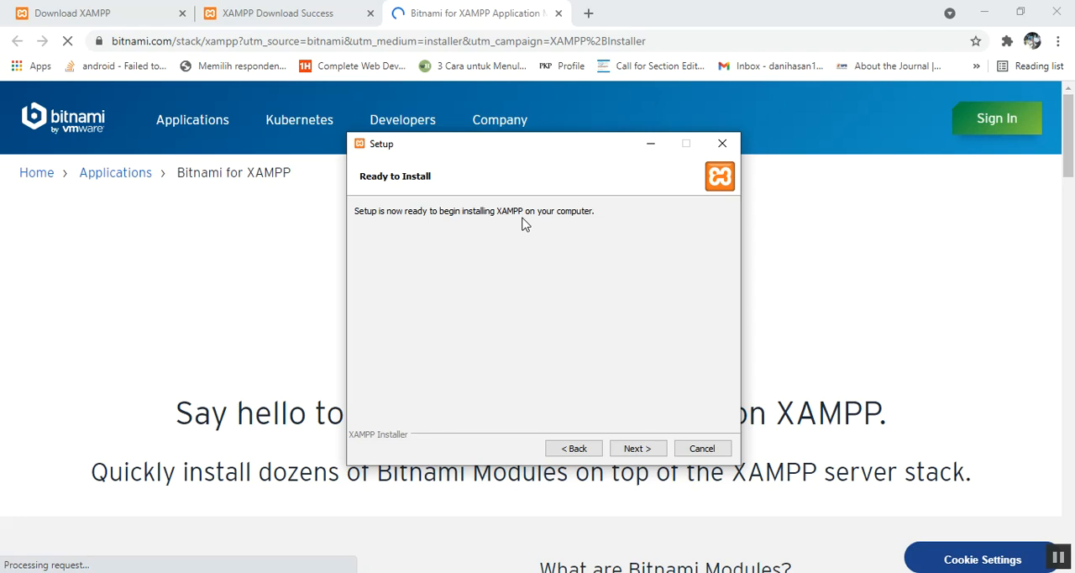
pyautogui.click(656, 448)
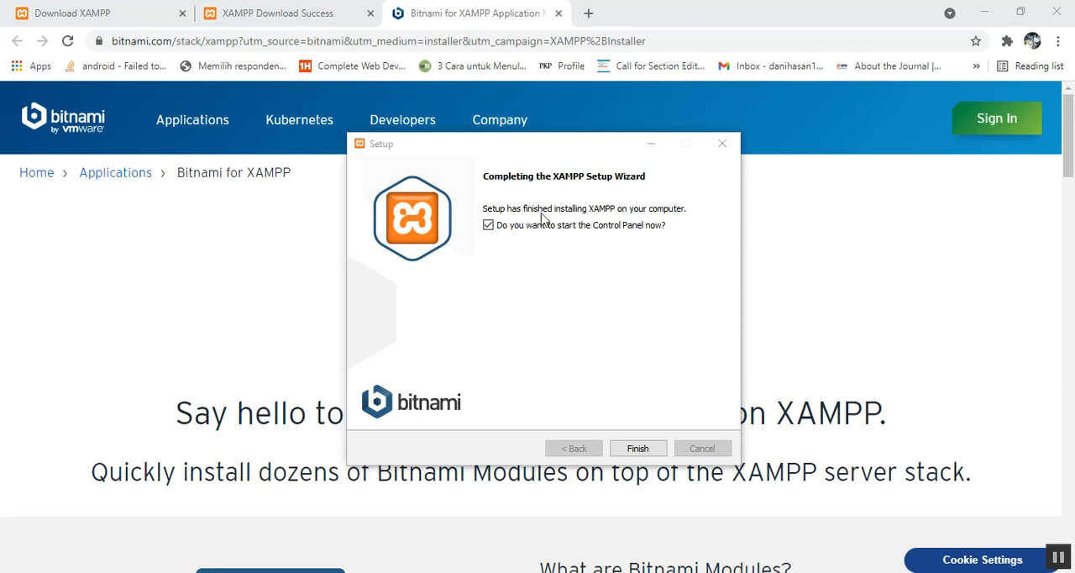
pyautogui.click(637, 449)
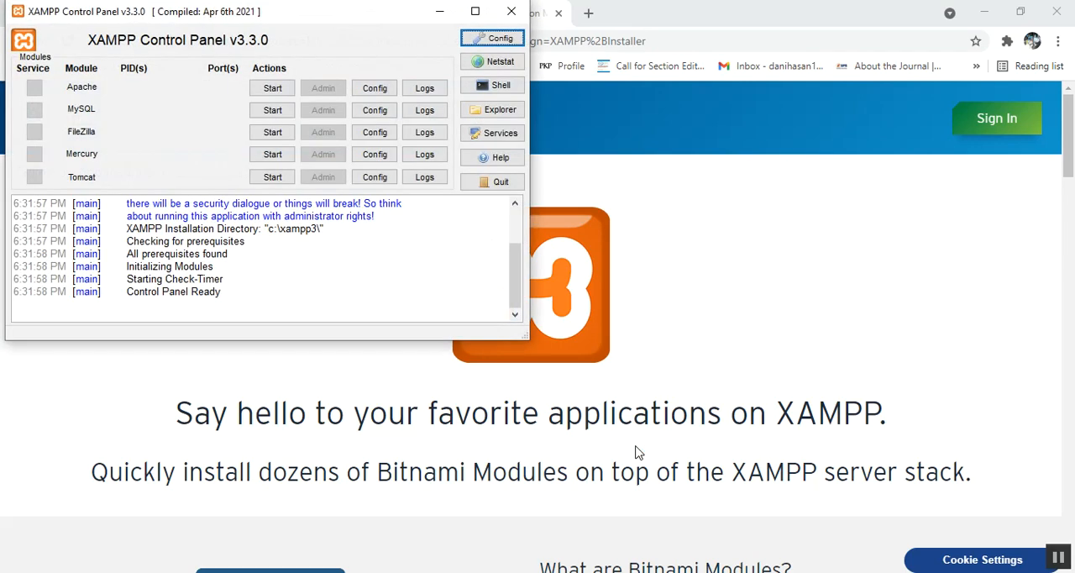
pyautogui.moveTo(295, 21); pyautogui.dragTo(534, 136)
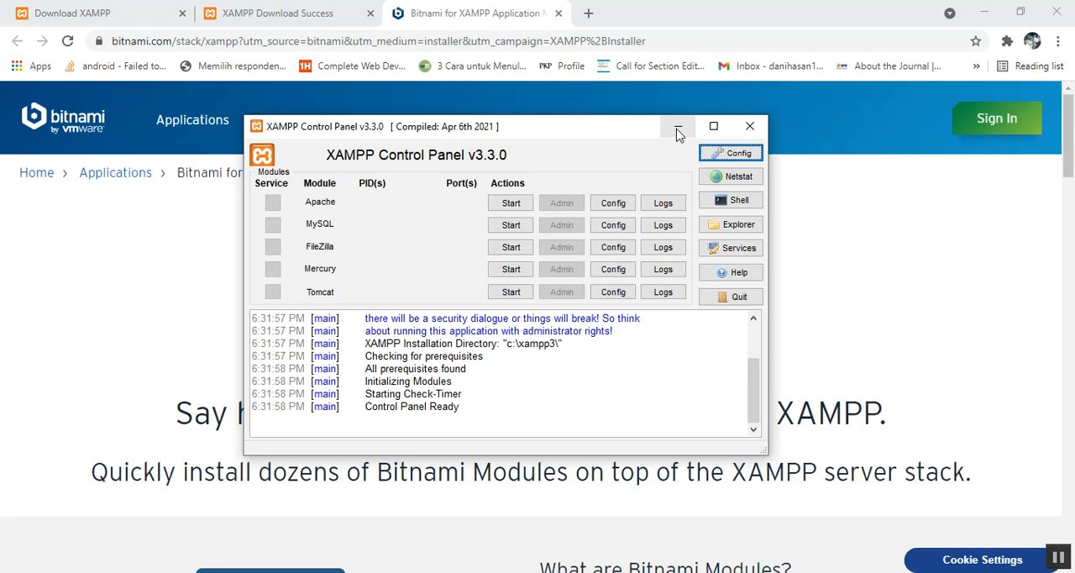
# Step: Switch to PowerPoint and select the OpenCart download address on slide 10
pyautogui.click(461, 572)
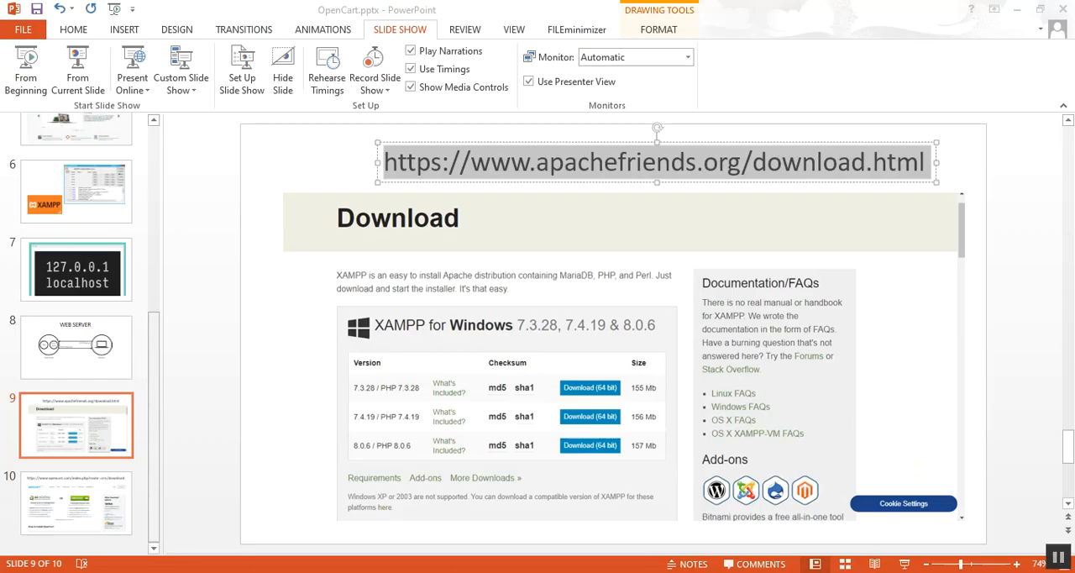
pyautogui.click(105, 492)
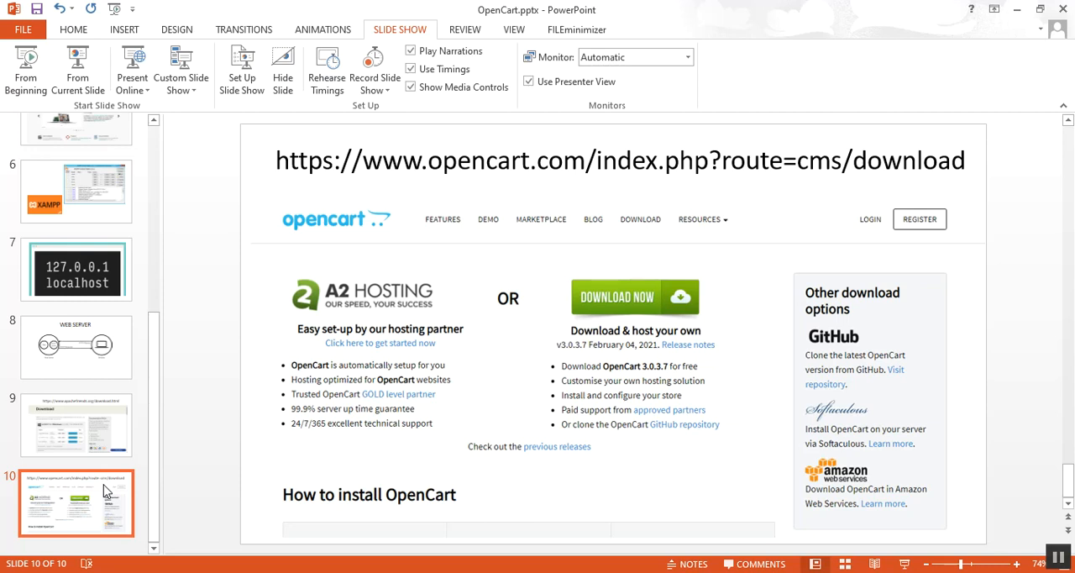
pyautogui.moveTo(281, 160); pyautogui.dragTo(619, 251)
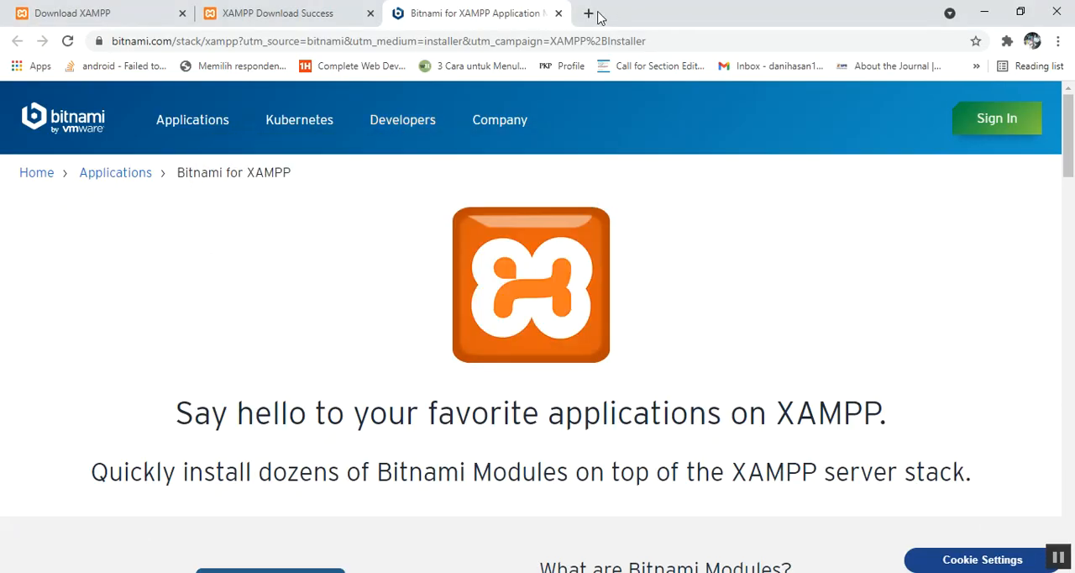
# Step: Open the Google home page in a new Chrome tab
pyautogui.click(589, 12)
pyautogui.write('ww')
pyautogui.press('Return')
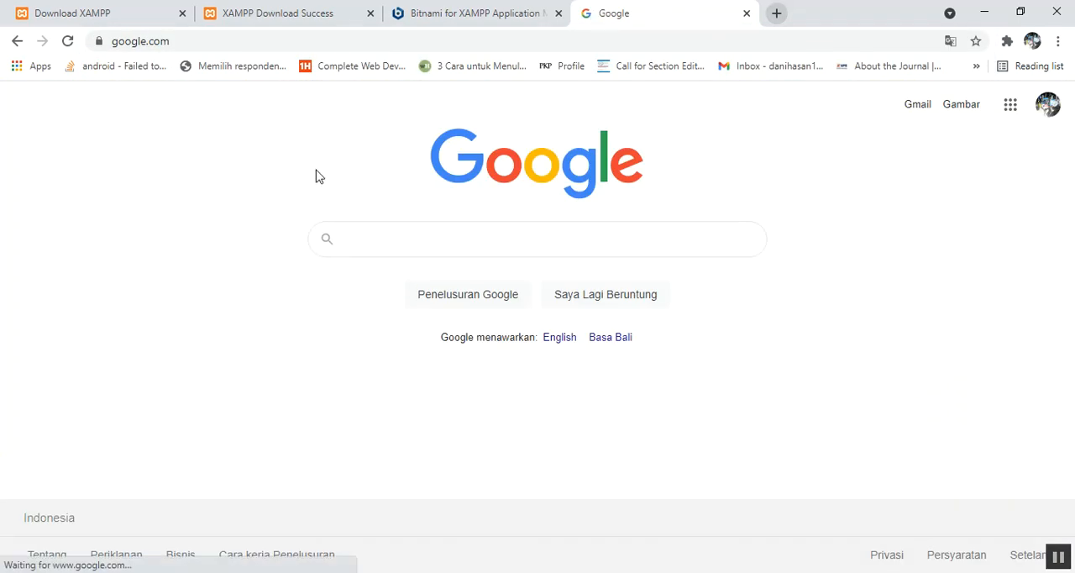
# Step: Search Google for "opencart download" and open the download page of the official OpenCart site
pyautogui.click(379, 237)
pyautogui.write('openca')
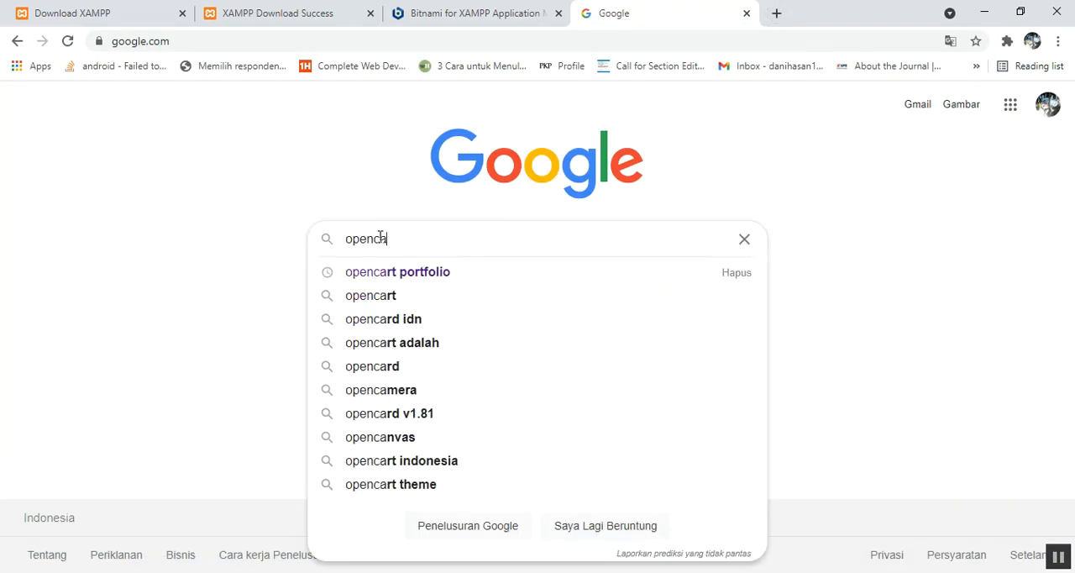
pyautogui.write('rt d')
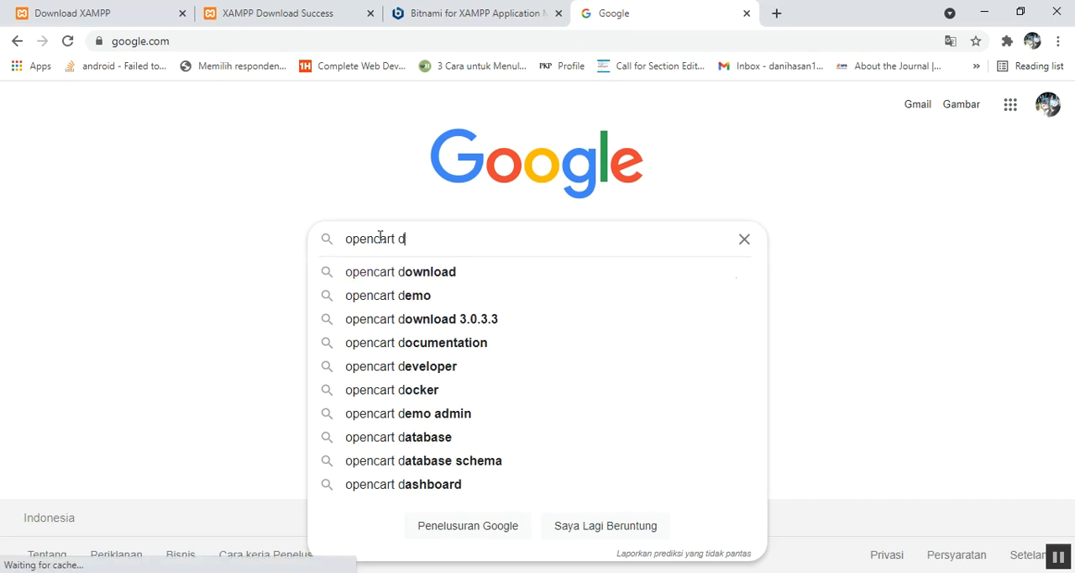
pyautogui.write('ownload')
pyautogui.press('Return')
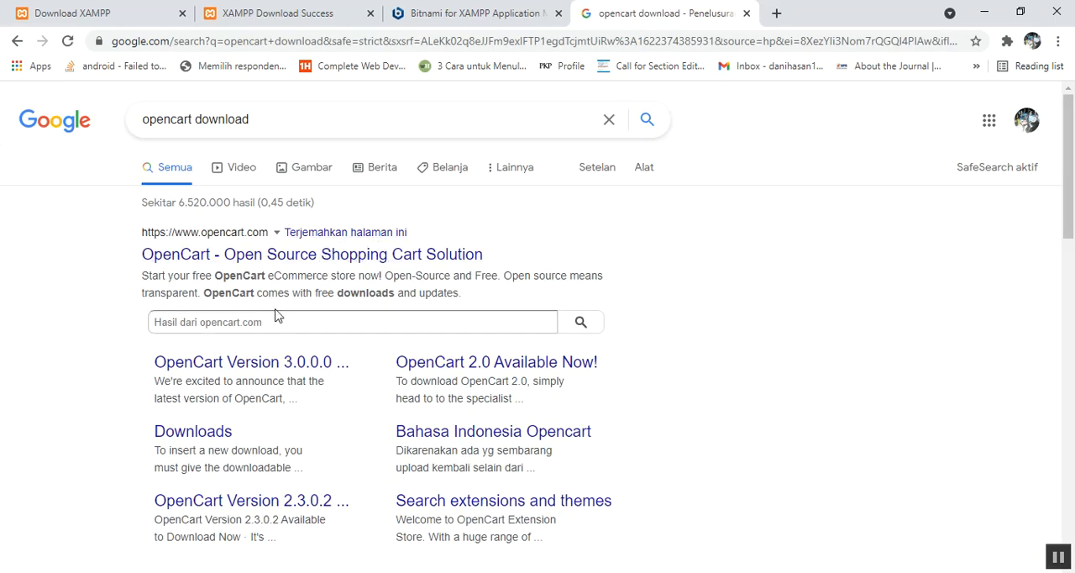
pyautogui.click(282, 266)
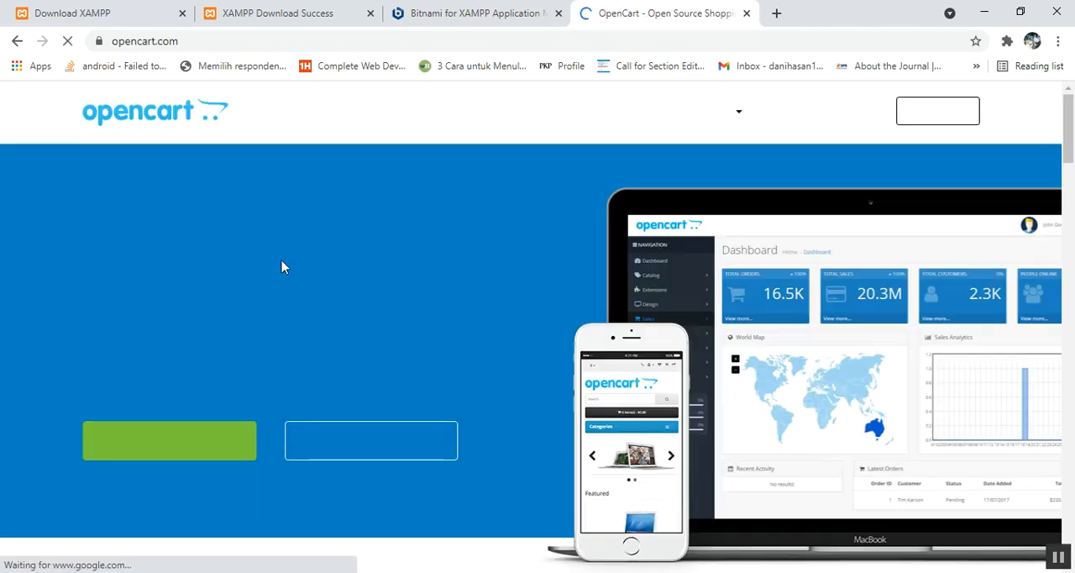
pyautogui.click(212, 452)
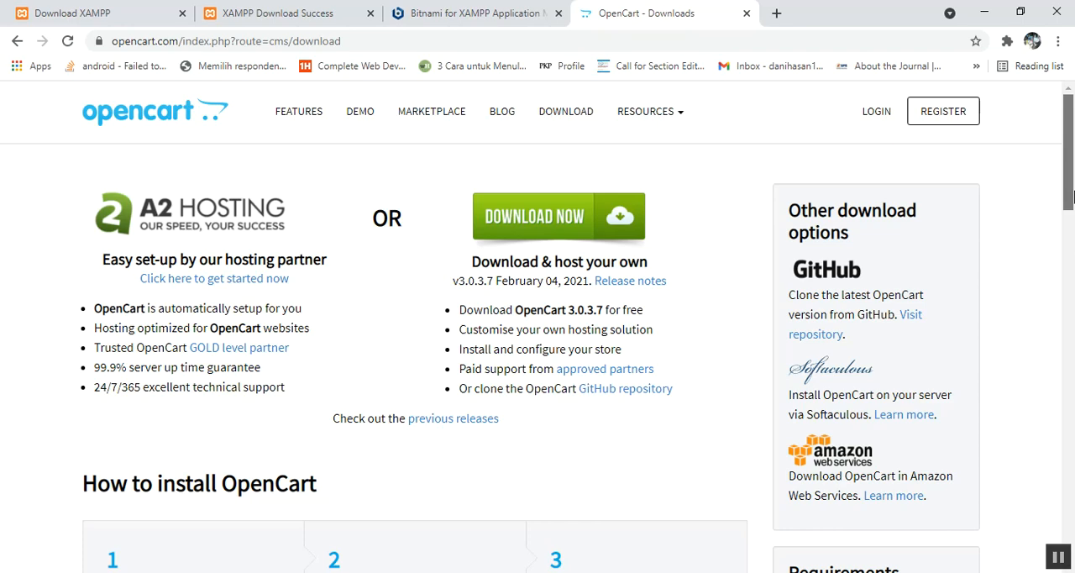
# Step: Examine the OpenCart installation steps and the minimum server requirements on the download page
pyautogui.click(1071, 243)
pyautogui.moveTo(1071, 240); pyautogui.dragTo(1071, 243)
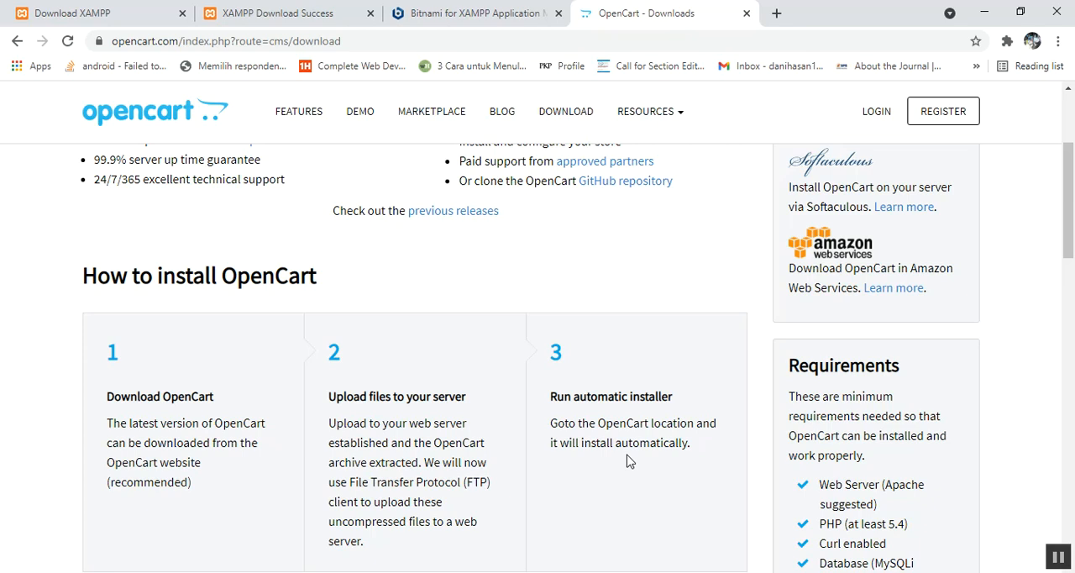
pyautogui.moveTo(1069, 210)
pyautogui.mouseDown()
pyautogui.moveTo(1072, 245)
pyautogui.moveTo(1071, 164)
pyautogui.moveTo(1072, 224)
pyautogui.mouseUp()
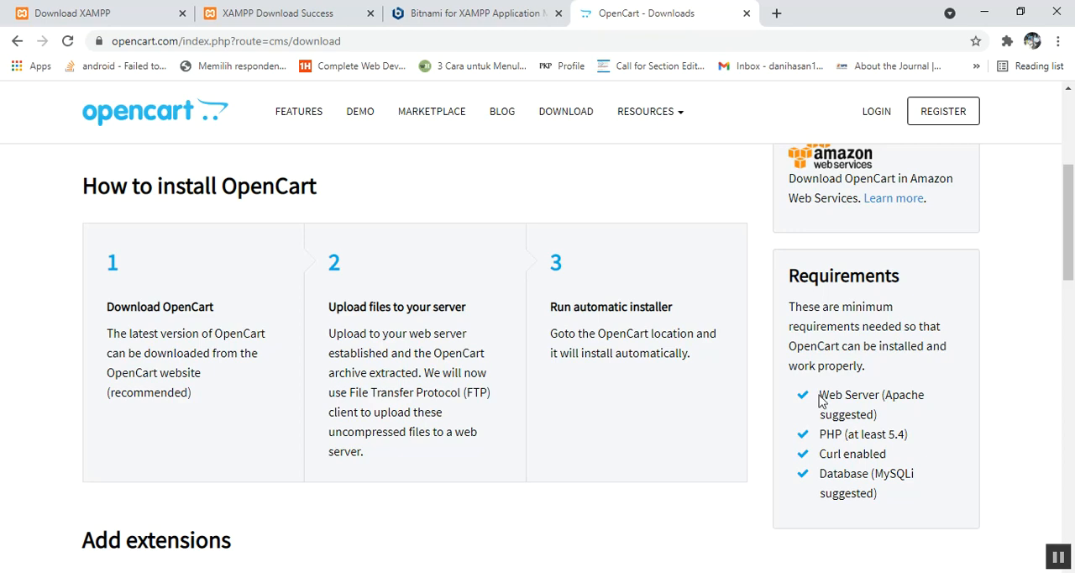
pyautogui.moveTo(822, 395); pyautogui.dragTo(881, 415)
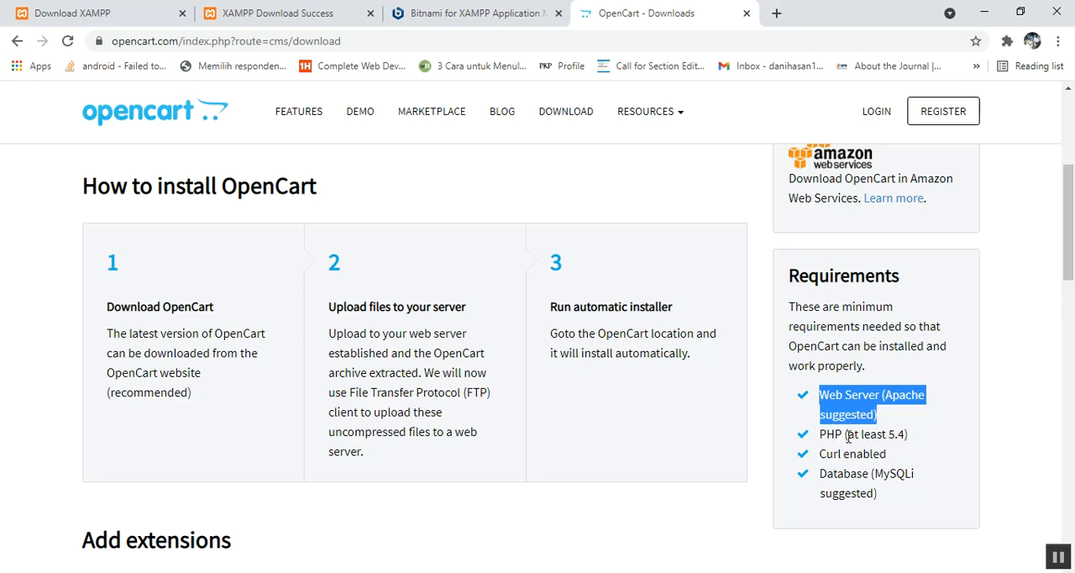
pyautogui.moveTo(909, 433); pyautogui.dragTo(879, 431)
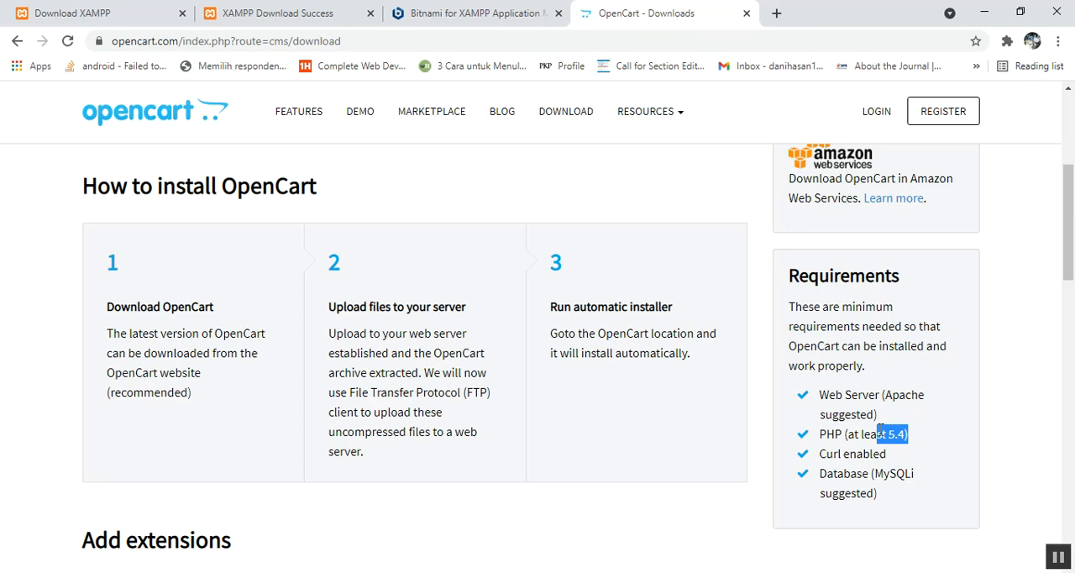
pyautogui.click(1058, 556)
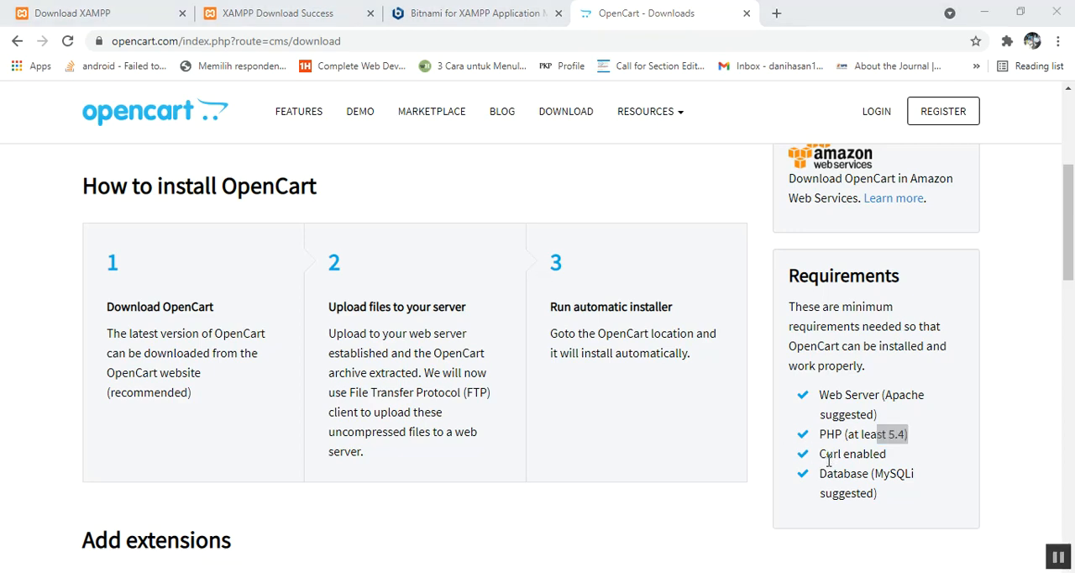
pyautogui.moveTo(887, 455); pyautogui.dragTo(869, 474)
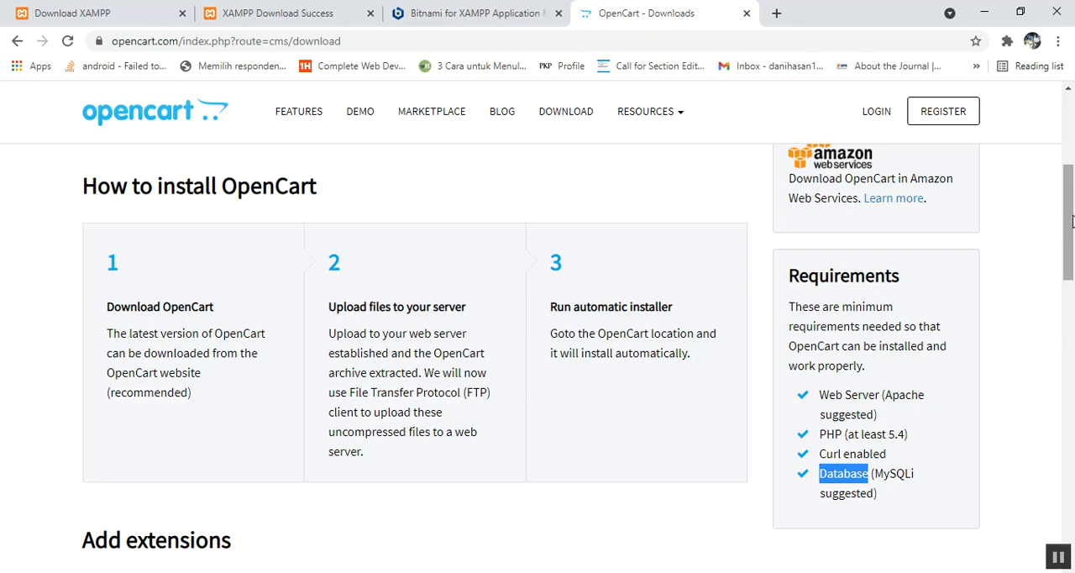
# Step: Download OpenCart 3.0.3.7 as opencart-3.0.3.7.zip, keeping the Compressed category and suggested save path
pyautogui.moveTo(1070, 219); pyautogui.dragTo(1067, 137)
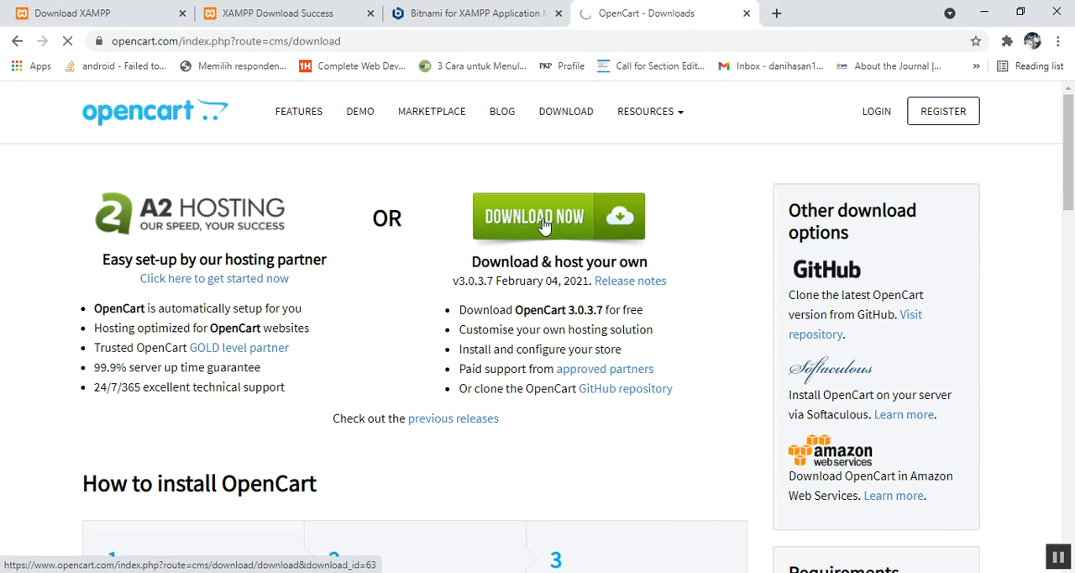
pyautogui.click(544, 226)
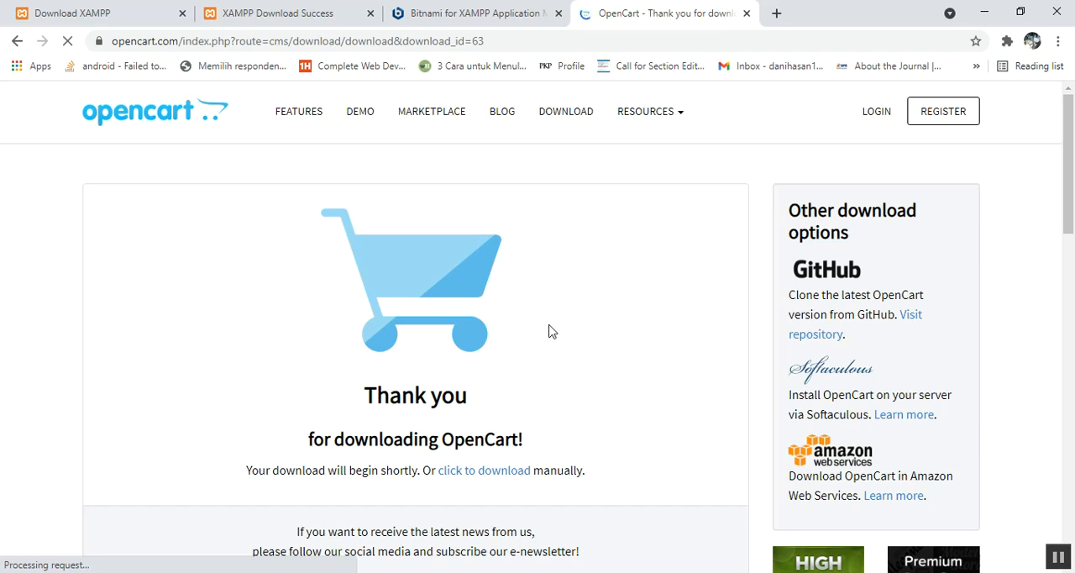
pyautogui.click(483, 472)
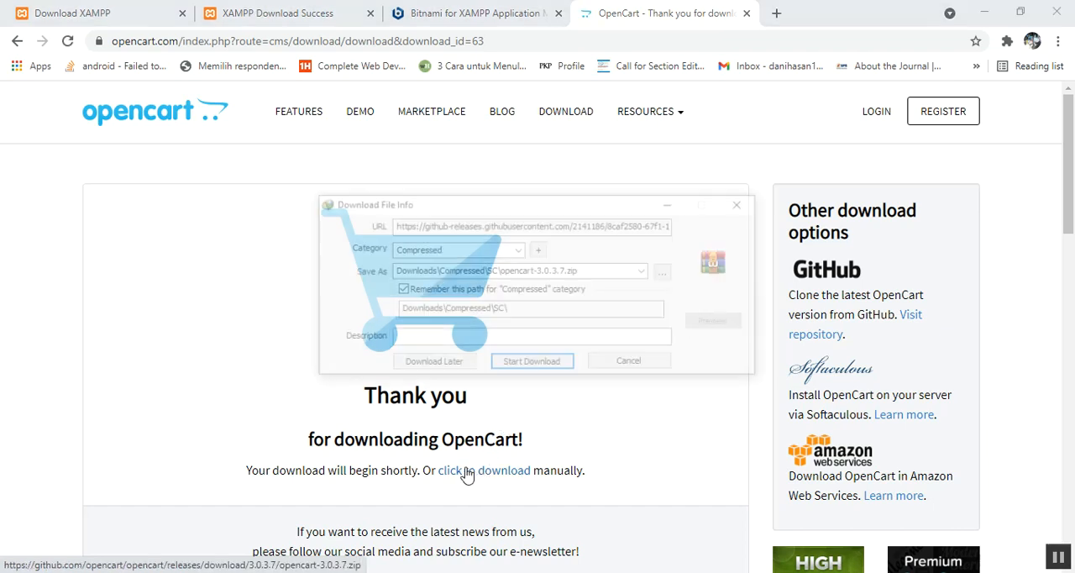
pyautogui.click(532, 364)
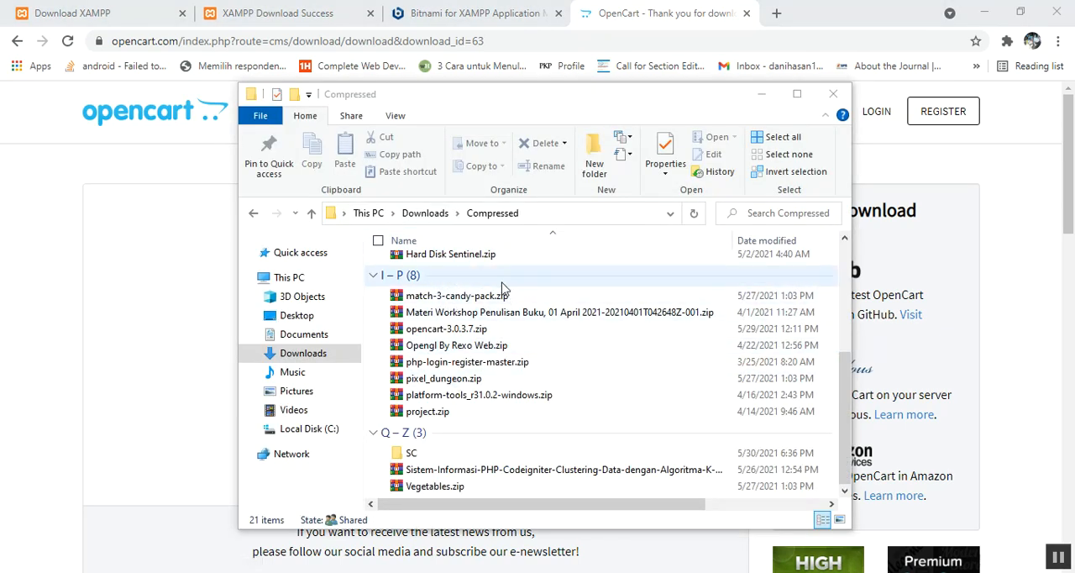
# Step: Cut opencart-3.0.3.7.zip from the Compressed folder in Downloads
pyautogui.click(436, 331)
pyautogui.rightClick(436, 329)
pyautogui.click(473, 473)
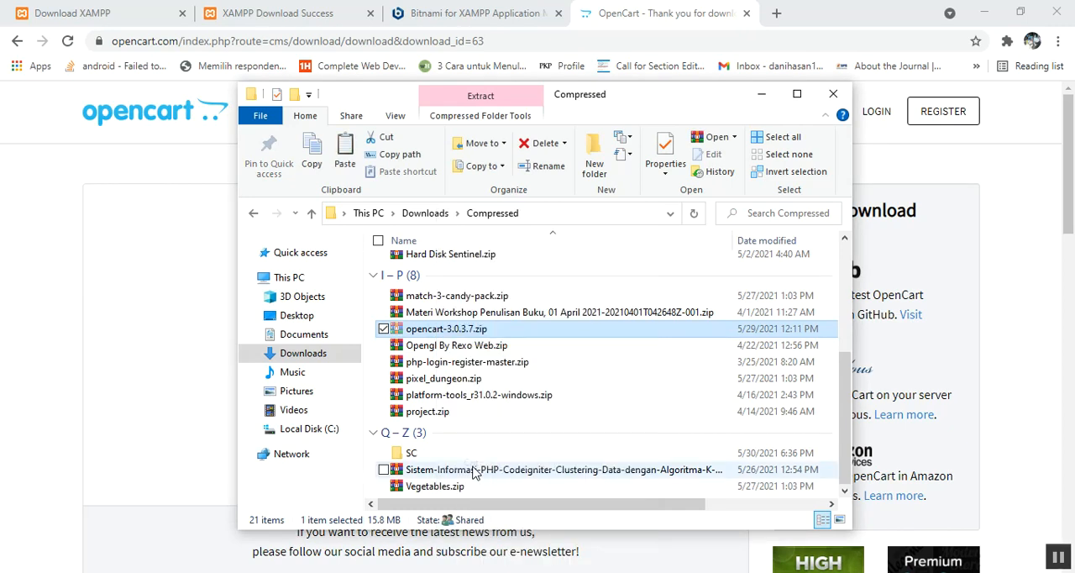
# Step: Open the htdocs folder inside xampp3 on Local Disk (C:)
pyautogui.click(326, 430)
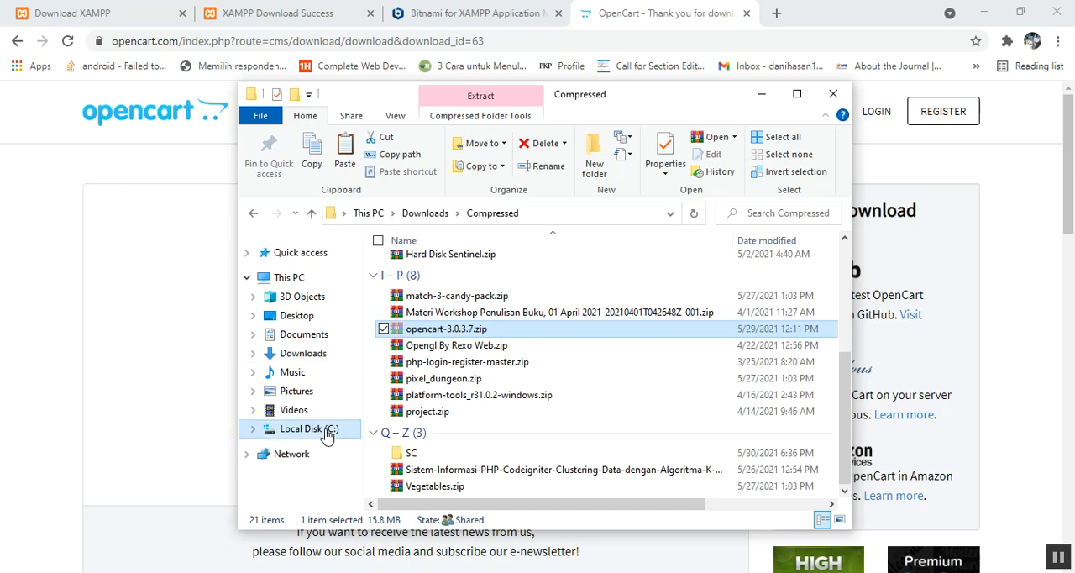
pyautogui.scroll(-4, 840, 313)
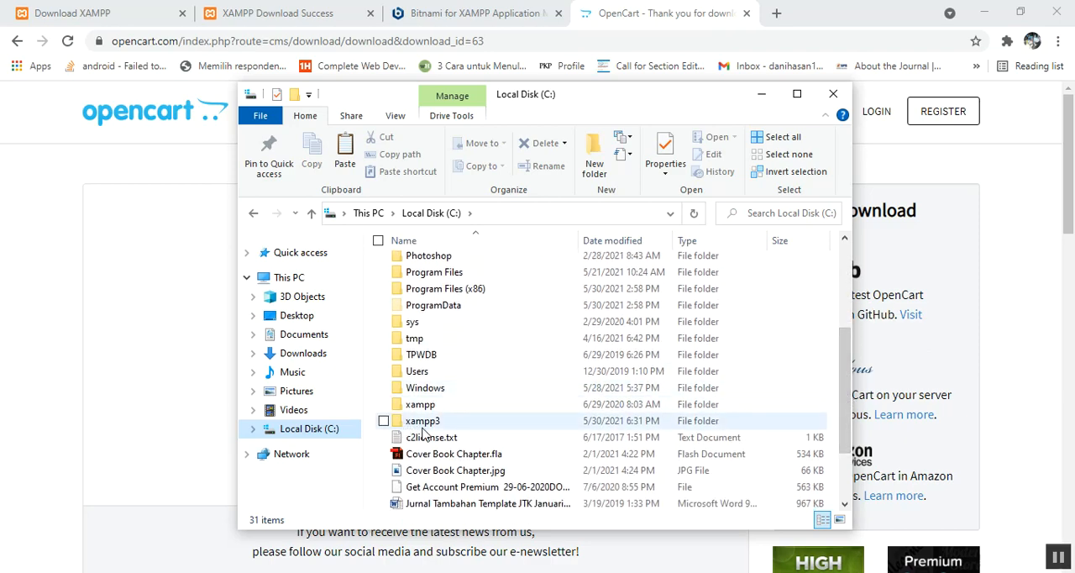
pyautogui.click(423, 425)
pyautogui.doubleClick(423, 425)
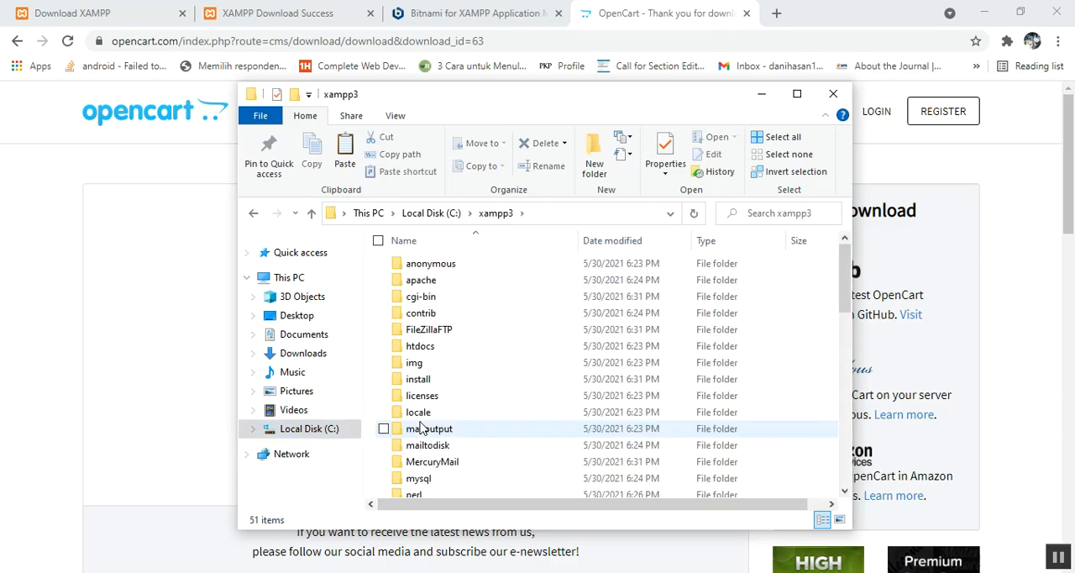
pyautogui.click(444, 349)
pyautogui.click(440, 346)
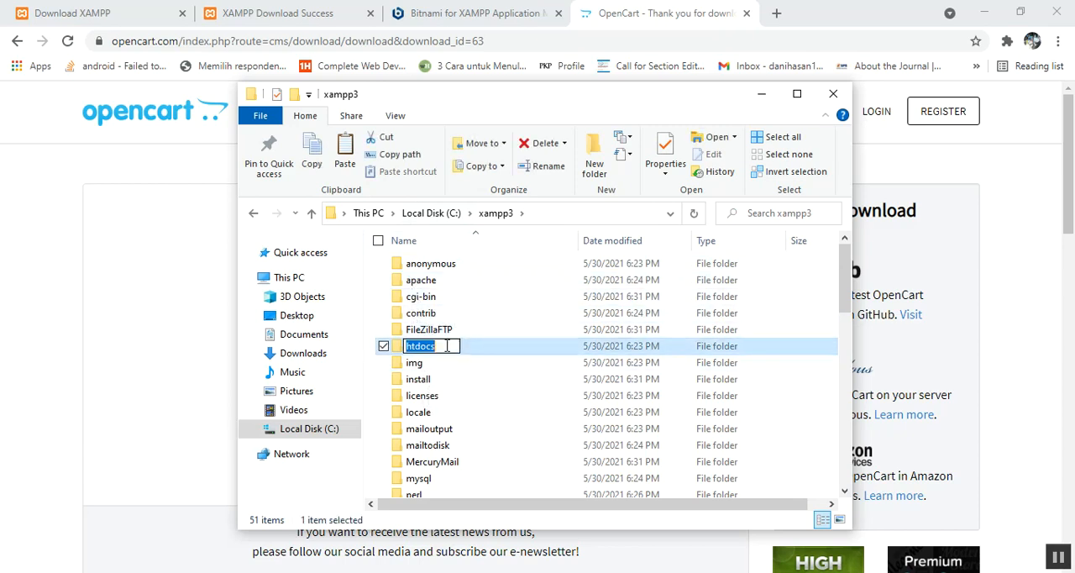
pyautogui.doubleClick(483, 352)
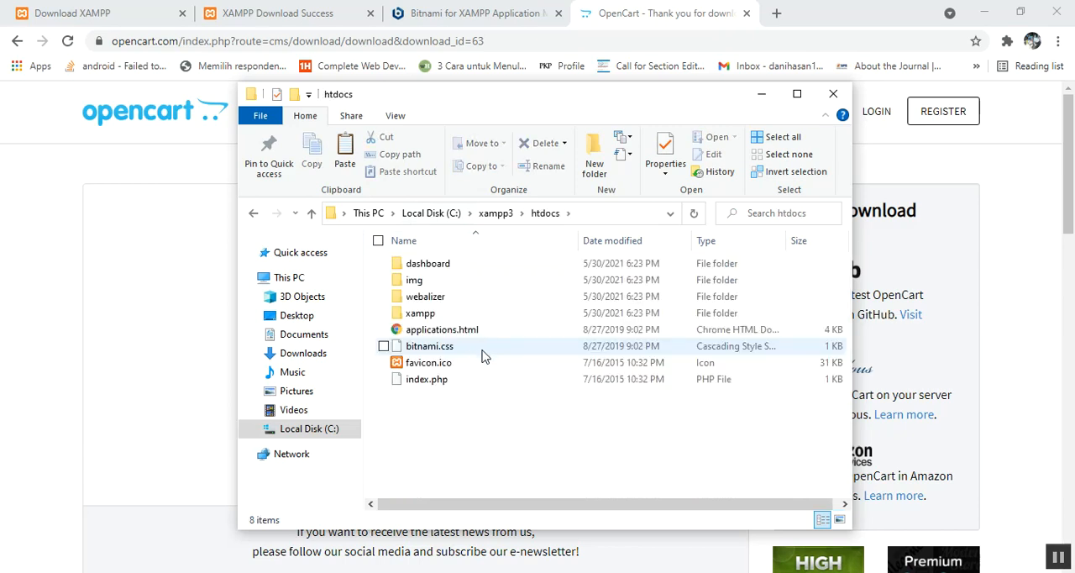
# Step: Create a folder named dagang in htdocs and open it
pyautogui.rightClick(451, 420)
pyautogui.moveTo(590, 384)
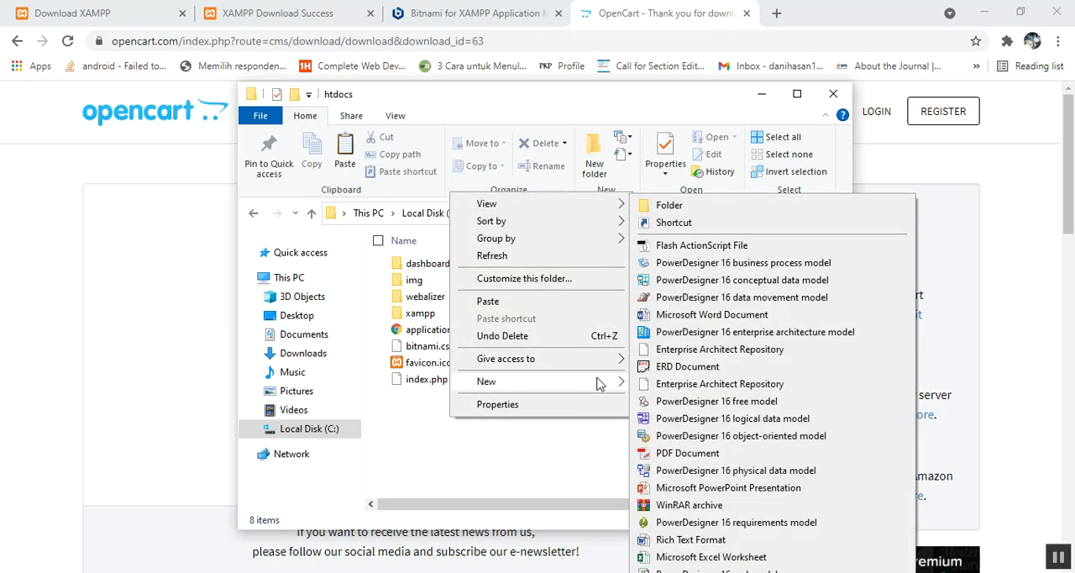
pyautogui.click(672, 203)
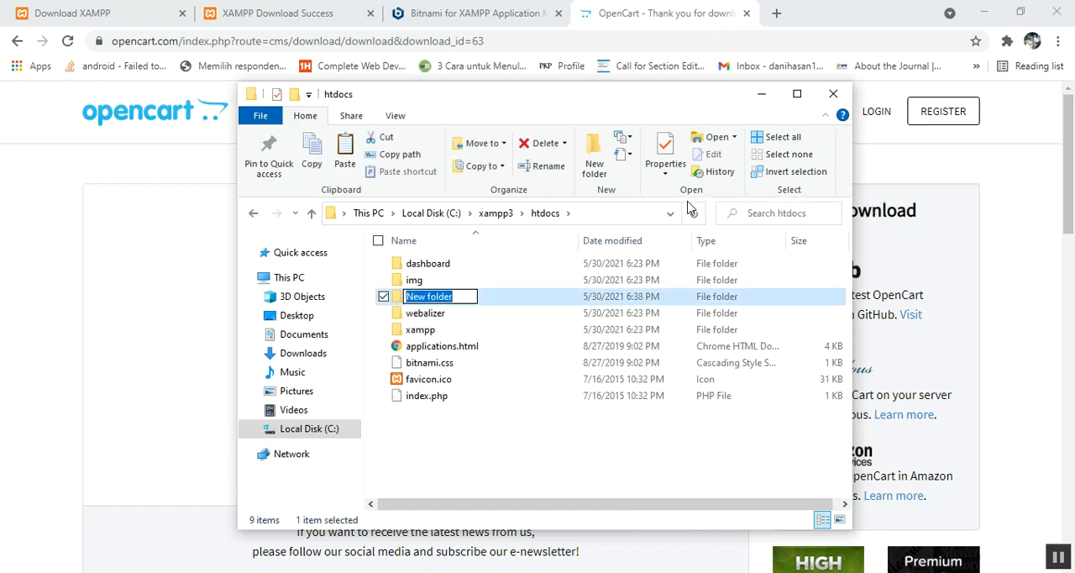
pyautogui.write('dagang')
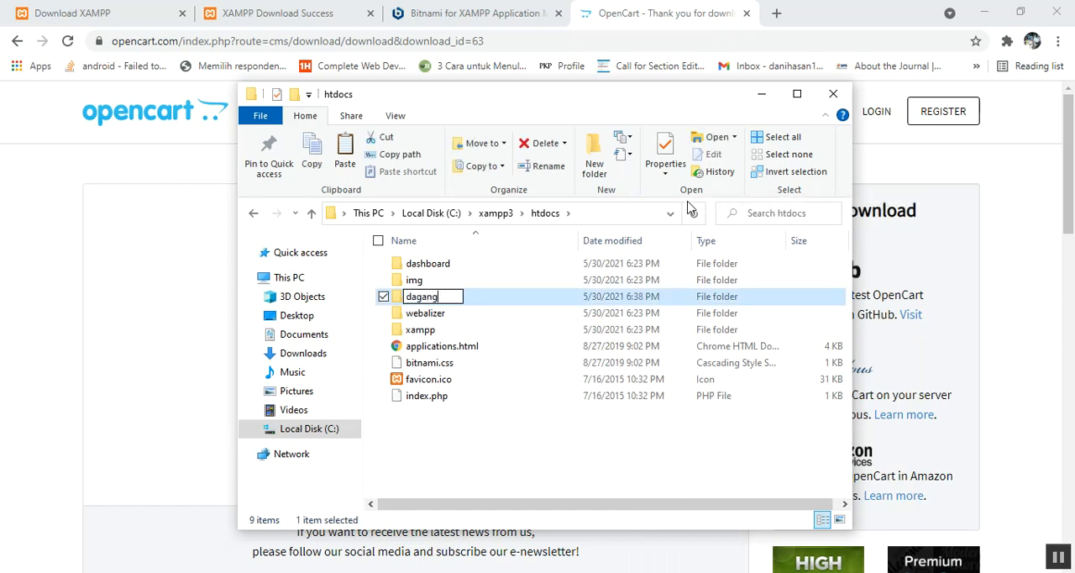
pyautogui.press('Return')
pyautogui.press('Return')
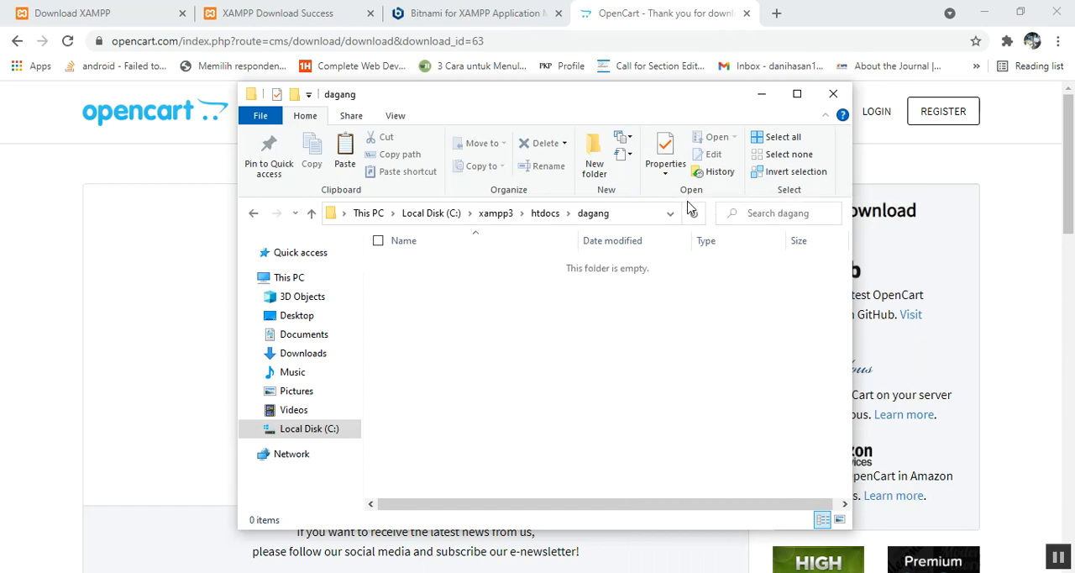
# Step: Paste opencart-3.0.3.7.zip into the dagang folder and extract its contents there
pyautogui.hotkey('ctrl', 'v')
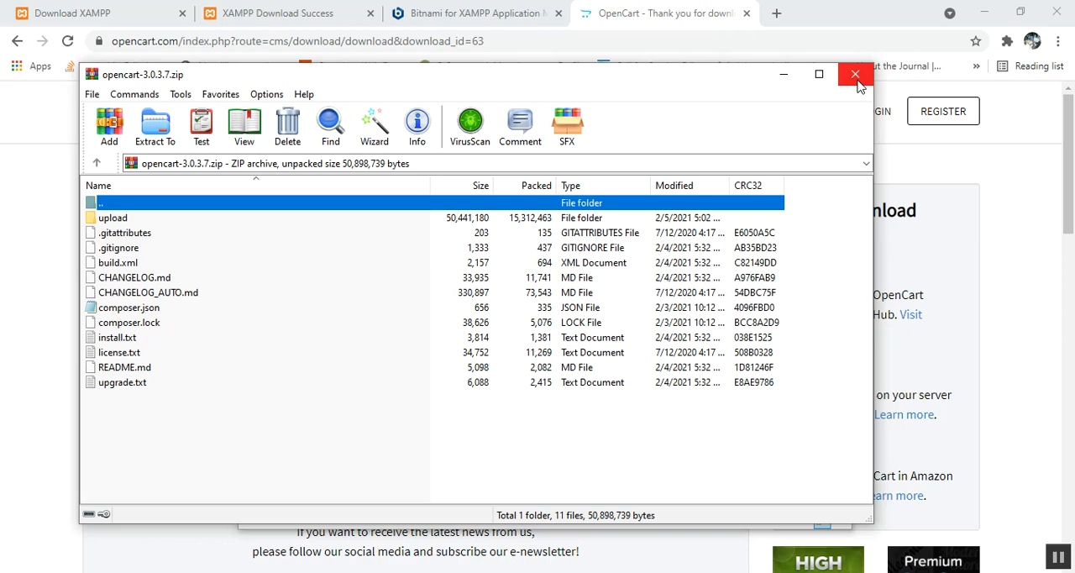
pyautogui.click(856, 78)
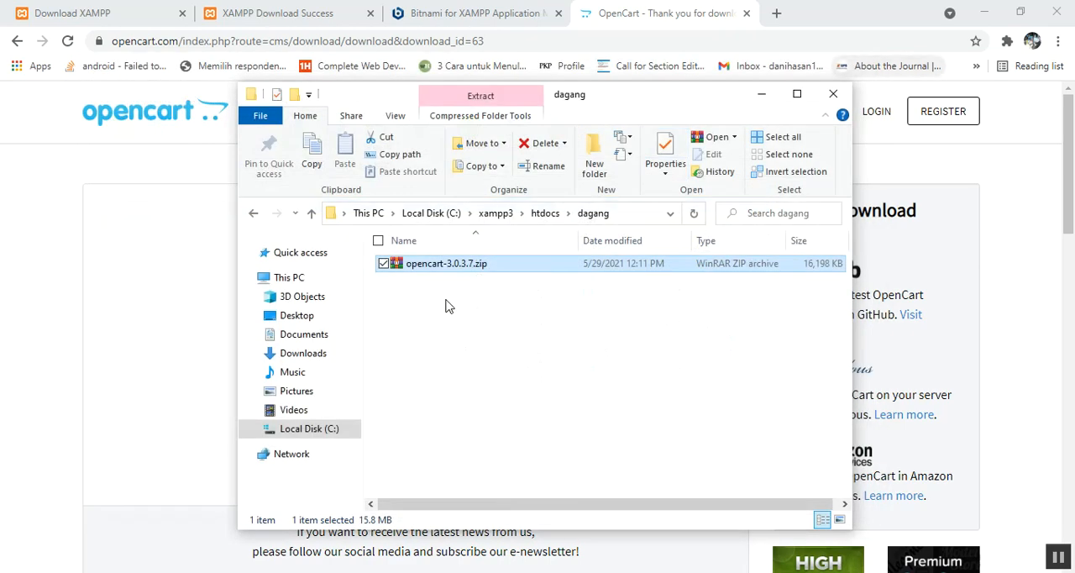
pyautogui.rightClick(409, 267)
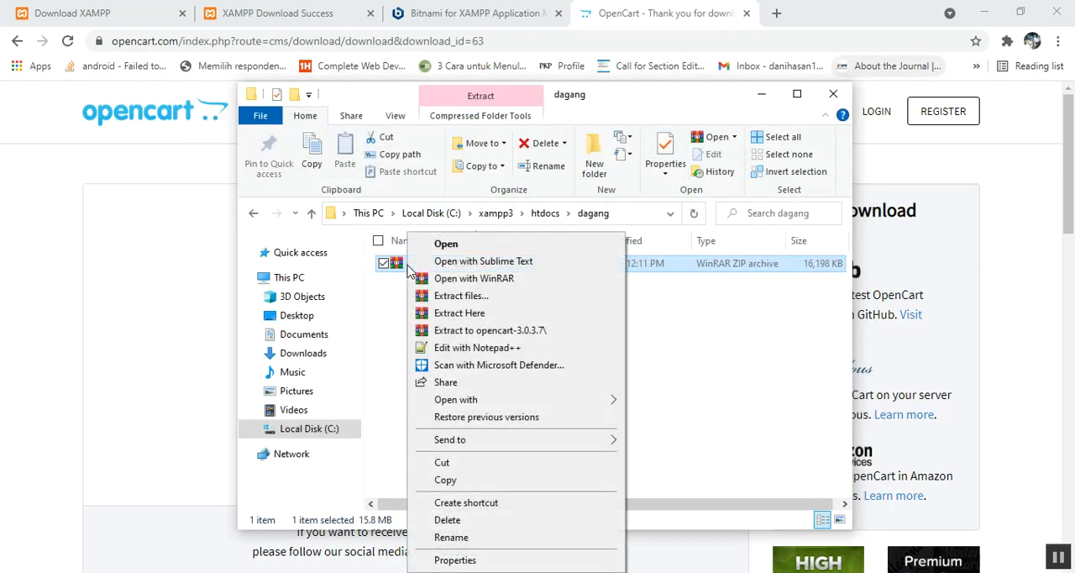
pyautogui.click(436, 311)
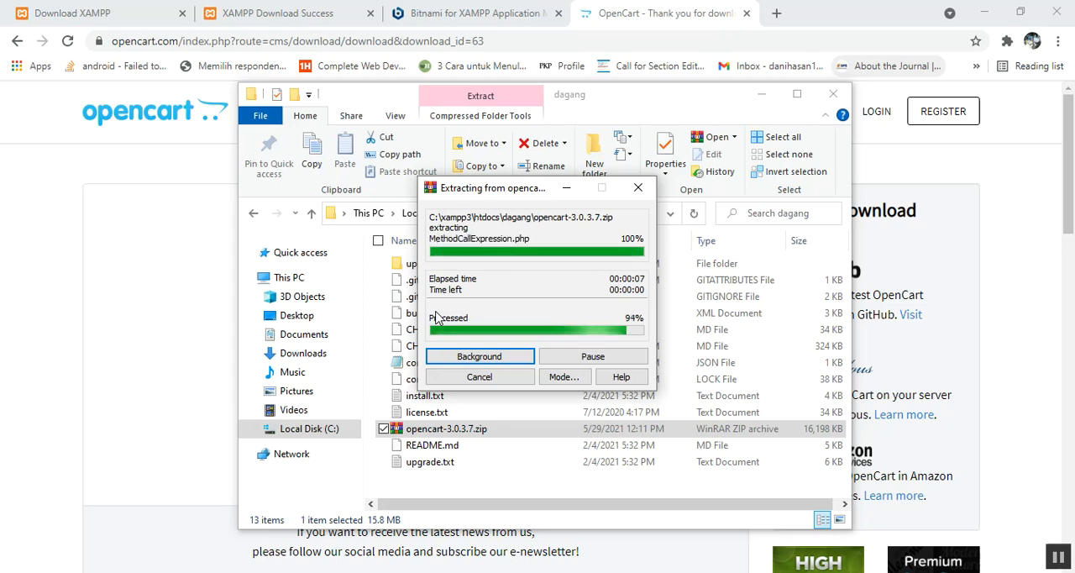
# Step: Move all files and folders from the upload folder up into the dagang folder
pyautogui.doubleClick(410, 264)
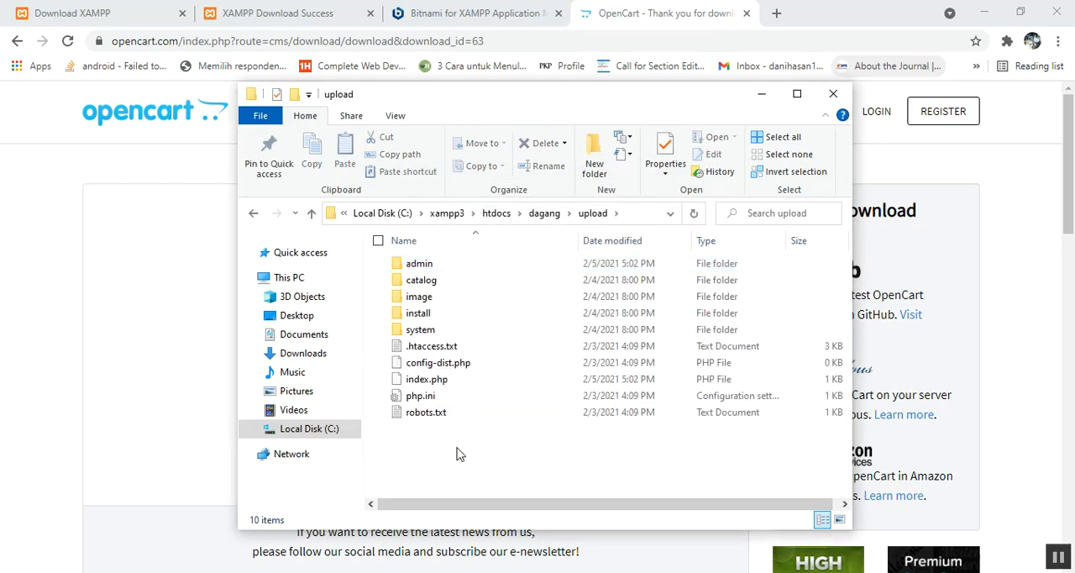
pyautogui.moveTo(473, 446); pyautogui.dragTo(411, 252)
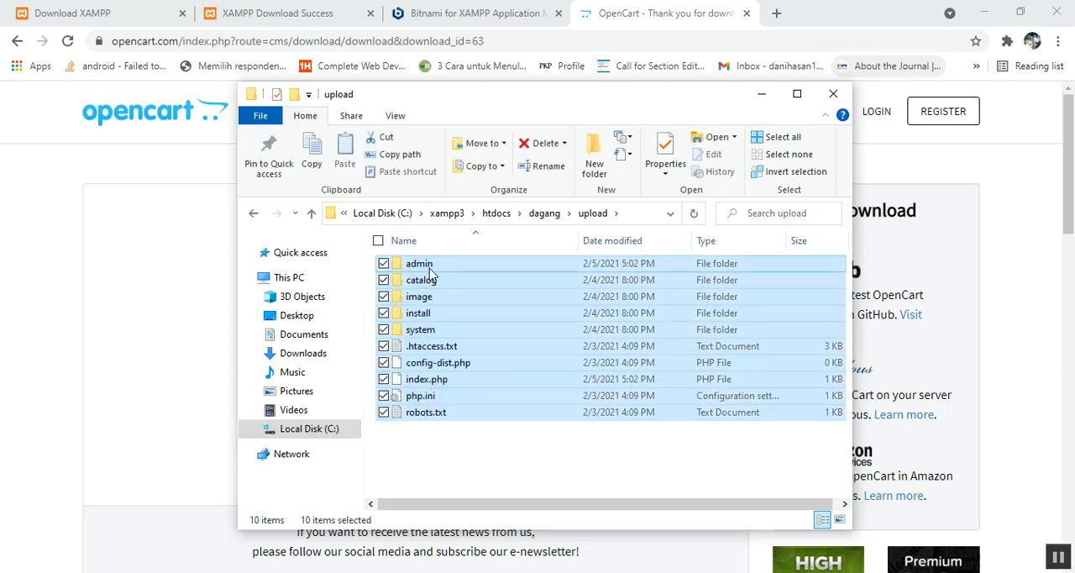
pyautogui.rightClick(430, 273)
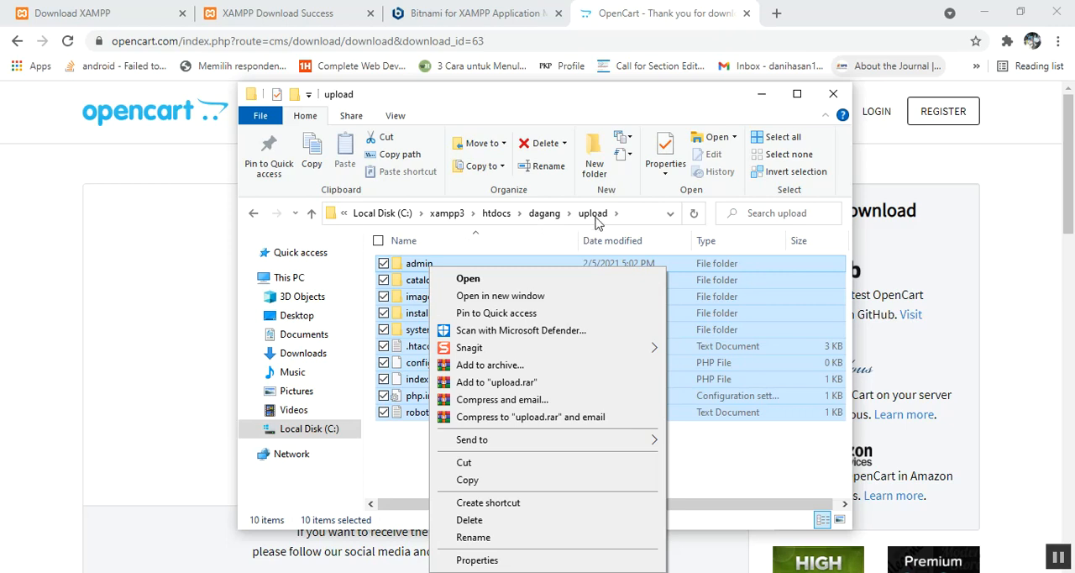
pyautogui.click(480, 461)
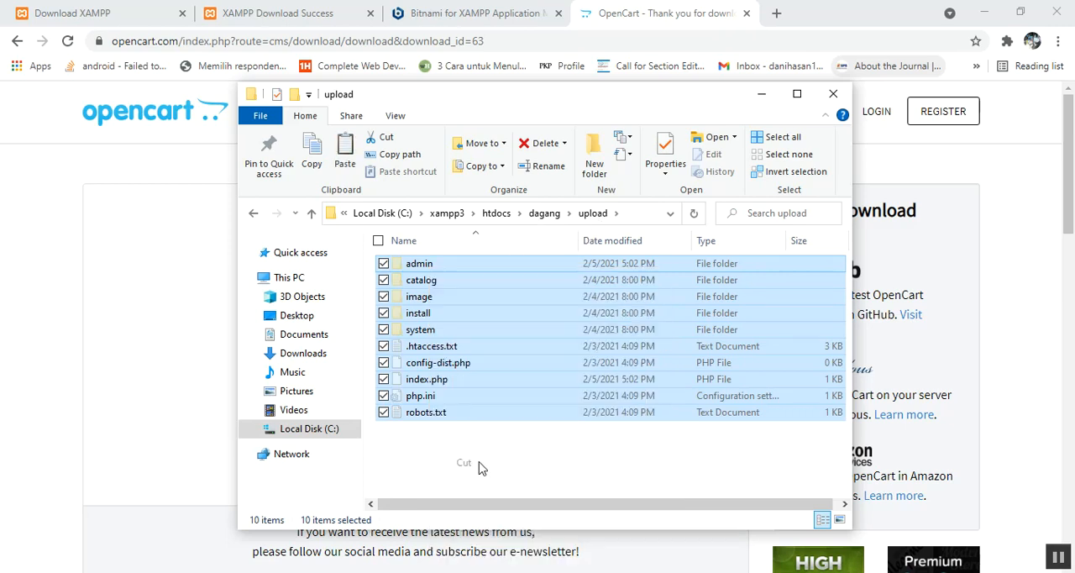
pyautogui.click(546, 215)
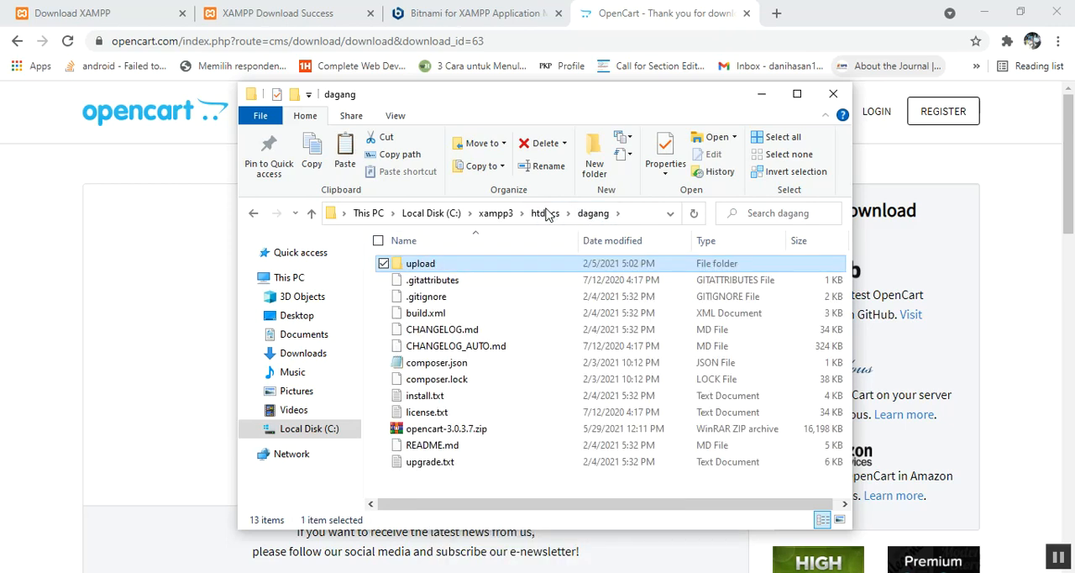
pyautogui.rightClick(500, 476)
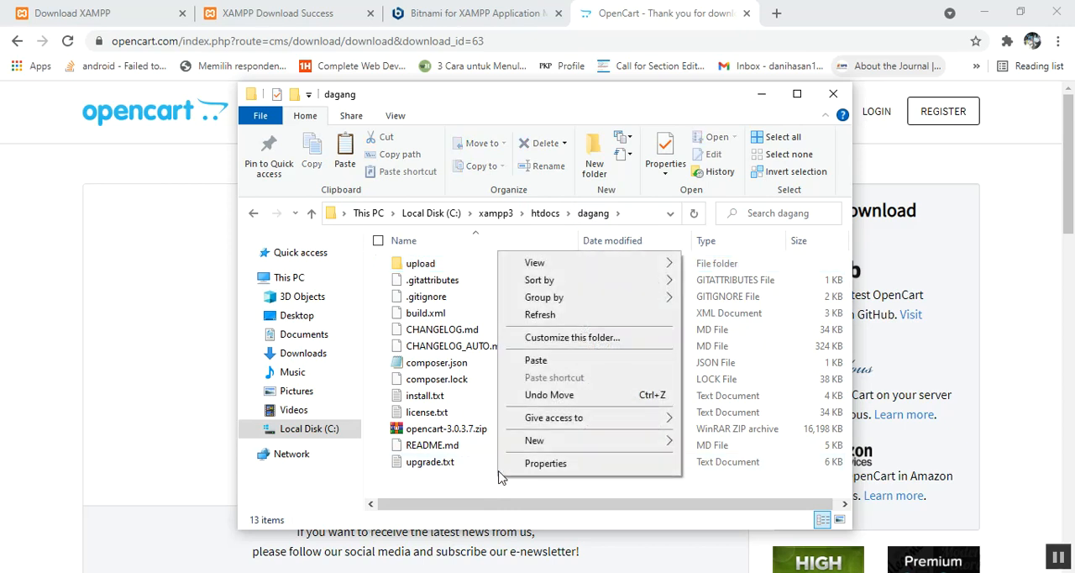
pyautogui.click(530, 361)
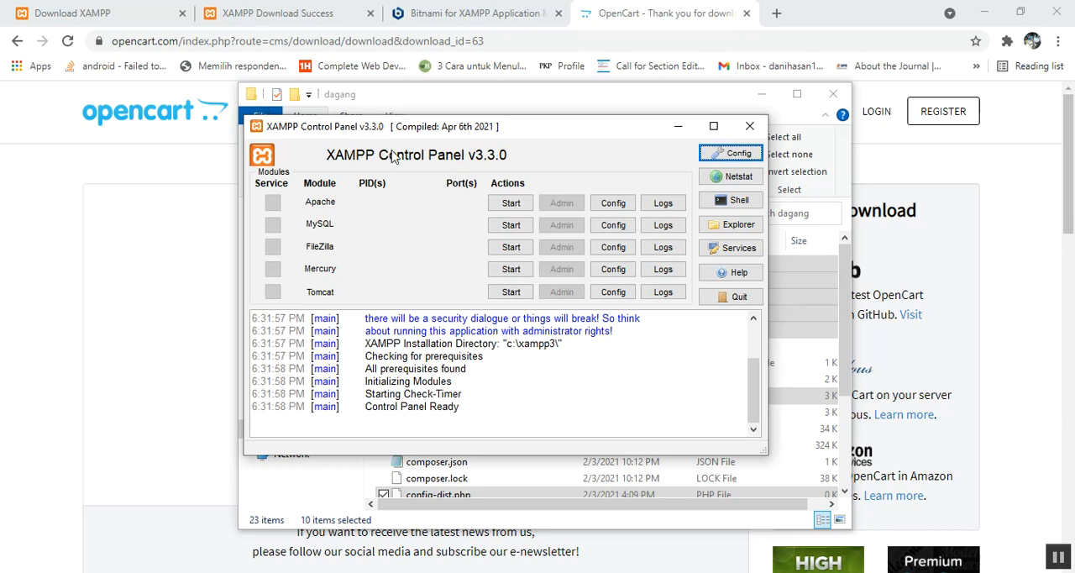
# Step: Start the Apache and MySQL modules in the XAMPP Control Panel, allowing both through the Windows firewall
pyautogui.click(510, 204)
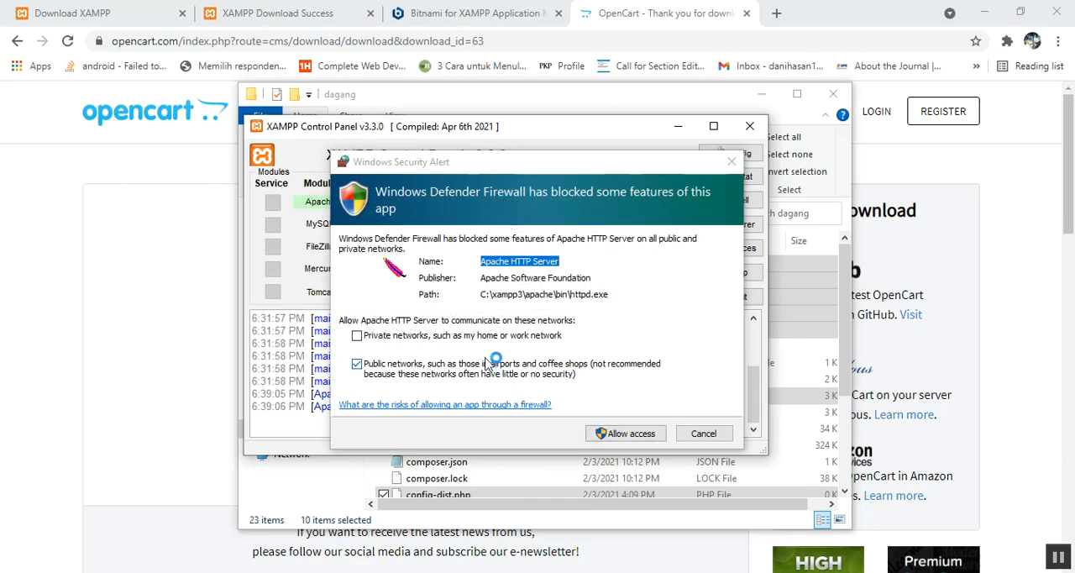
pyautogui.click(625, 433)
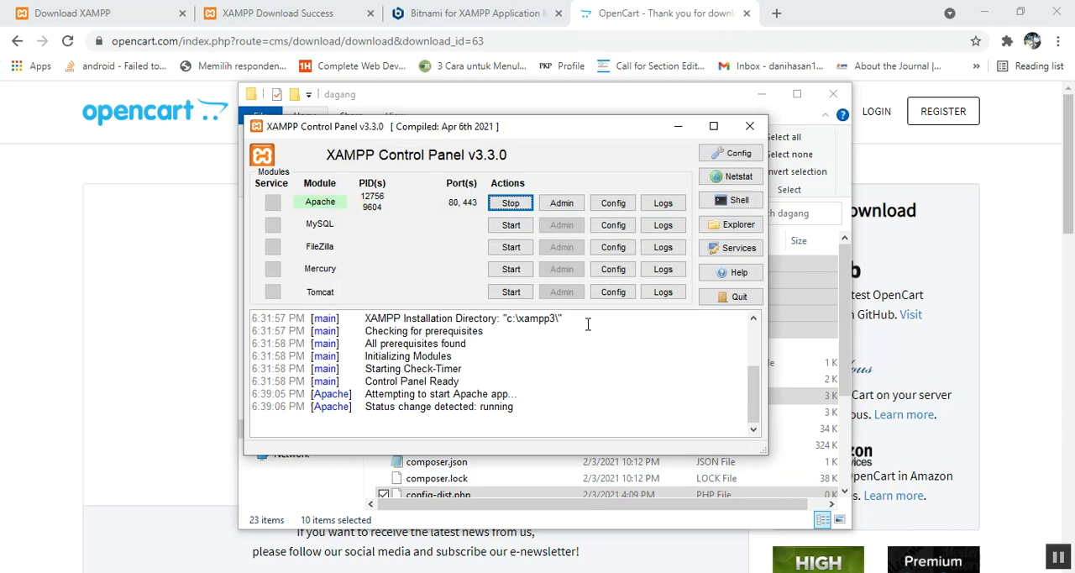
pyautogui.click(502, 225)
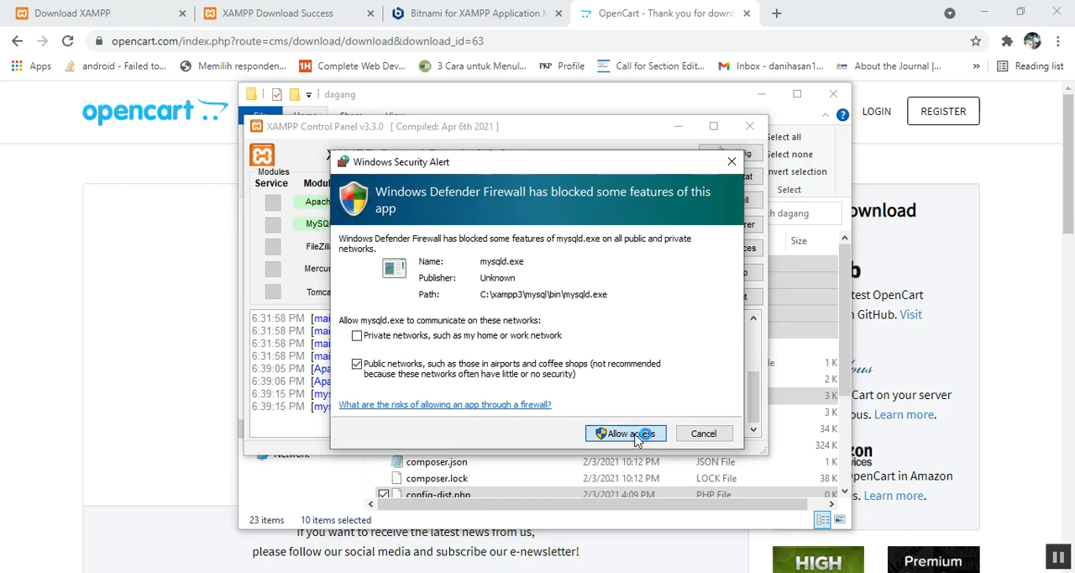
pyautogui.click(636, 435)
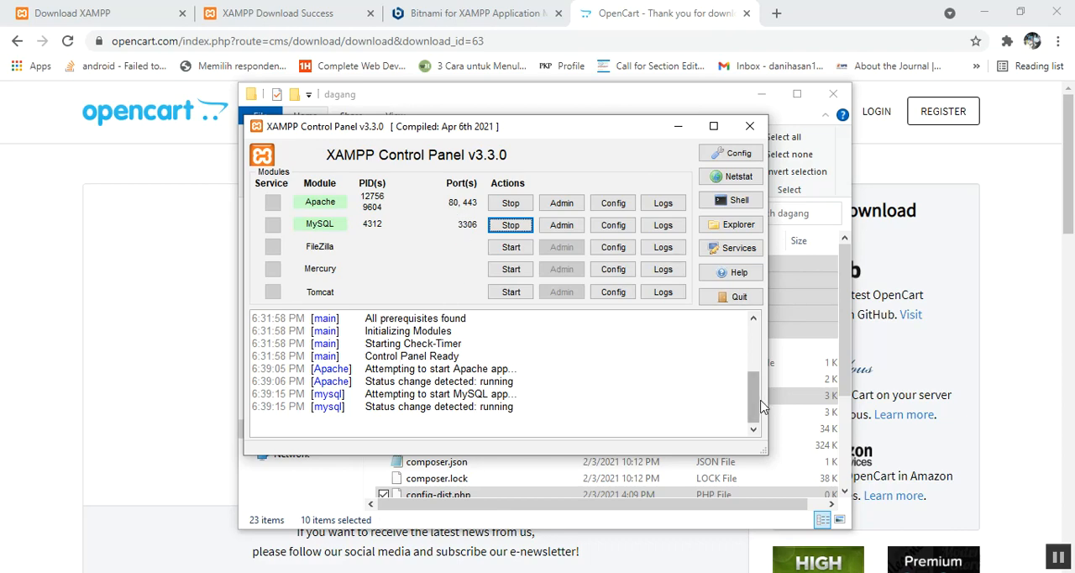
pyautogui.moveTo(754, 410)
pyautogui.mouseDown()
pyautogui.moveTo(752, 397)
pyautogui.moveTo(753, 411)
pyautogui.mouseUp()
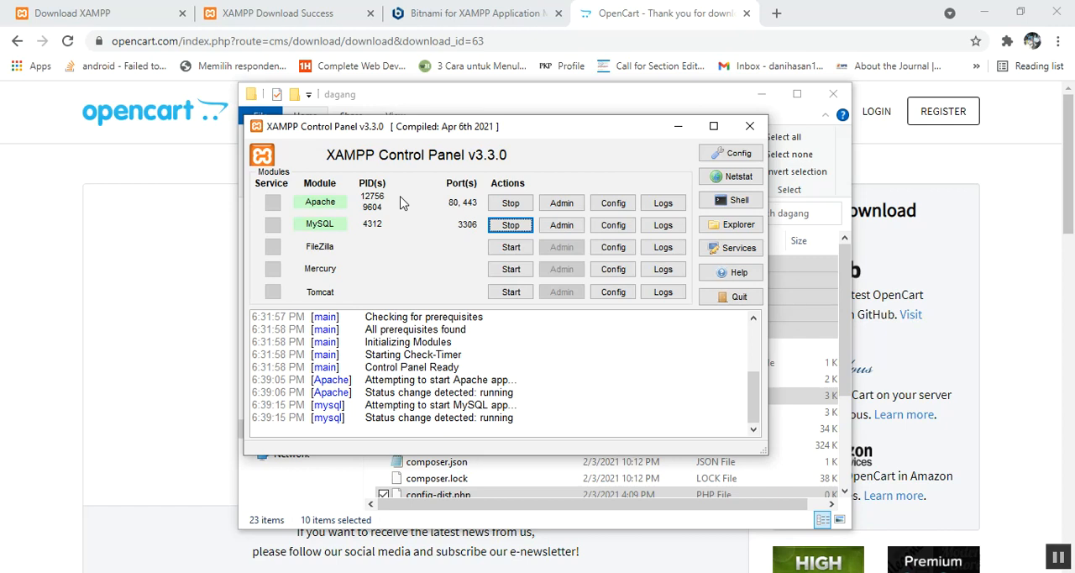
# Step: Switch to the browser, load the localhost dashboard and open phpMyAdmin from it
pyautogui.click(721, 14)
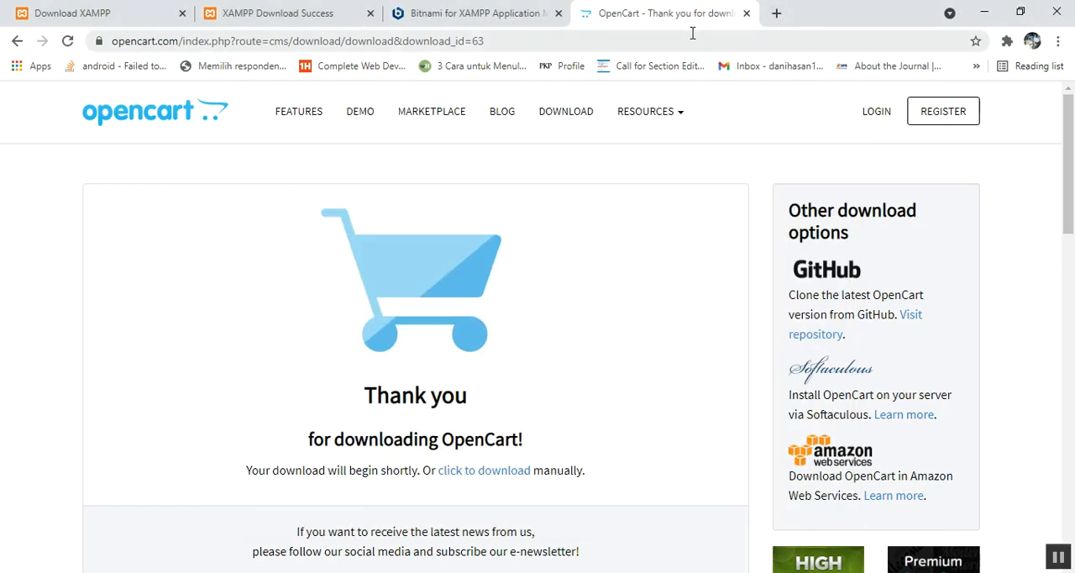
pyautogui.click(692, 33)
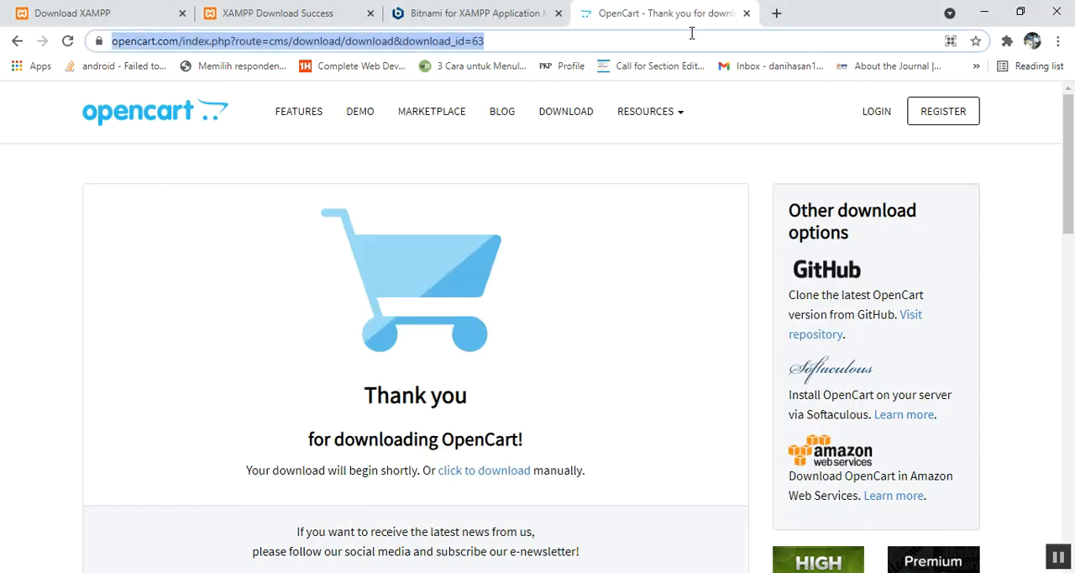
pyautogui.write('localhost')
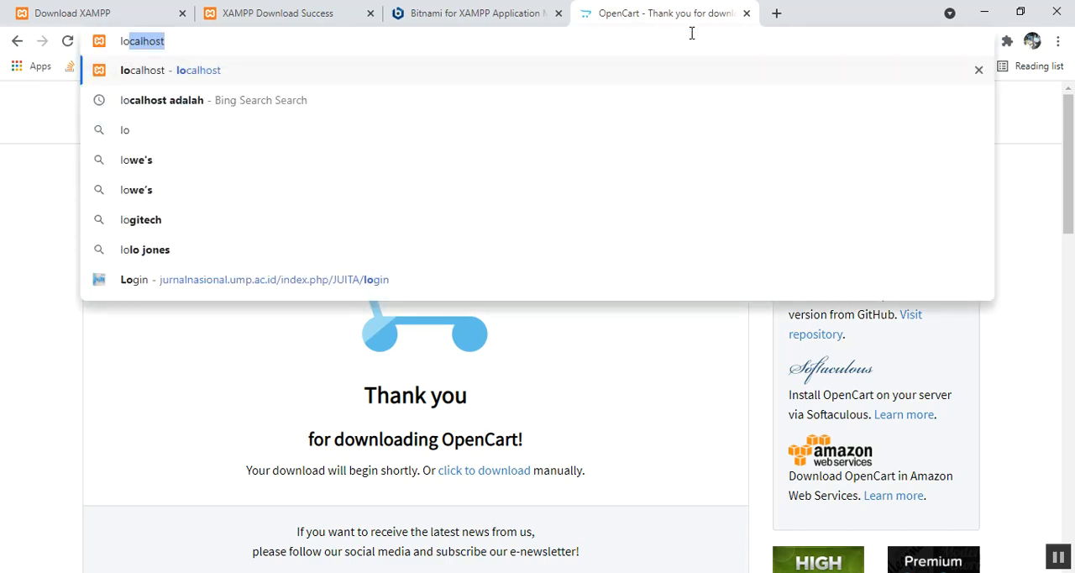
pyautogui.press('Return')
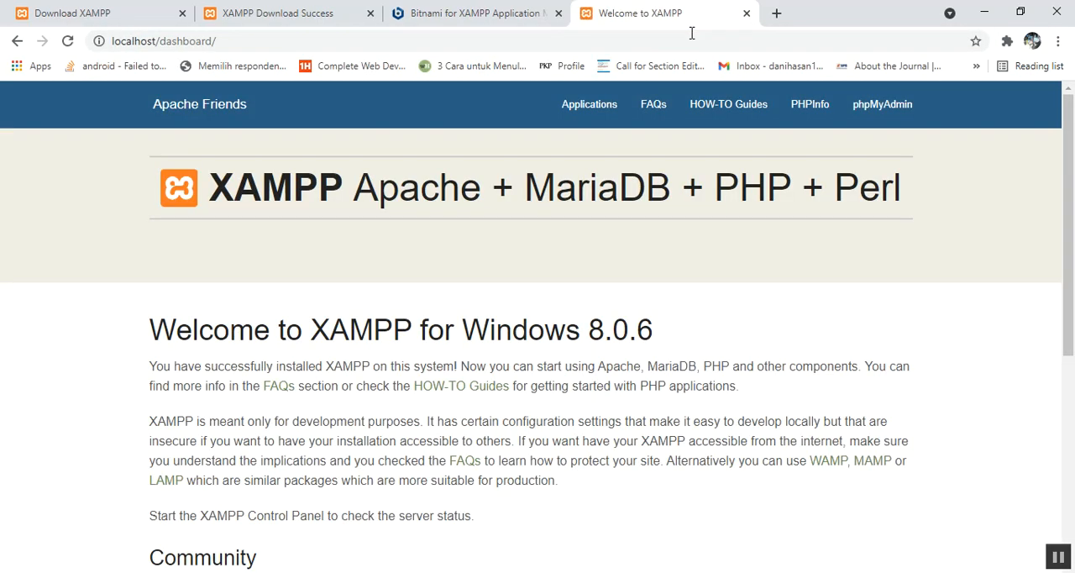
pyautogui.click(277, 34)
pyautogui.click(277, 35)
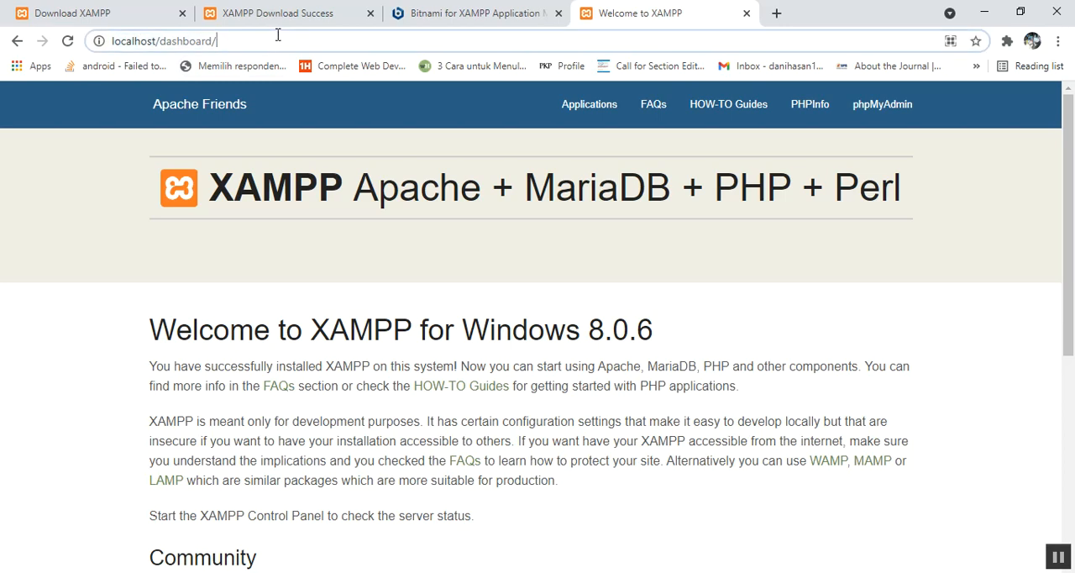
pyautogui.click(897, 108)
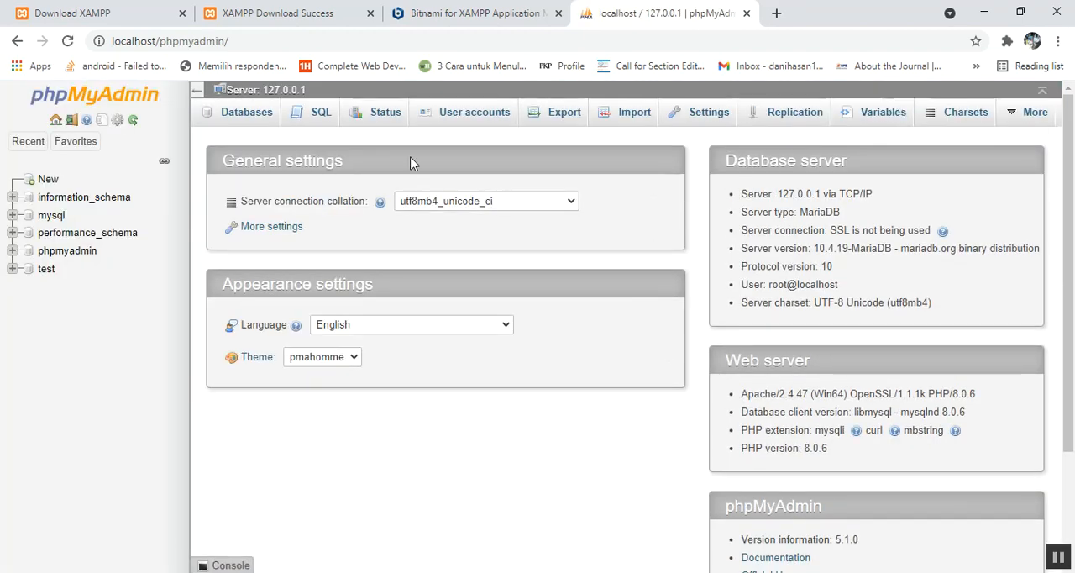
# Step: Create a database named latdagang with the utf8mb4_general_ci collation
pyautogui.click(49, 181)
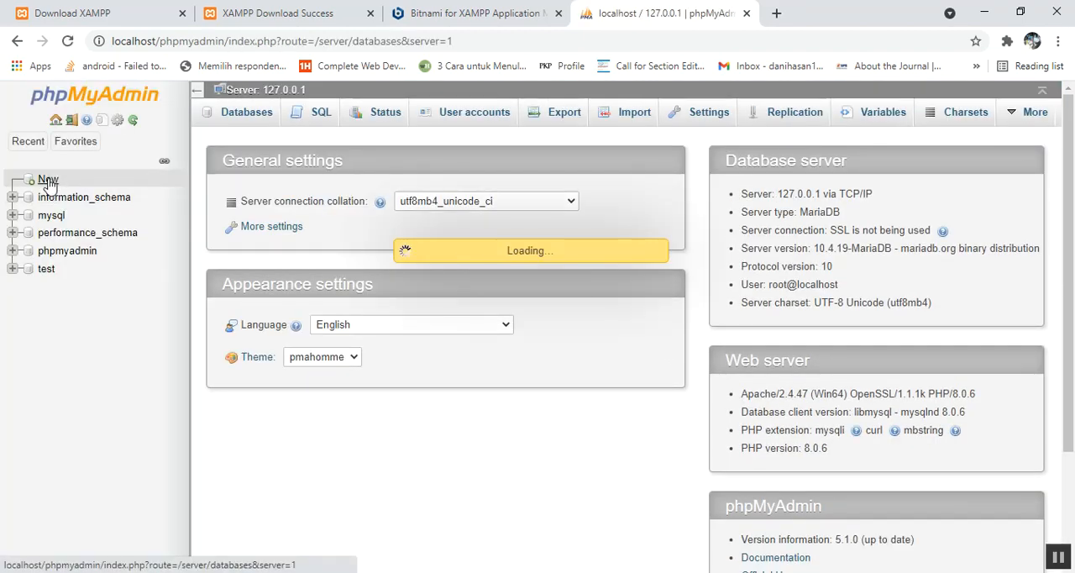
pyautogui.click(241, 225)
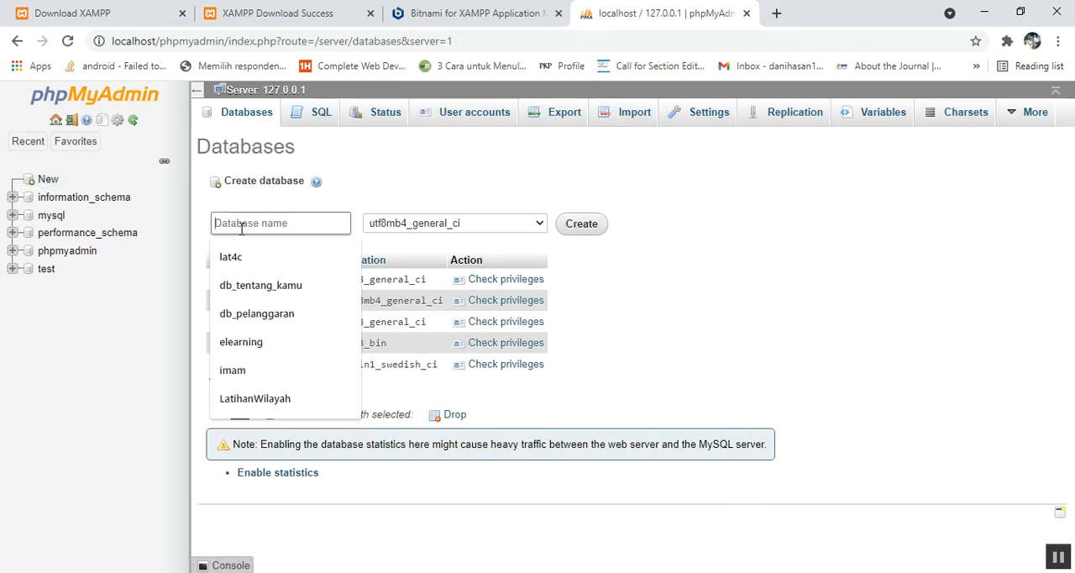
pyautogui.write('latda')
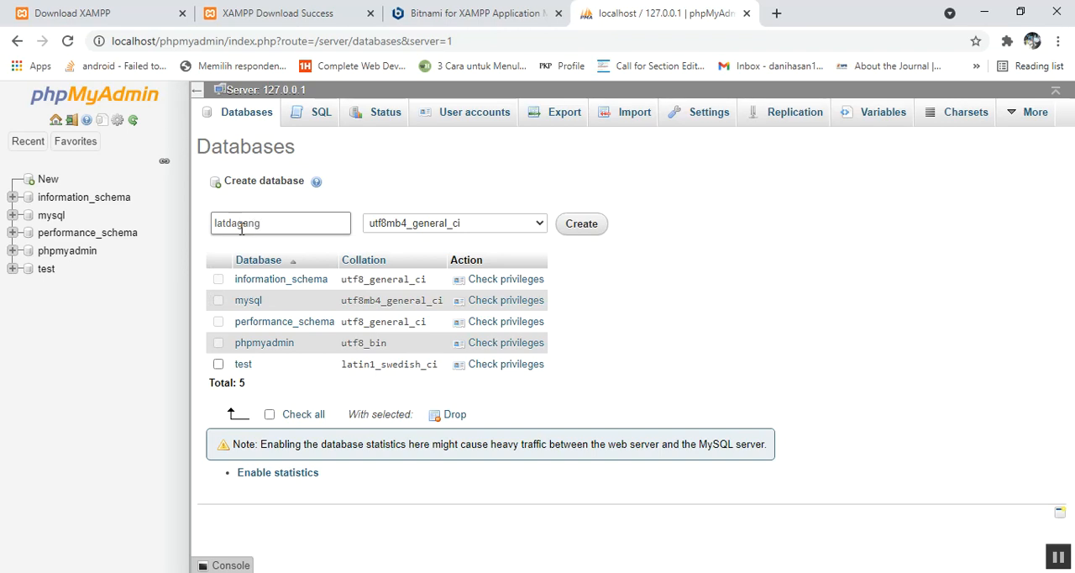
pyautogui.write('gang')
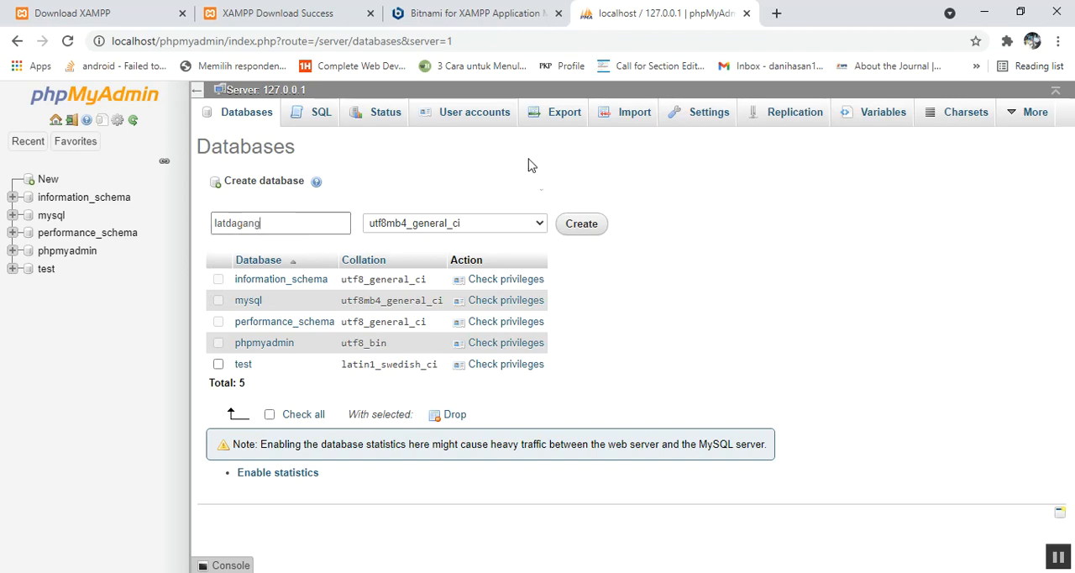
pyautogui.click(582, 223)
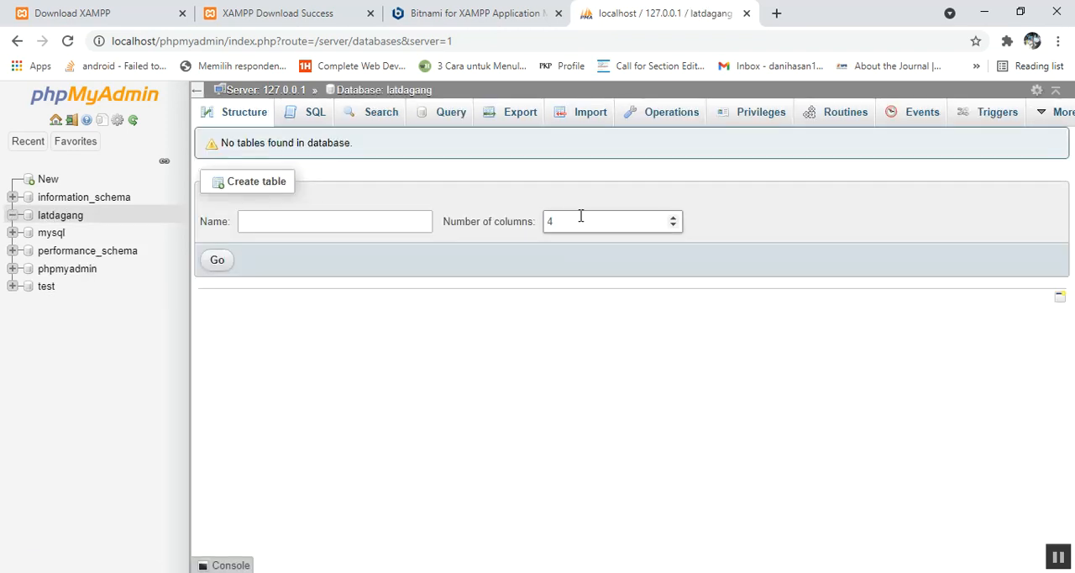
# Step: Open localhost/dagang in a new browser tab, checking the shop folder's name in htdocs
pyautogui.click(777, 14)
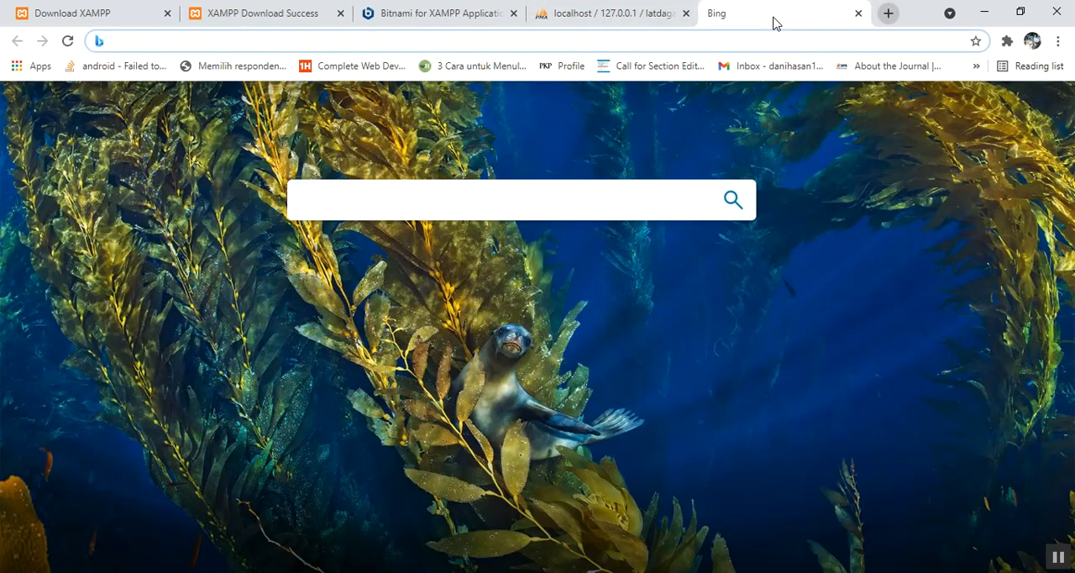
pyautogui.write('localhost')
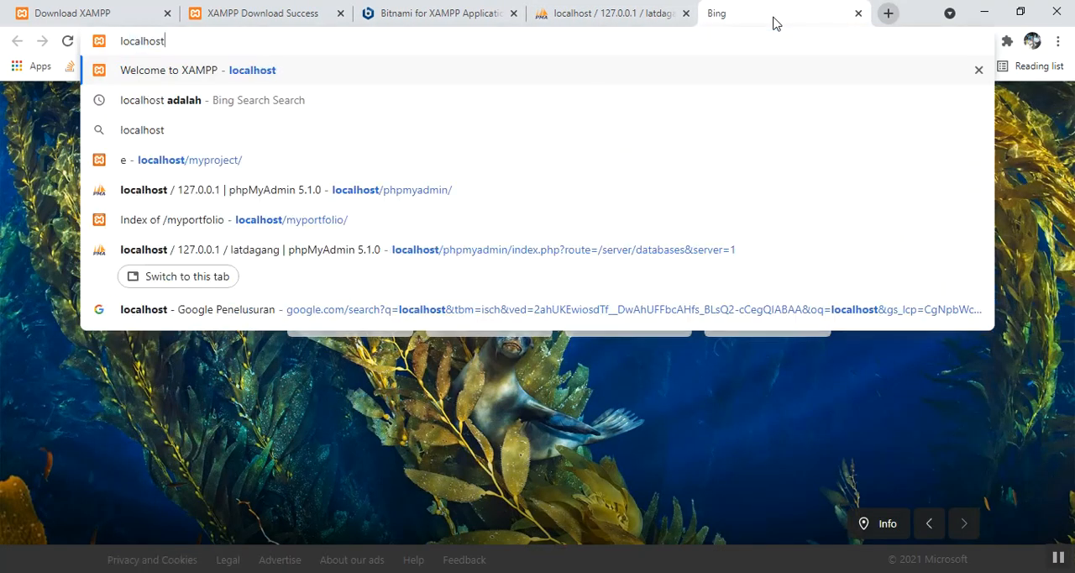
pyautogui.write('/')
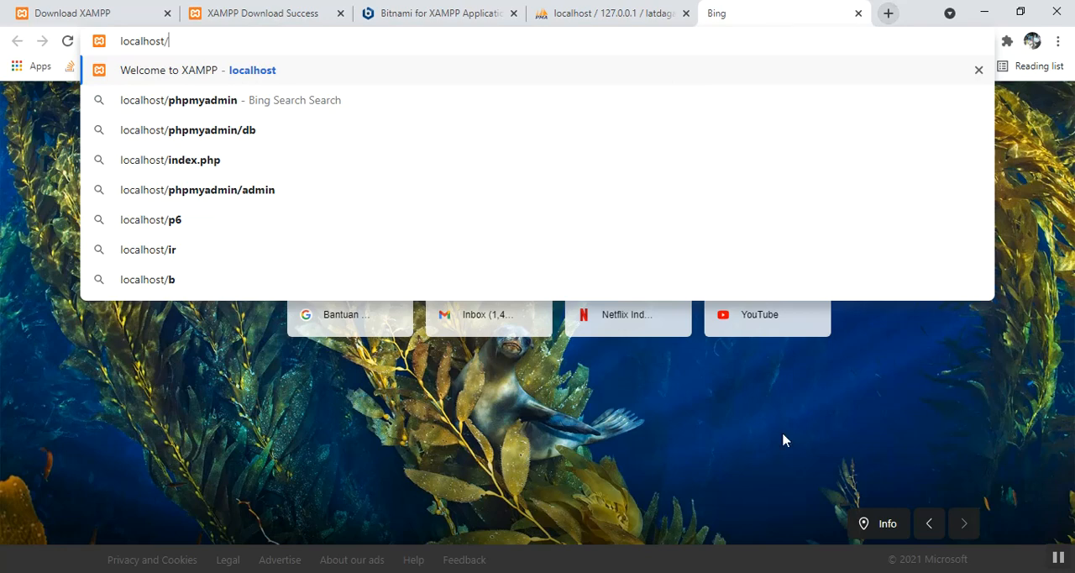
pyautogui.click(626, 572)
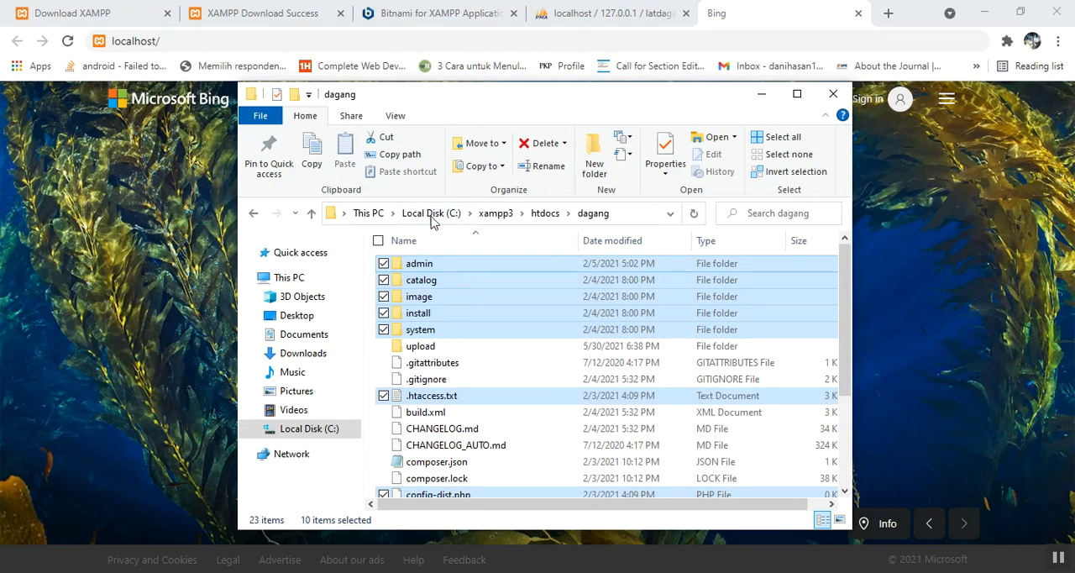
pyautogui.click(534, 217)
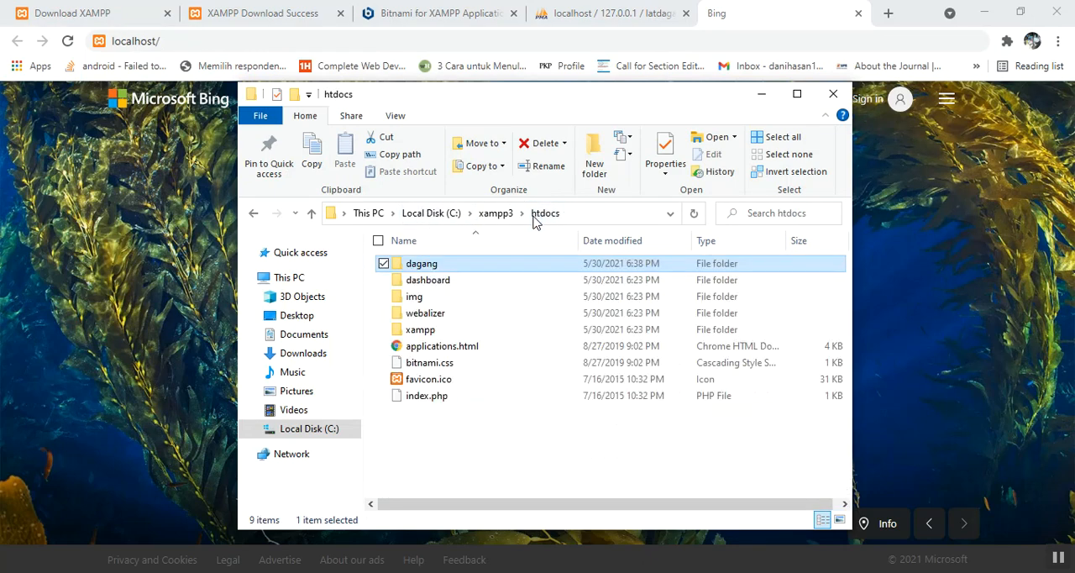
pyautogui.click(422, 267)
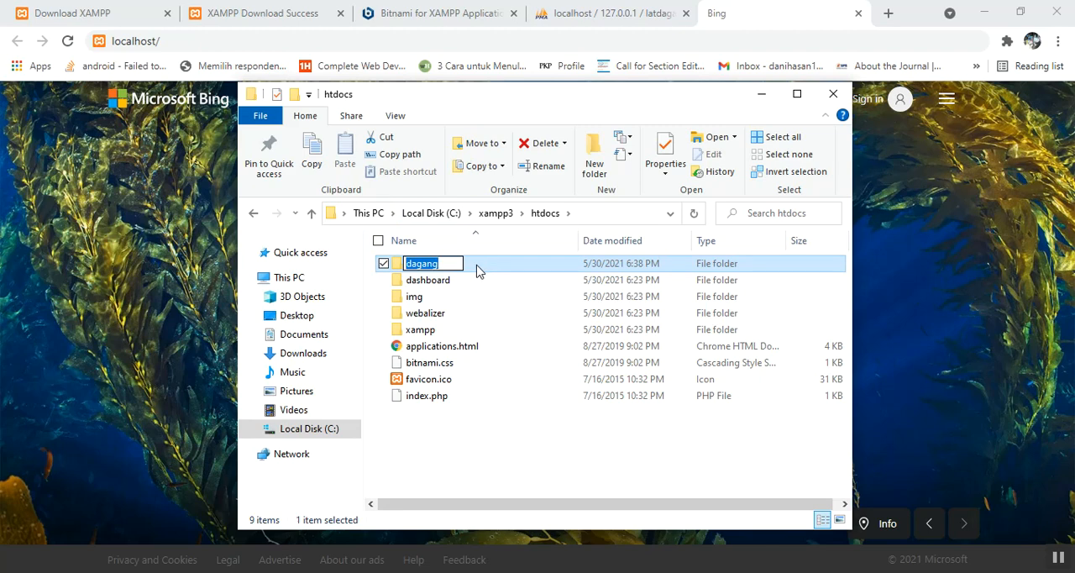
pyautogui.click(247, 42)
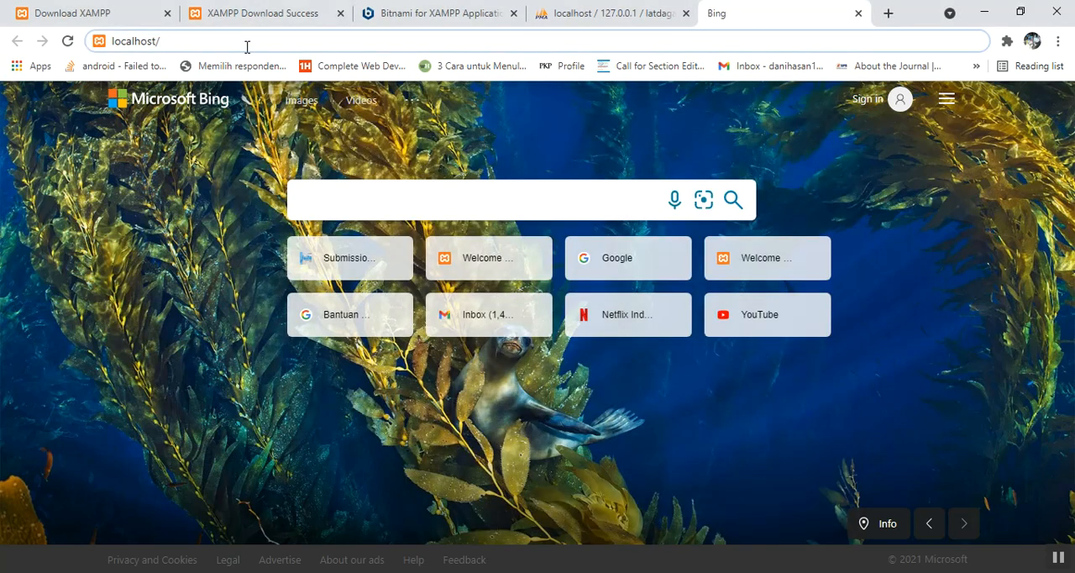
pyautogui.write('dagang')
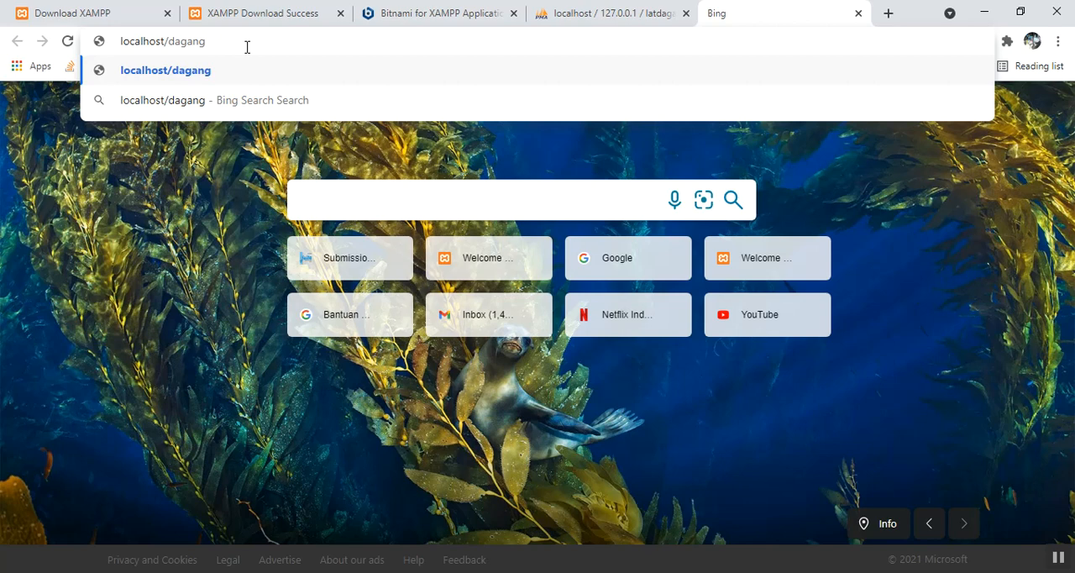
pyautogui.press('Return')
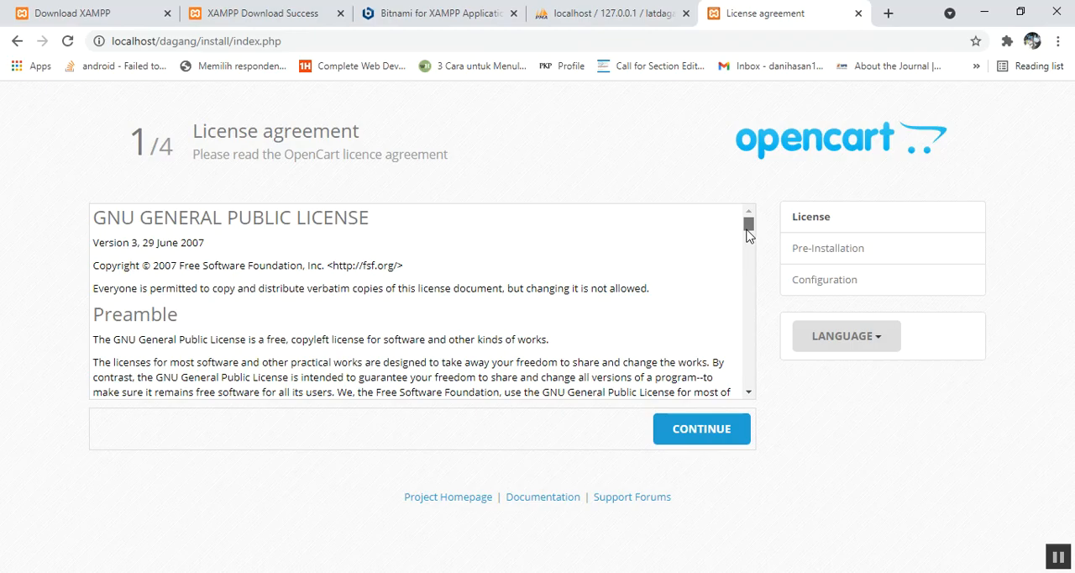
# Step: Continue past the OpenCart license agreement and check the PHP settings and extensions on the Pre-Installation page
pyautogui.moveTo(748, 233); pyautogui.dragTo(750, 400)
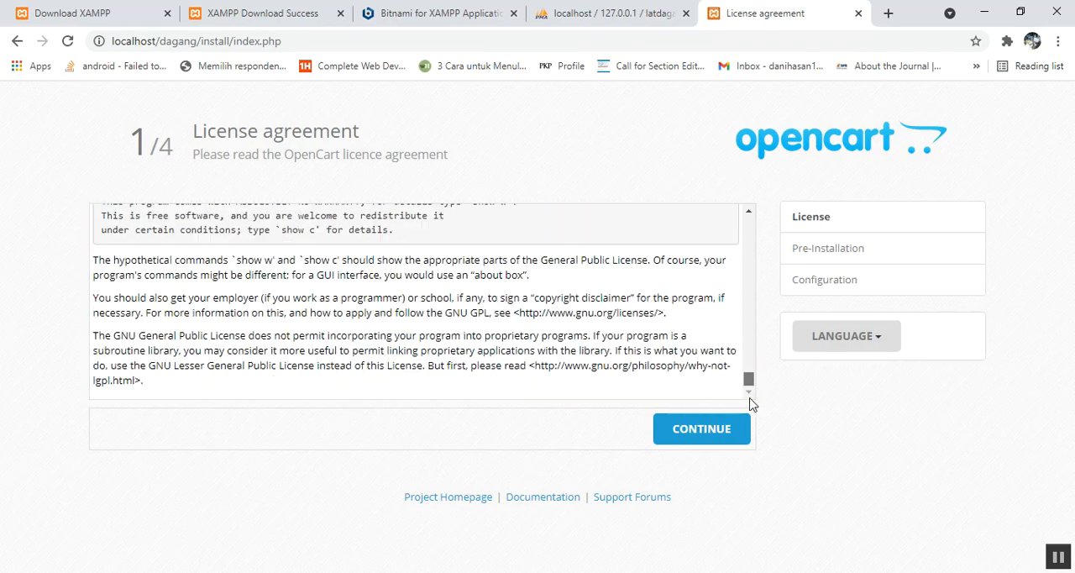
pyautogui.click(723, 432)
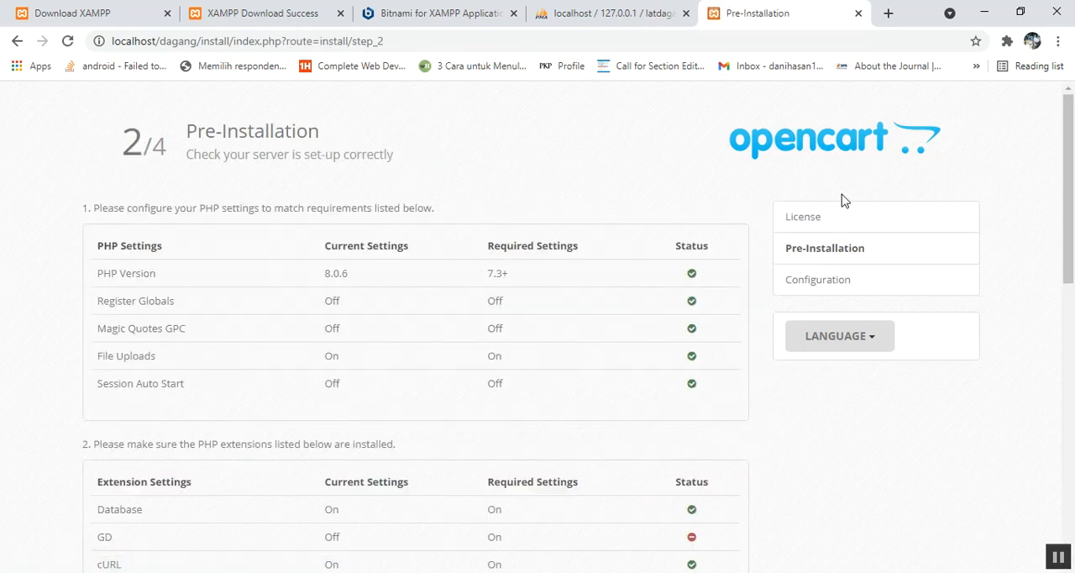
pyautogui.moveTo(1071, 168); pyautogui.dragTo(1073, 231)
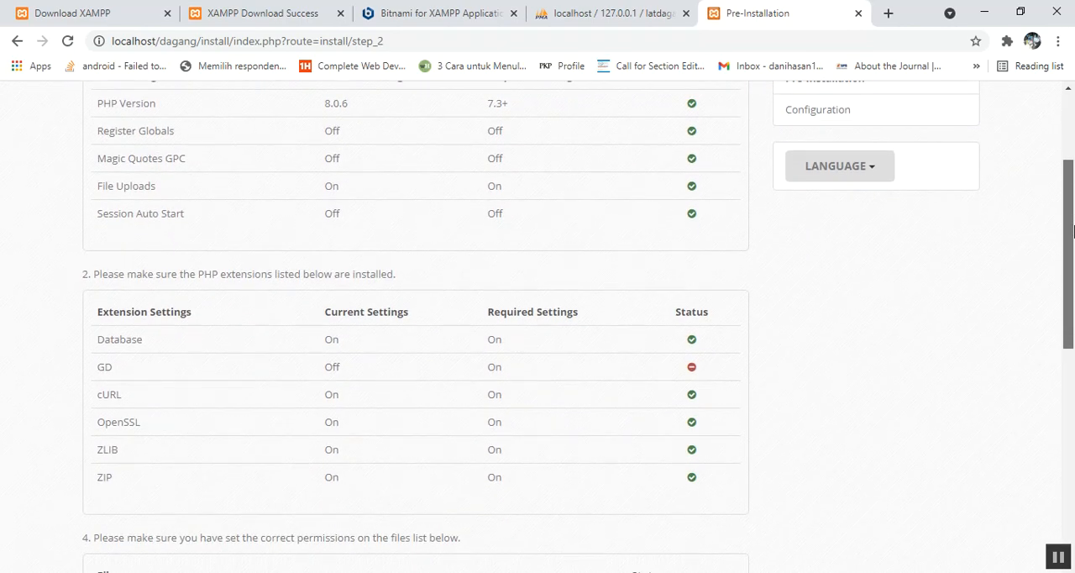
# Step: Check the GD extension's requirement, switch to the XAMPP Control Panel and open php.ini from XAMPP's PHP folder
pyautogui.scroll(2, 1074, 231)
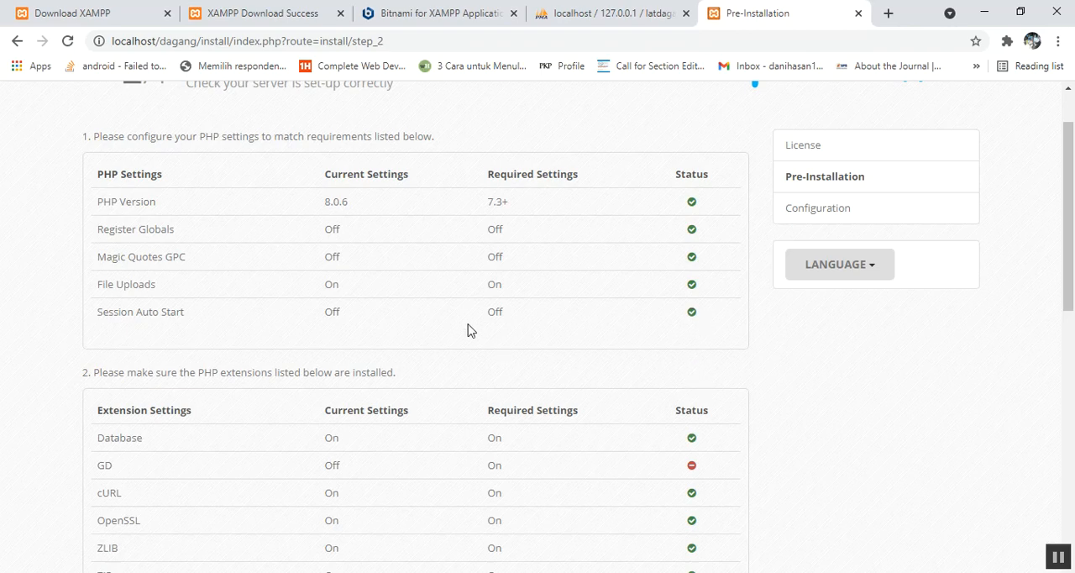
pyautogui.doubleClick(100, 465)
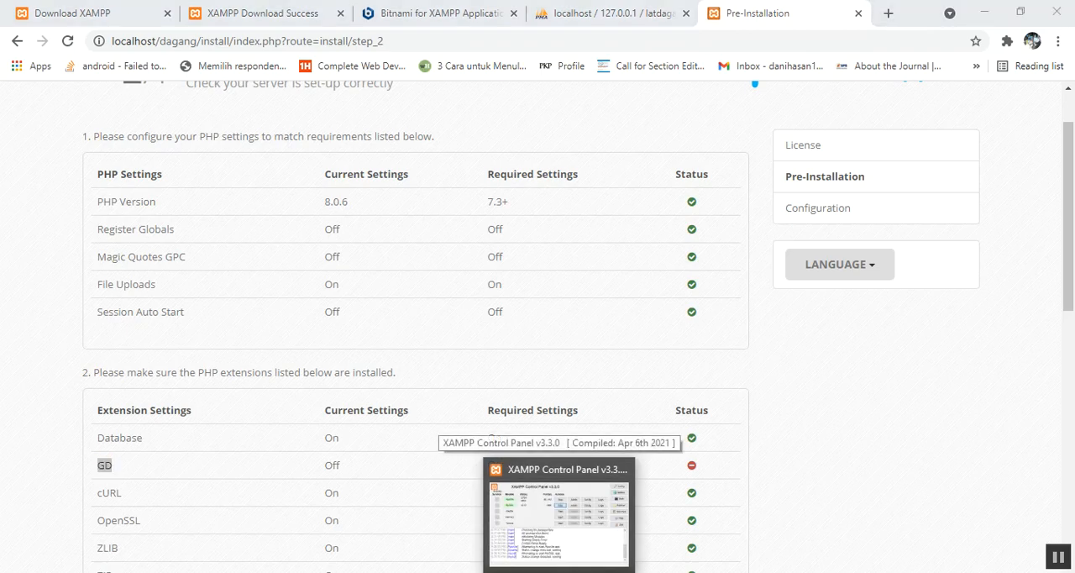
pyautogui.click(555, 525)
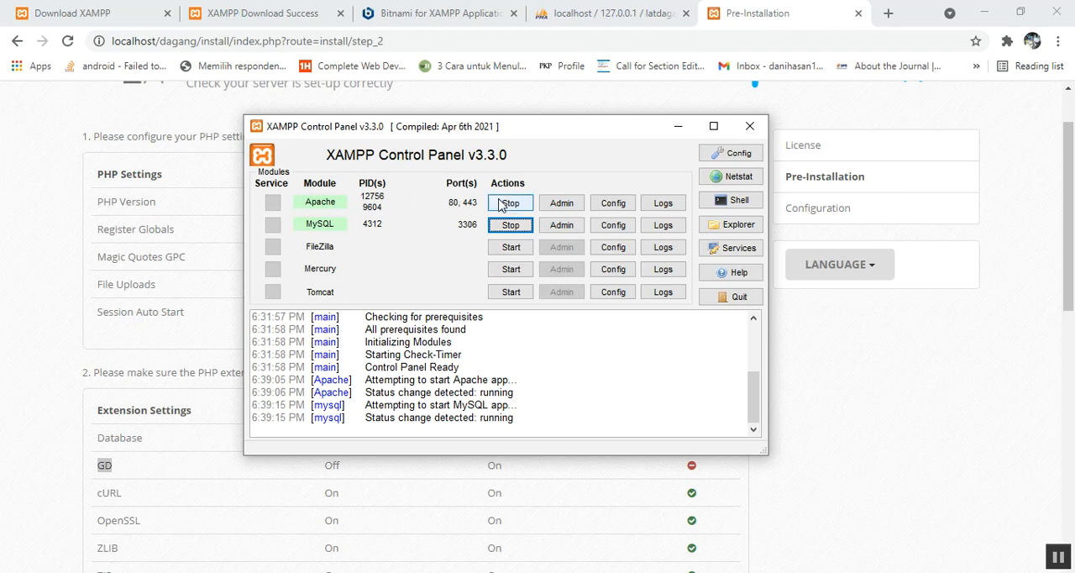
pyautogui.click(622, 208)
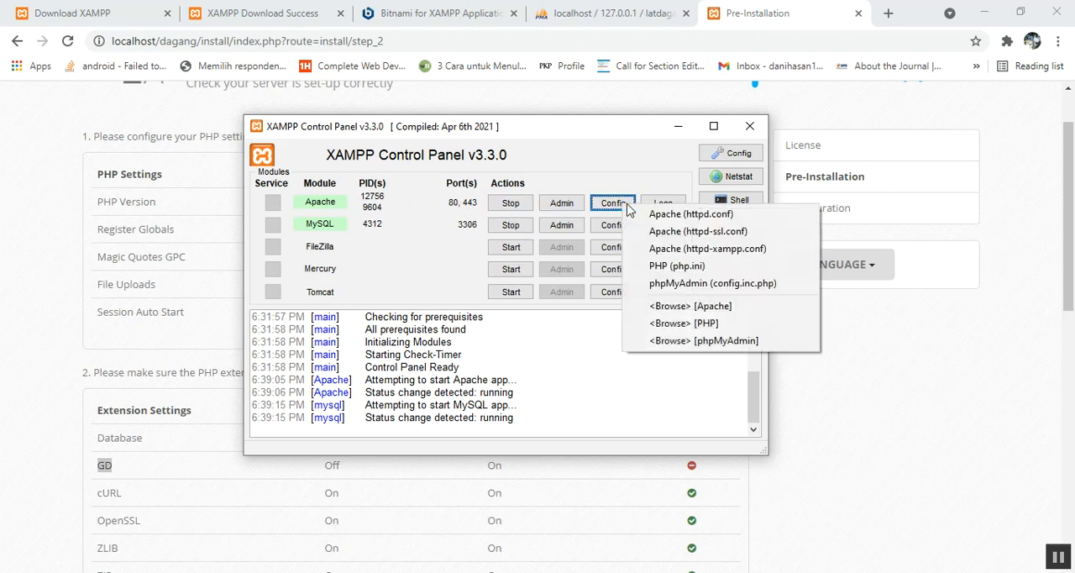
pyautogui.click(669, 323)
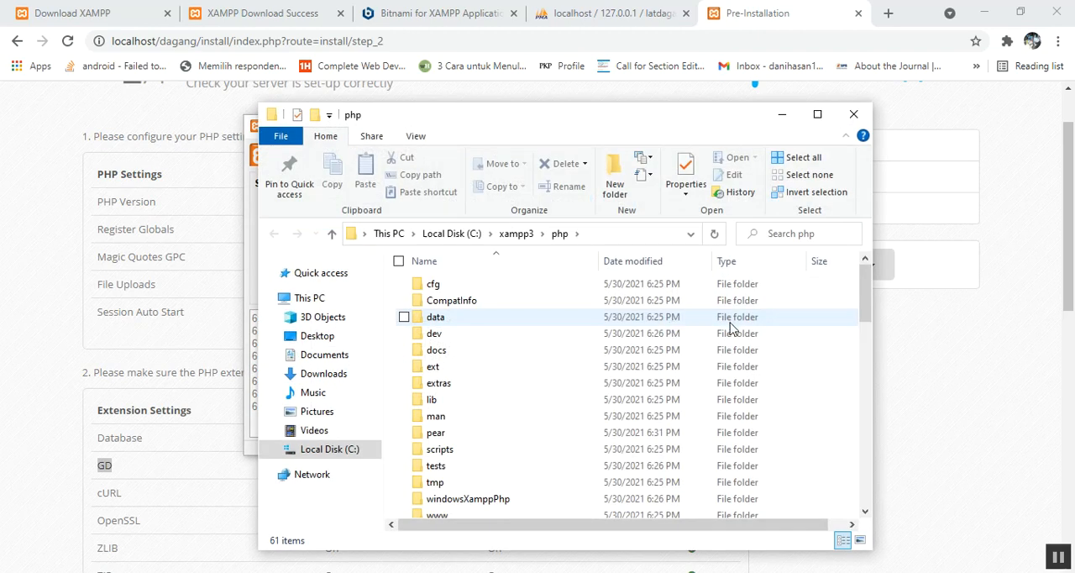
pyautogui.moveTo(867, 302); pyautogui.dragTo(870, 435)
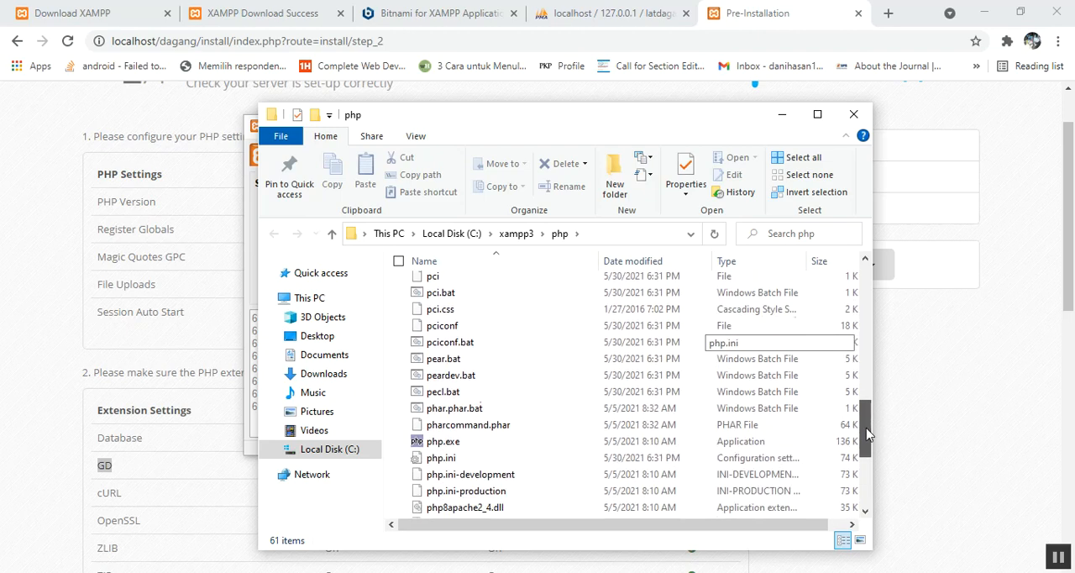
pyautogui.doubleClick(475, 457)
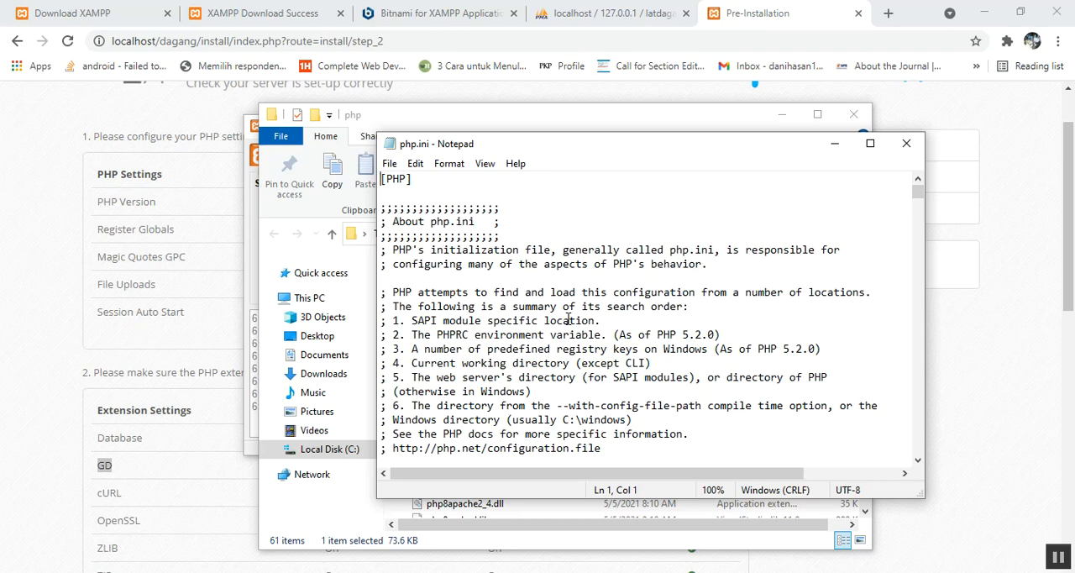
# Step: Find gd in php.ini, uncomment the extension=gd line, save and close the file, and minimize the php folder window
pyautogui.hotkey('ctrl', 'f')
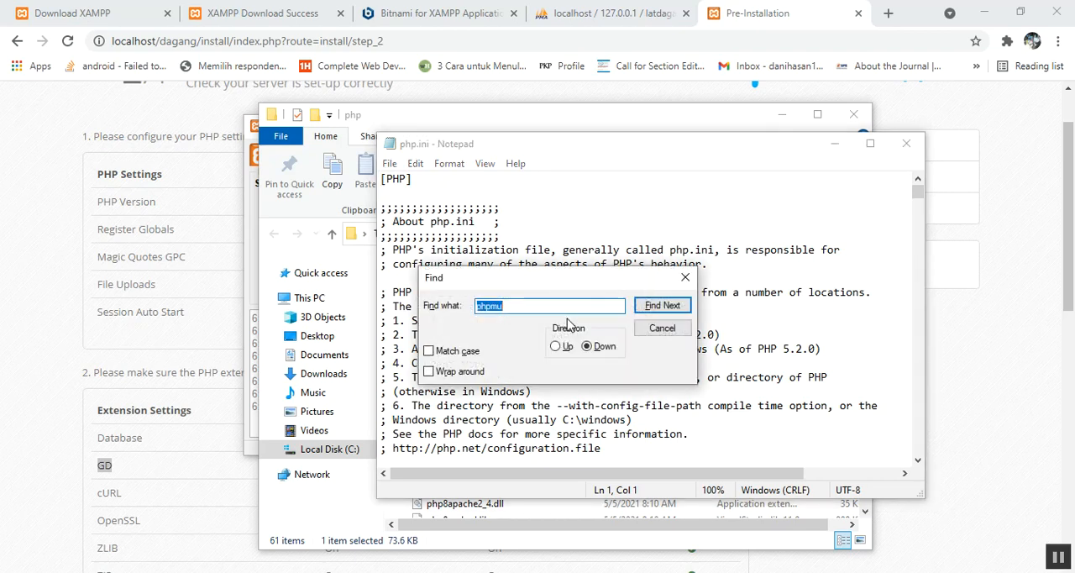
pyautogui.write('gd')
pyautogui.press('Return')
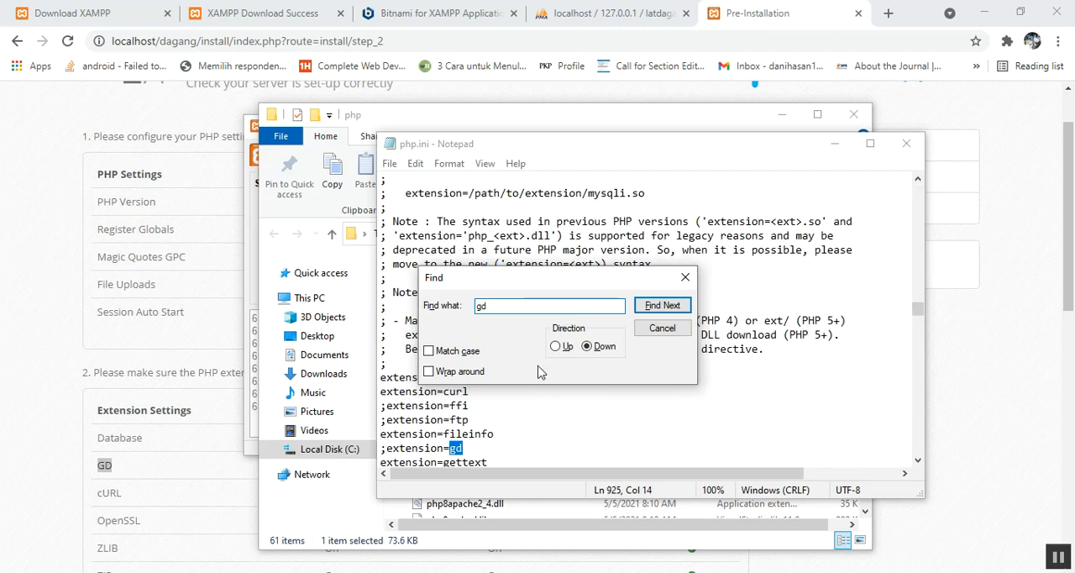
pyautogui.click(686, 278)
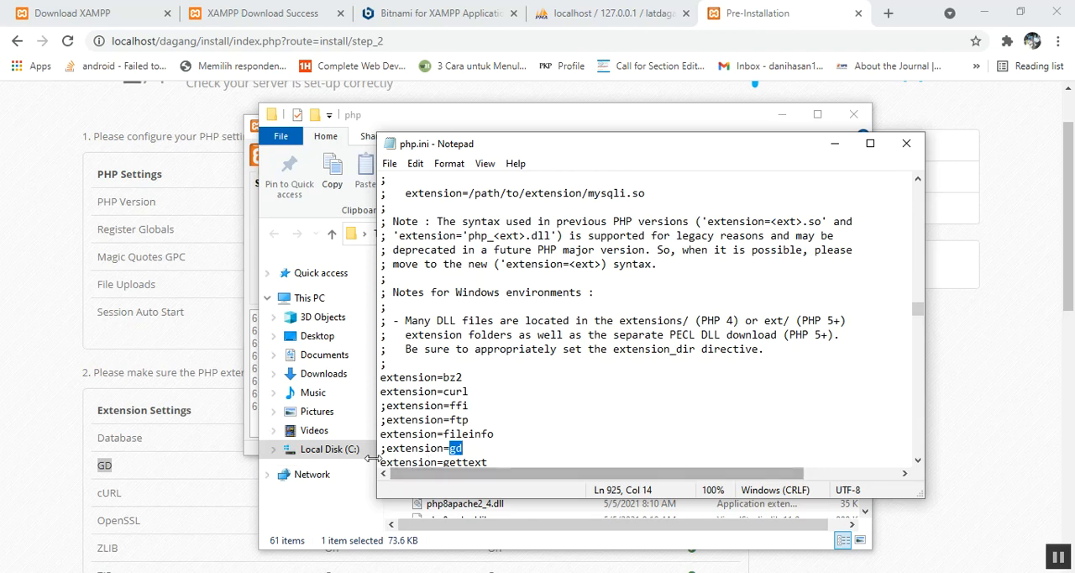
pyautogui.click(383, 450)
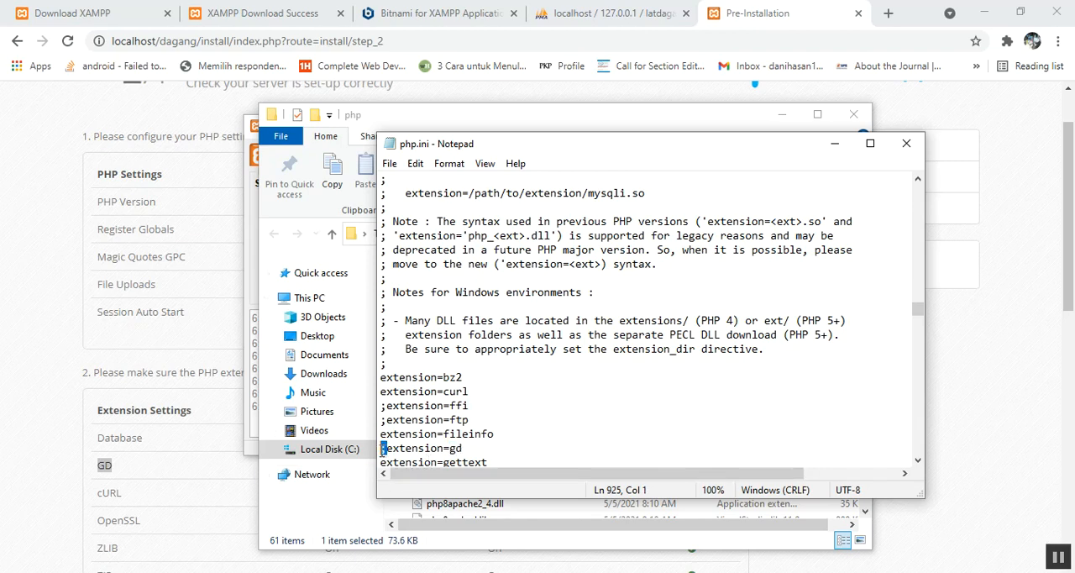
pyautogui.press('Delete')
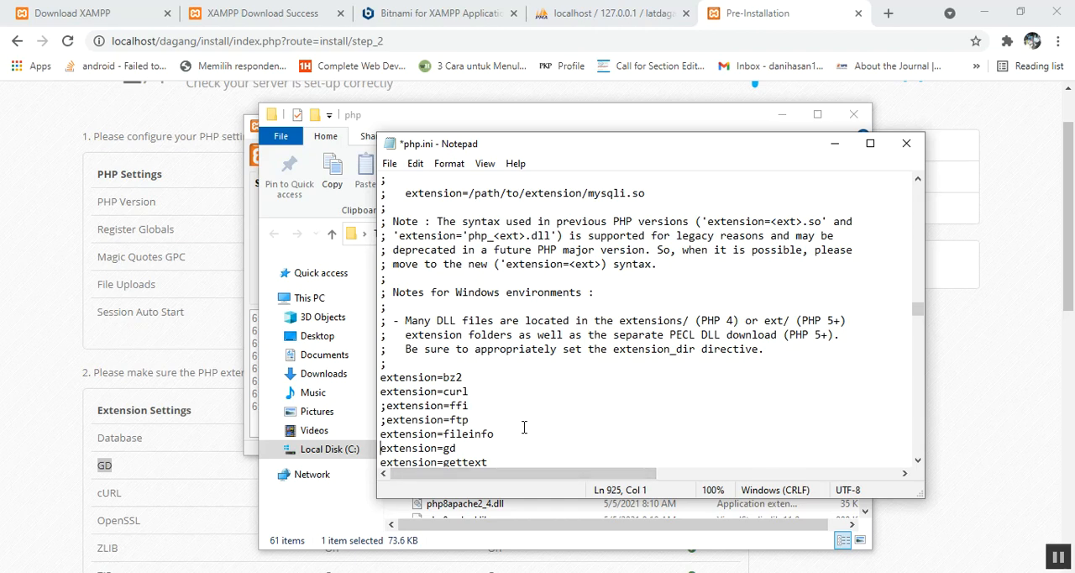
pyautogui.hotkey('ctrl', 's')
pyautogui.click(478, 448)
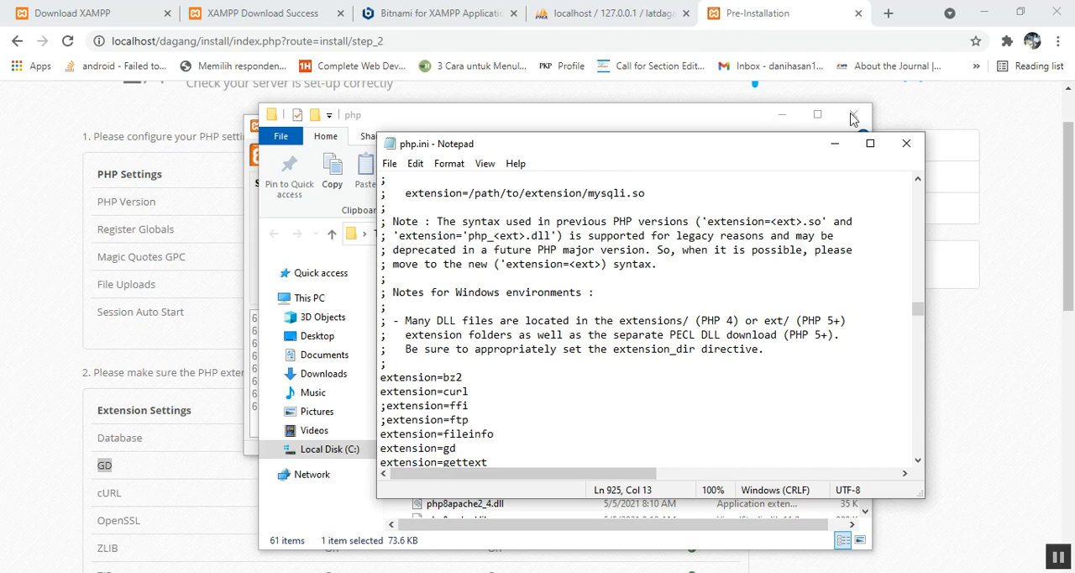
pyautogui.click(907, 143)
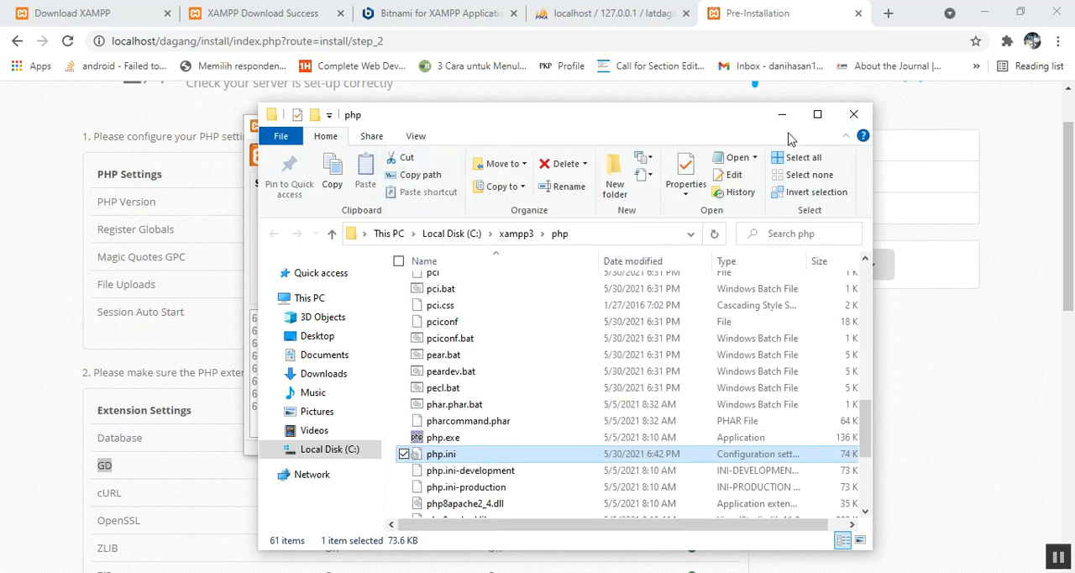
pyautogui.click(781, 115)
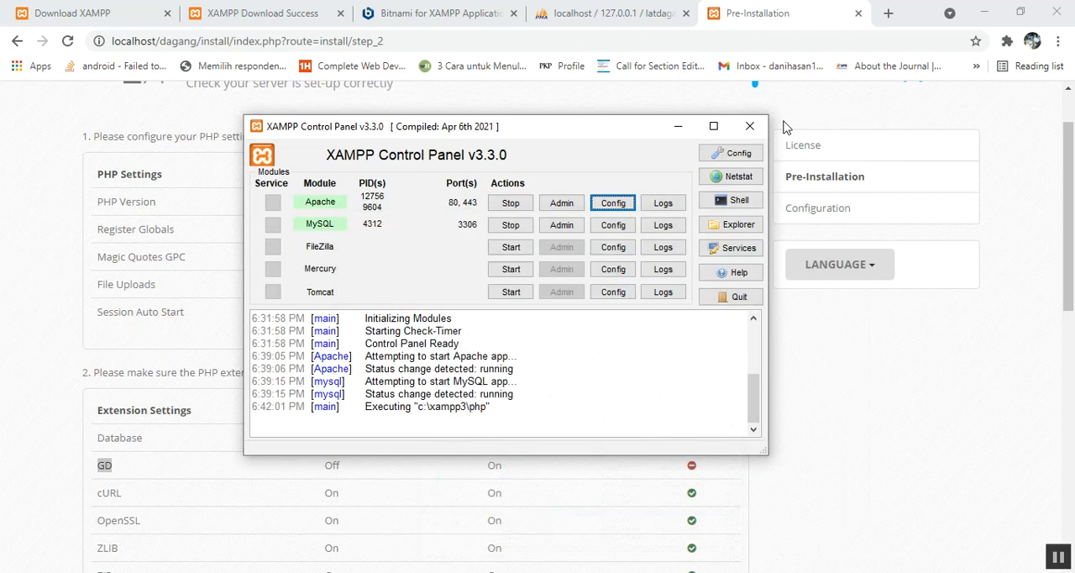
# Step: Reload the Pre-Installation page and re-enter it from the license agreement to recheck the GD extension's status
pyautogui.click(671, 37)
pyautogui.press('Return')
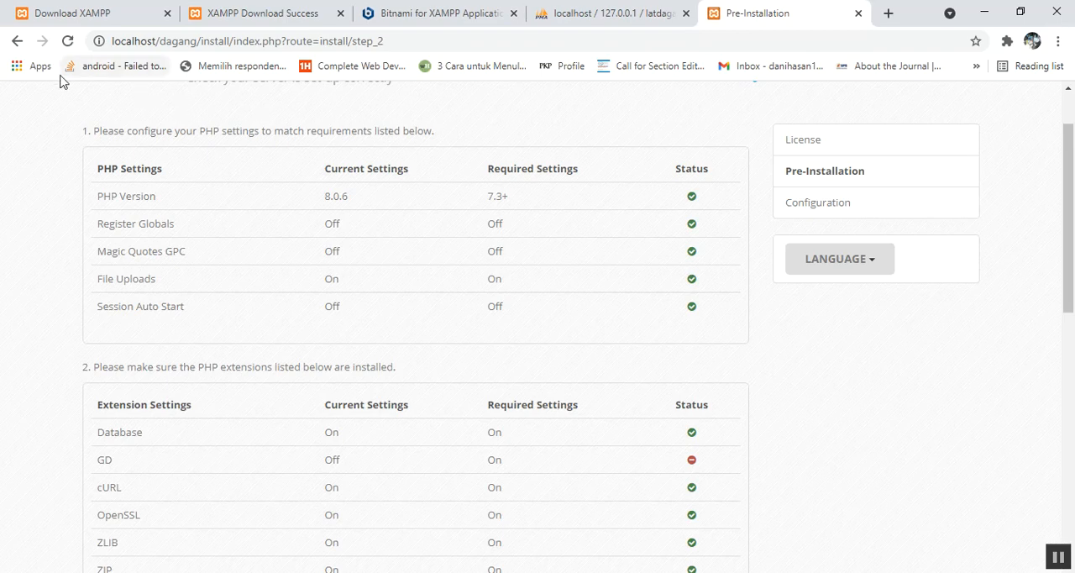
pyautogui.scroll(-10, 957, 355)
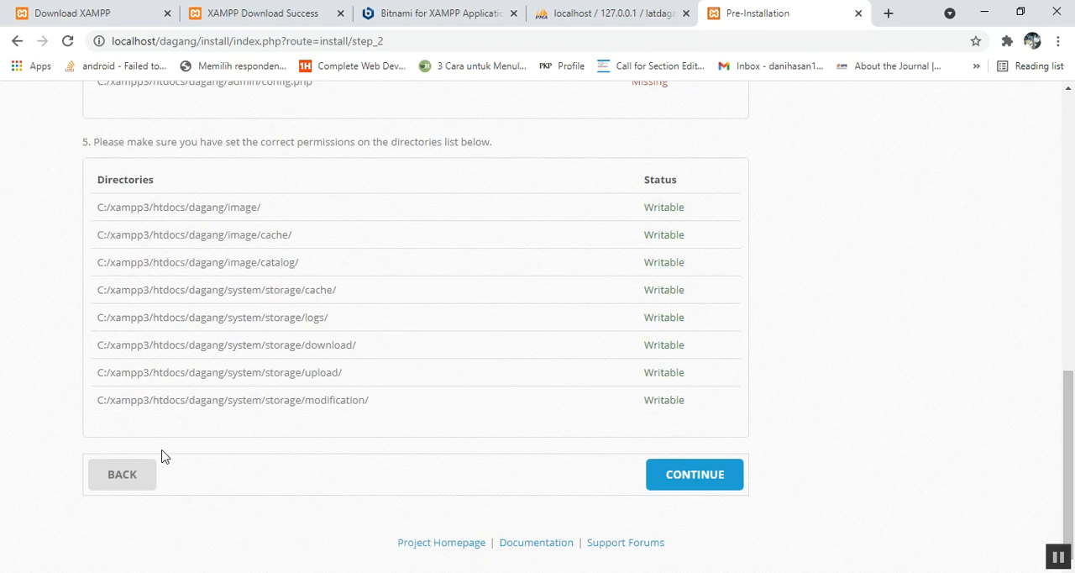
pyautogui.click(131, 473)
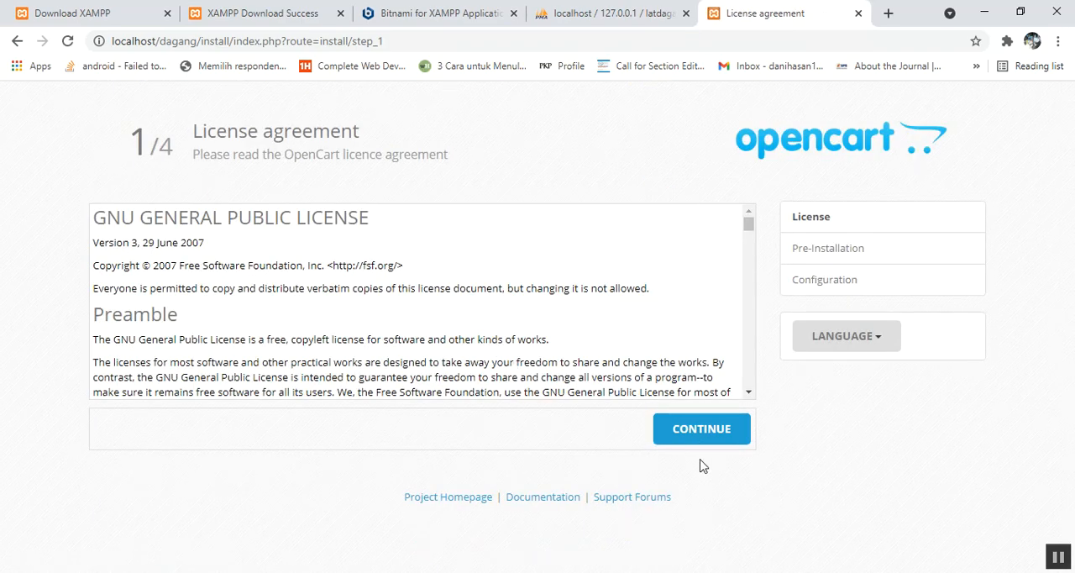
pyautogui.click(697, 433)
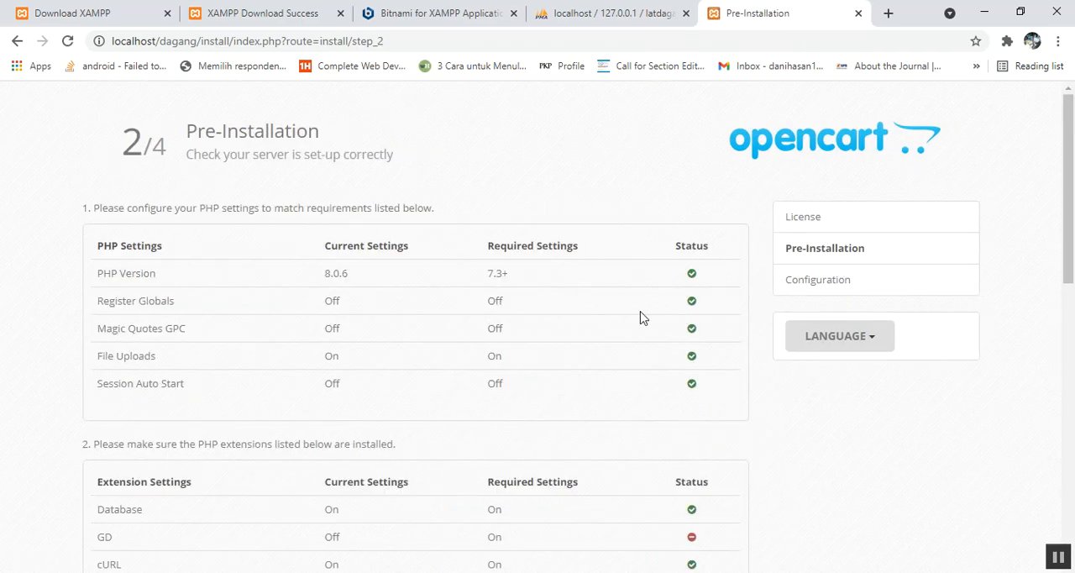
pyautogui.click(397, 45)
pyautogui.press('Return')
# Step: Stop and restart Apache and MySQL in the XAMPP Control Panel, then reload the Pre-Installation page in the browser
pyautogui.click(525, 572)
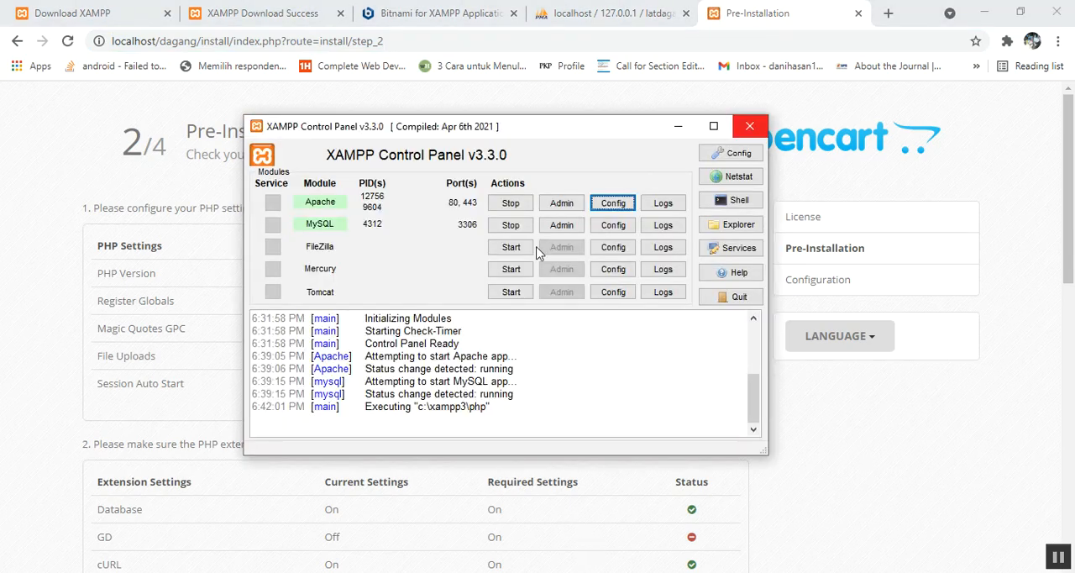
pyautogui.click(512, 205)
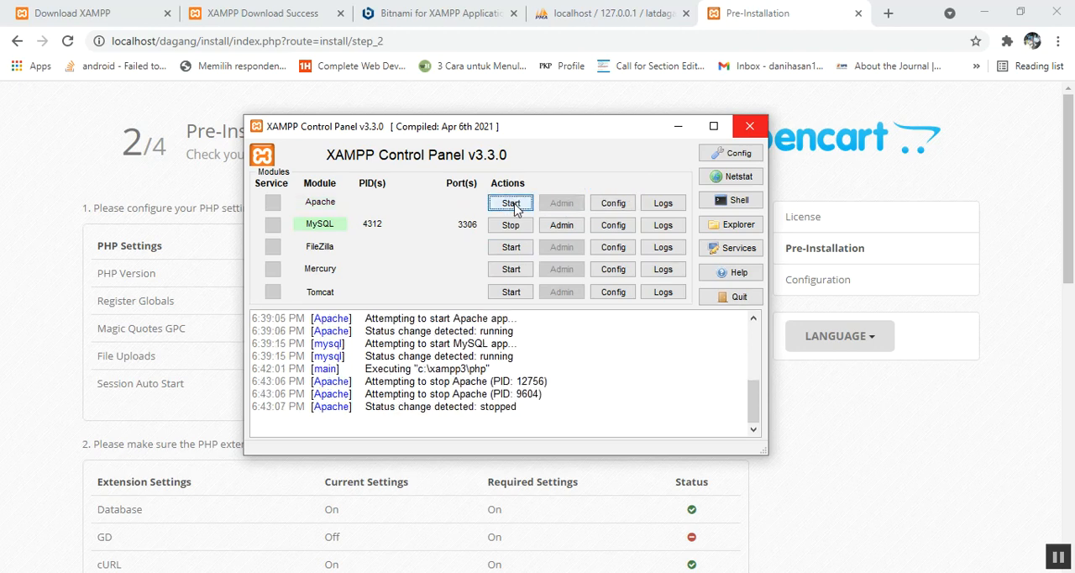
pyautogui.click(511, 225)
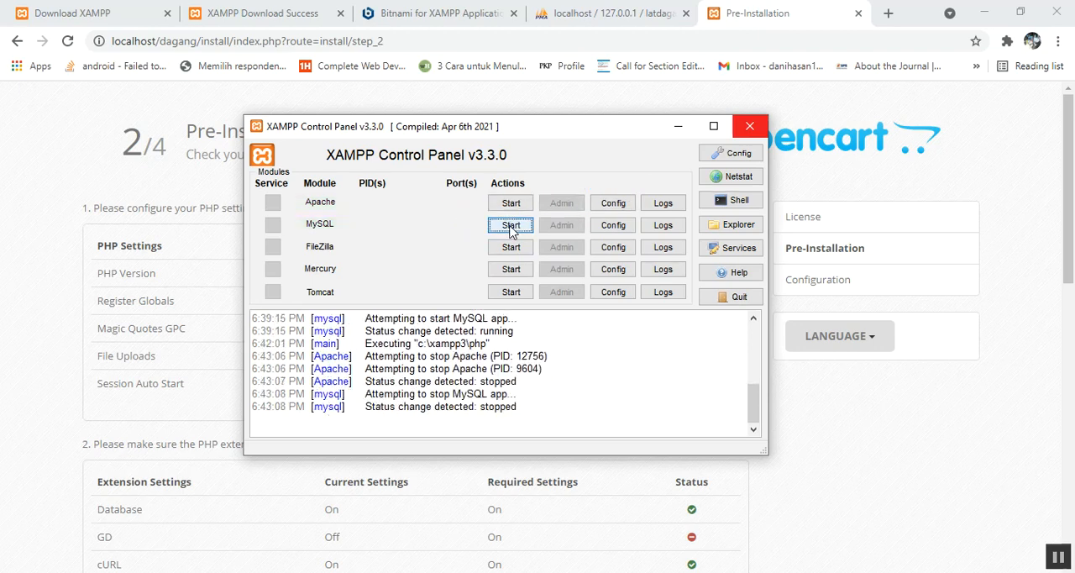
pyautogui.click(510, 204)
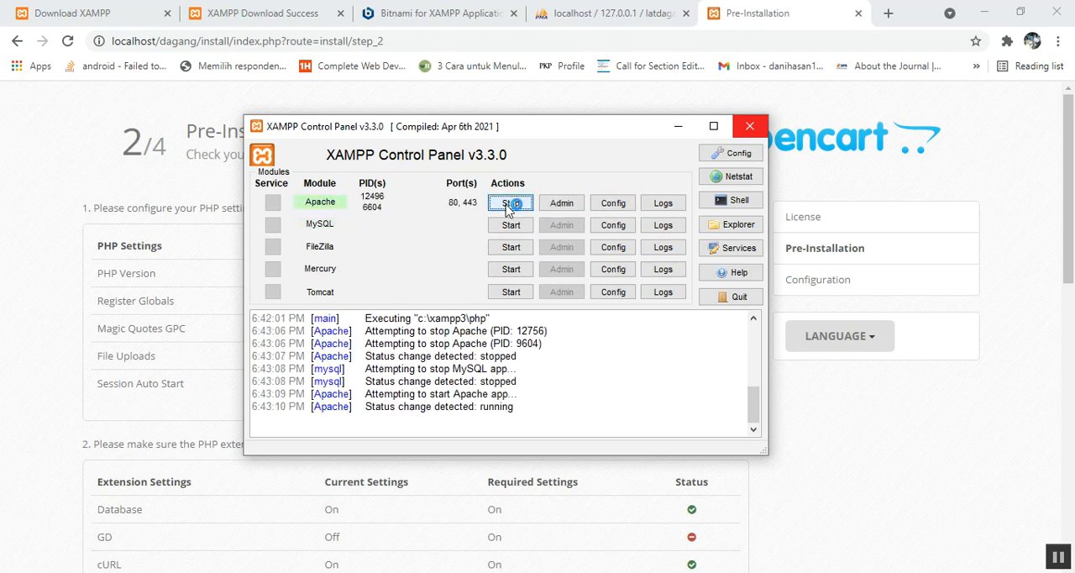
pyautogui.click(511, 225)
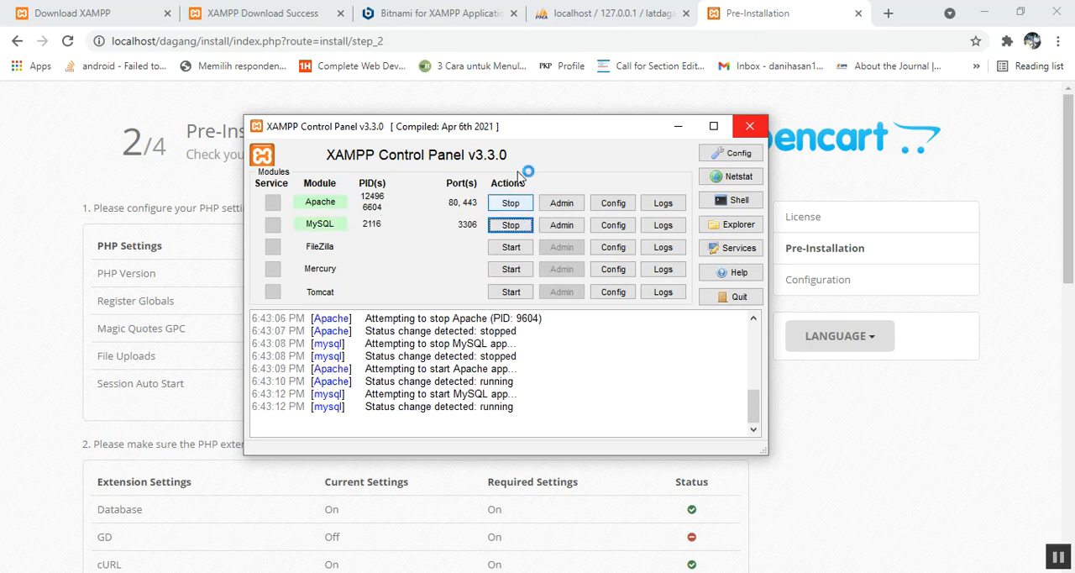
pyautogui.click(553, 41)
pyautogui.press('Return')
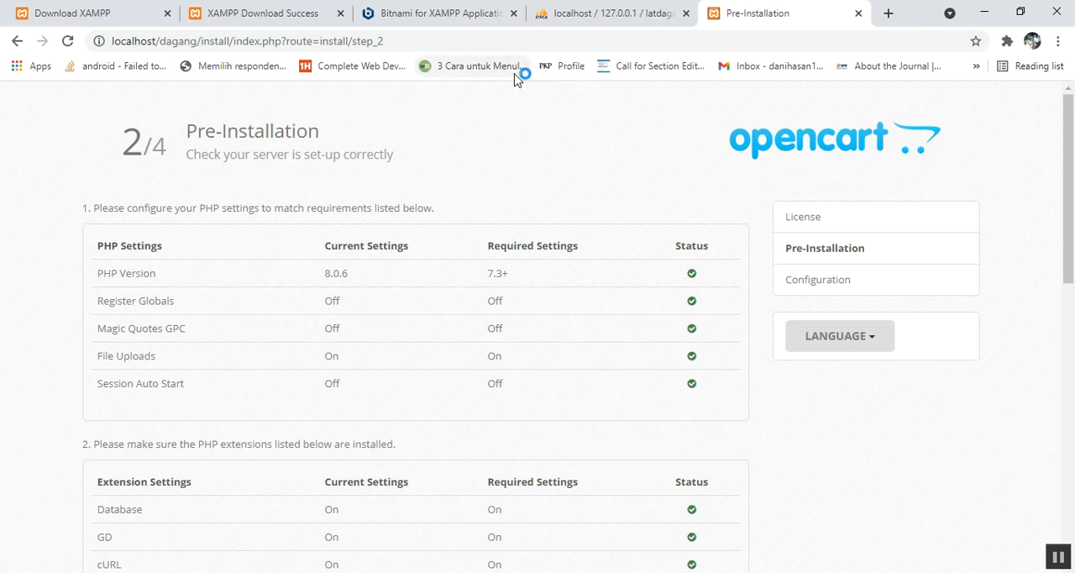
# Step: Review the extensions and the file and directory permissions, try to continue the installation, and read the warning about admin/config.php
pyautogui.moveTo(1069, 134); pyautogui.dragTo(1073, 290)
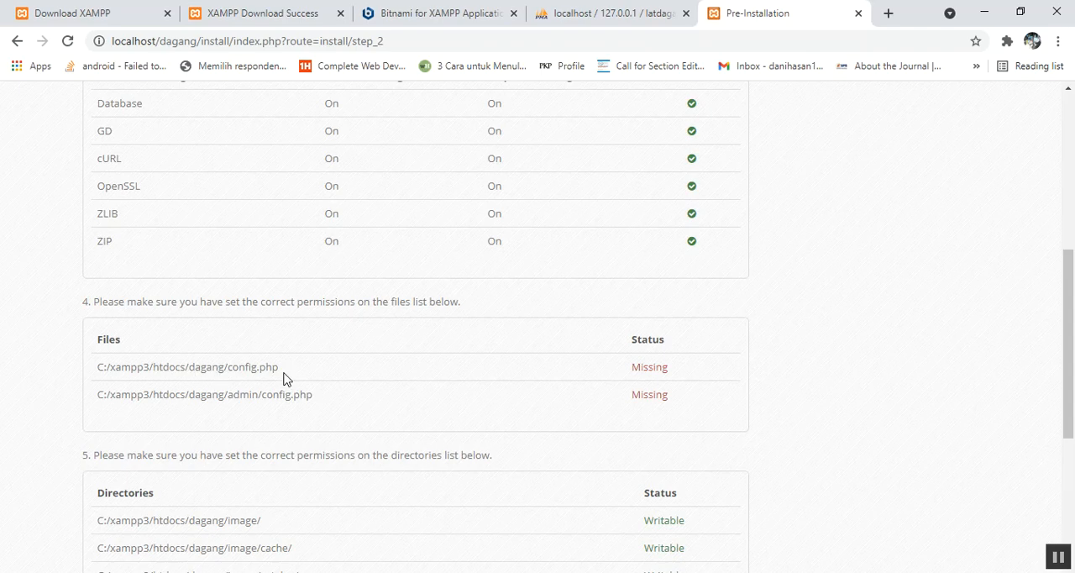
pyautogui.scroll(-5, 1069, 394)
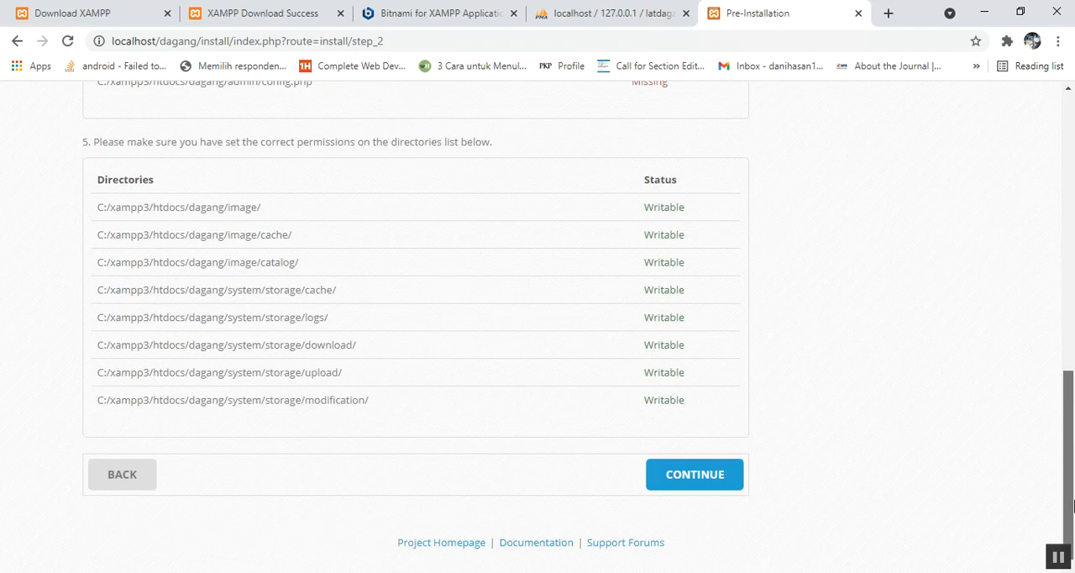
pyautogui.click(680, 481)
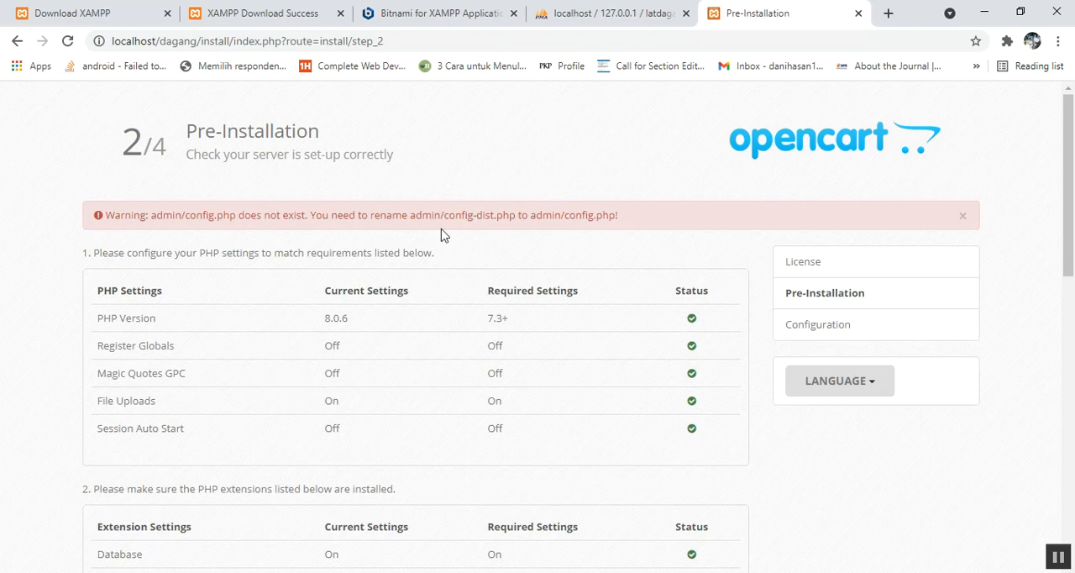
pyautogui.moveTo(444, 217); pyautogui.dragTo(617, 220)
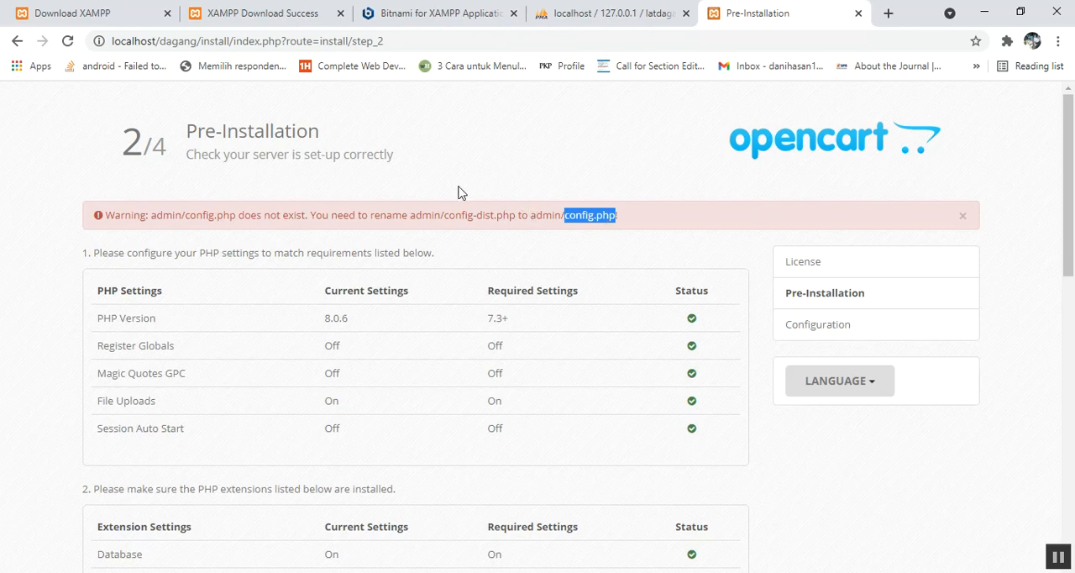
pyautogui.moveTo(411, 216); pyautogui.dragTo(437, 217)
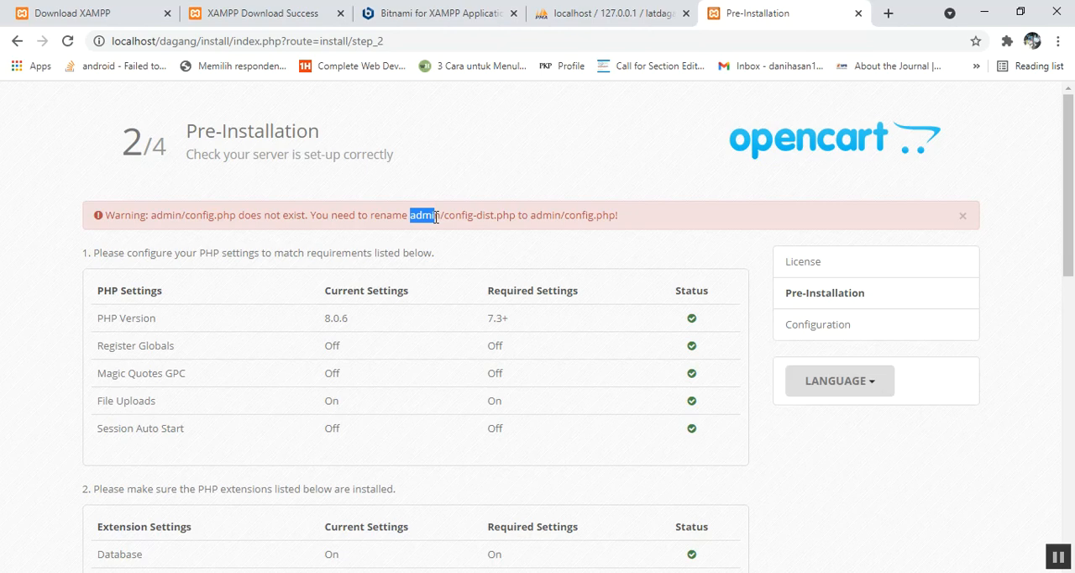
# Step: Switch to File Explorer, open the admin folder inside htdocs/dagang, and rename config-dist.php to config.php
pyautogui.click(597, 572)
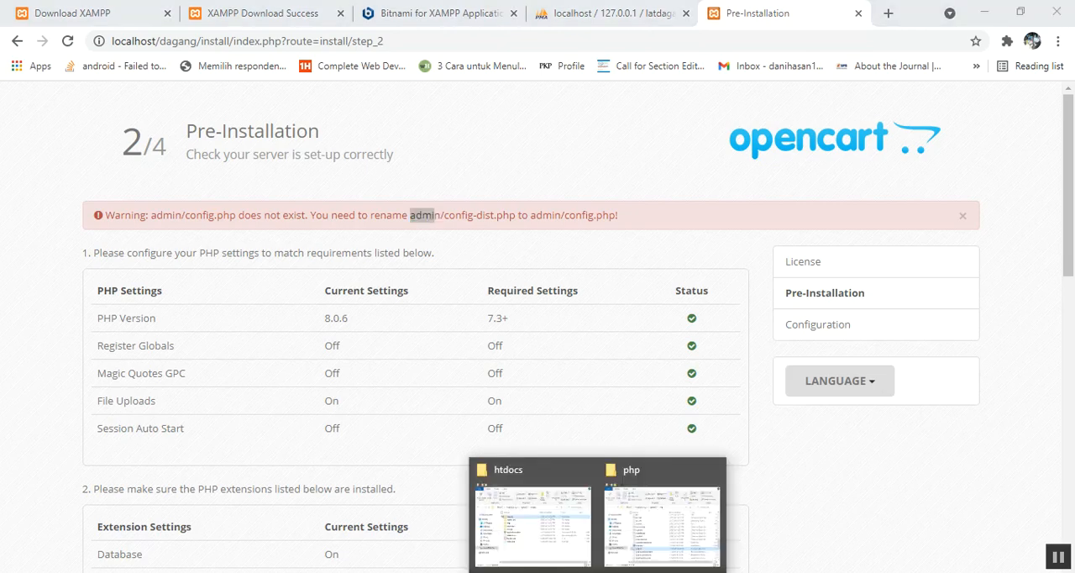
pyautogui.click(565, 497)
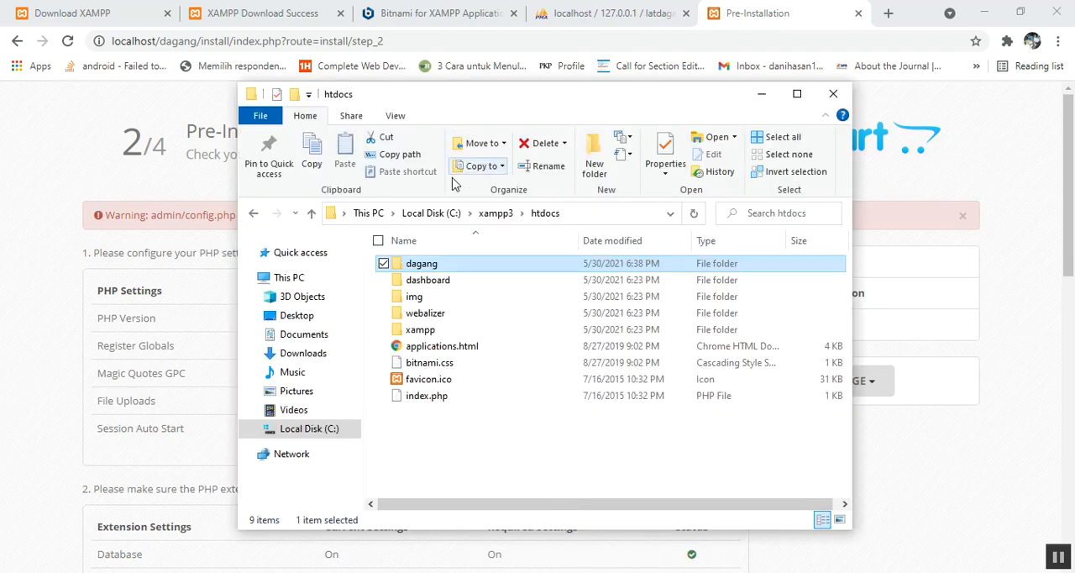
pyautogui.doubleClick(420, 264)
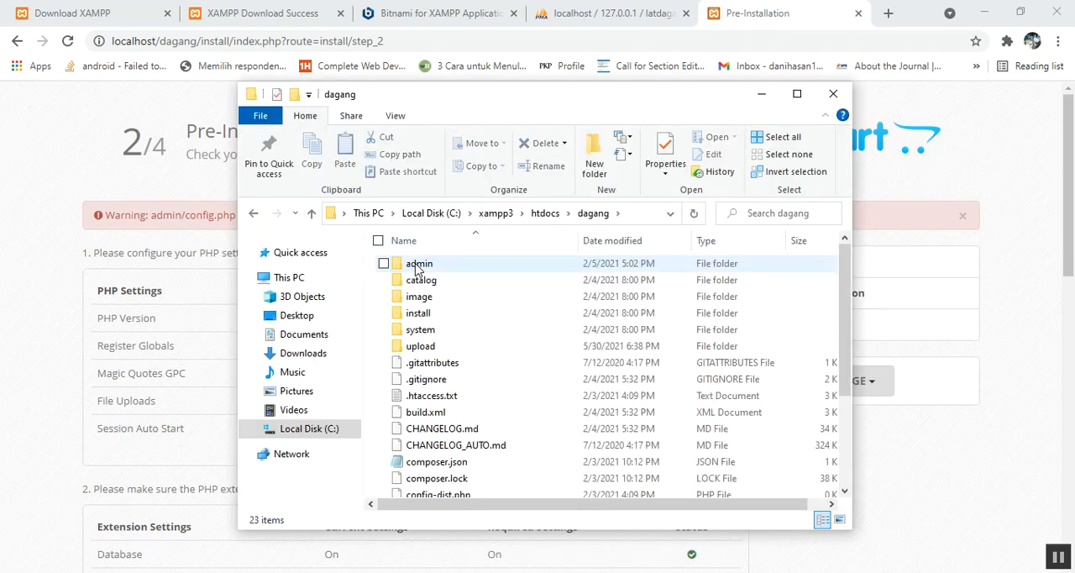
pyautogui.doubleClick(418, 266)
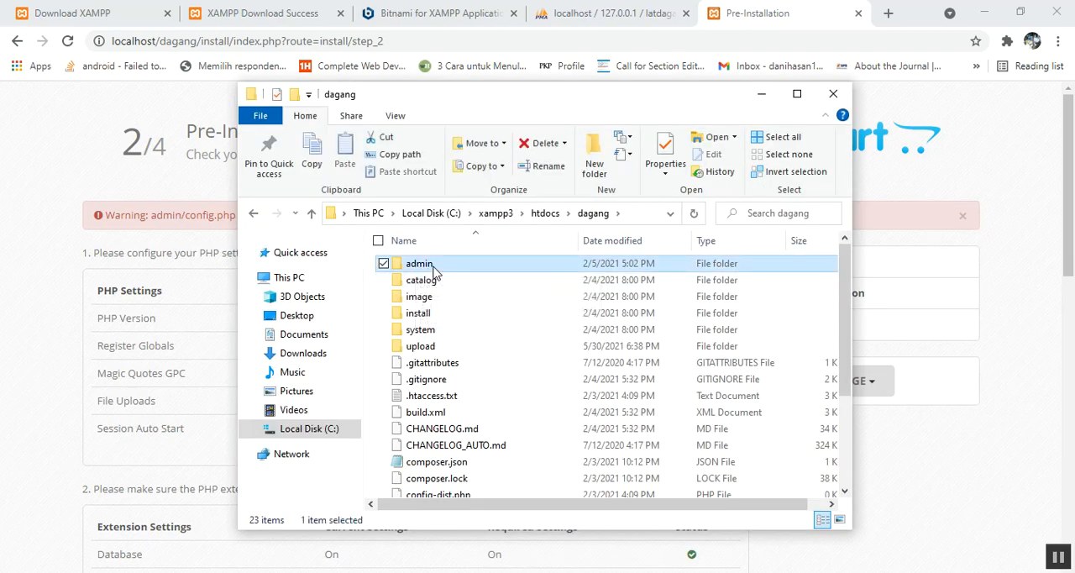
pyautogui.moveTo(443, 99); pyautogui.dragTo(523, 239)
pyautogui.click(532, 470)
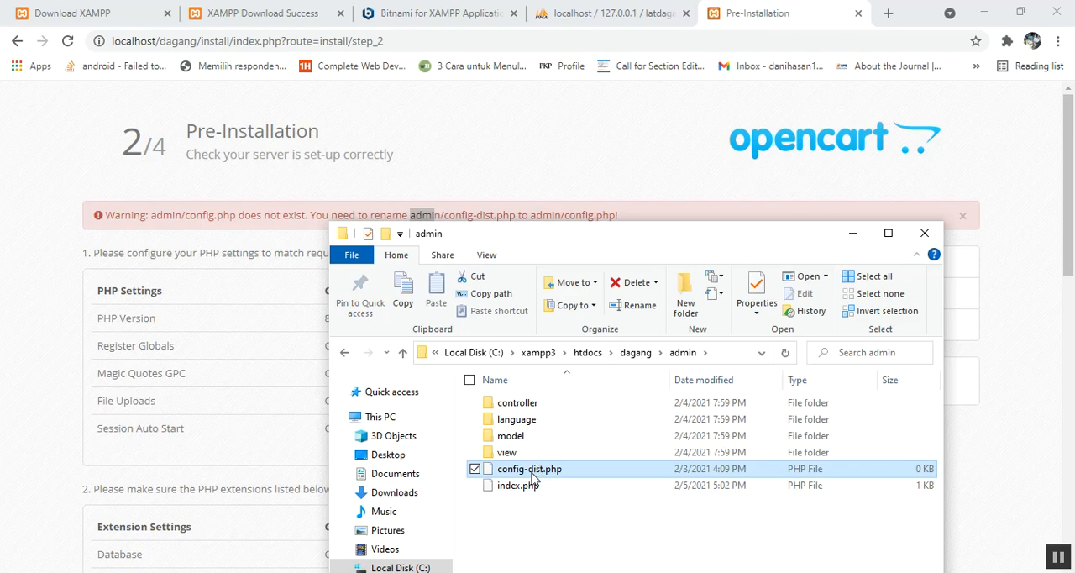
pyautogui.press('F2')
pyautogui.moveTo(546, 469); pyautogui.dragTo(526, 470)
pyautogui.press('BackSpace')
pyautogui.press('Return')
# Step: Reload the Pre-Installation page, review the file and directory statuses, try to continue, and read the resulting warning
pyautogui.click(465, 39)
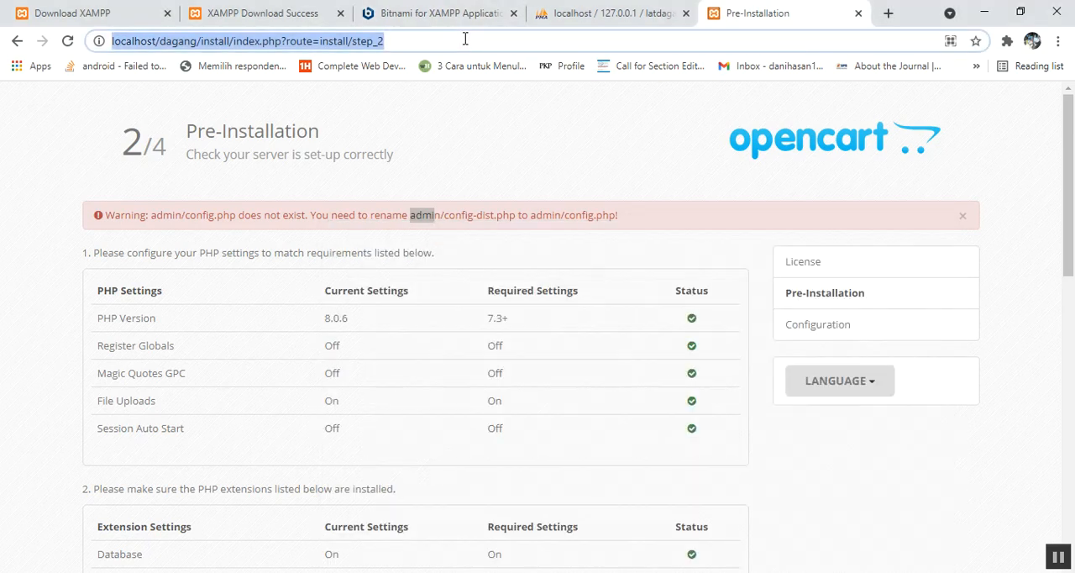
pyautogui.press('Return')
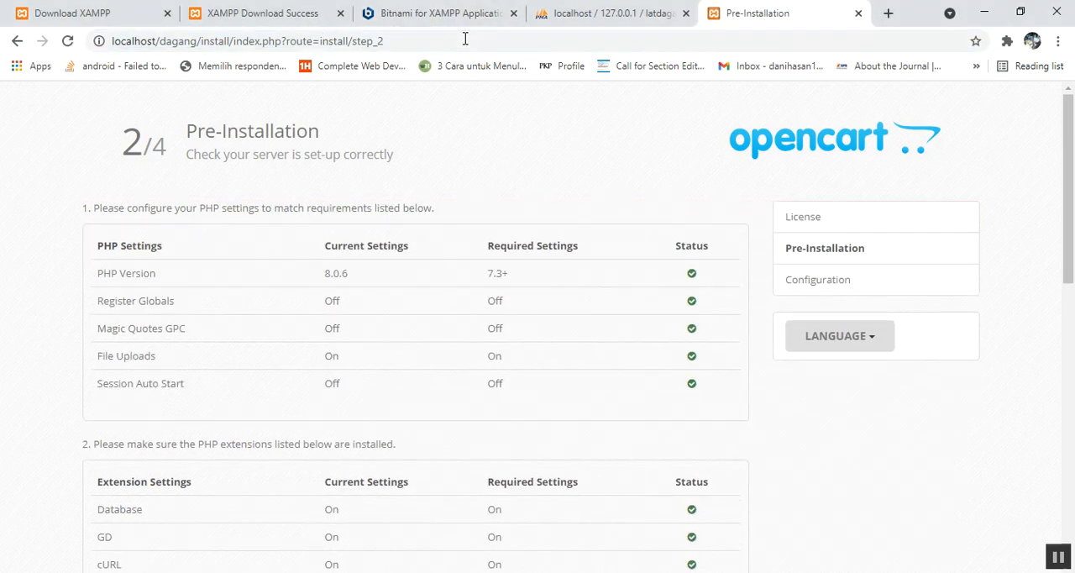
pyautogui.moveTo(1070, 191); pyautogui.dragTo(1072, 337)
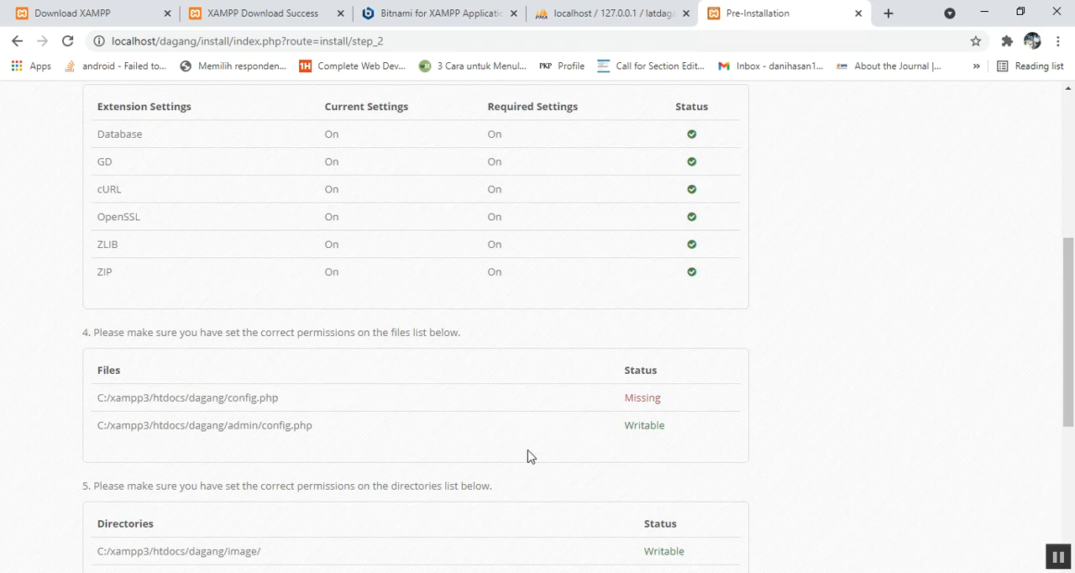
pyautogui.moveTo(1067, 420); pyautogui.dragTo(1072, 521)
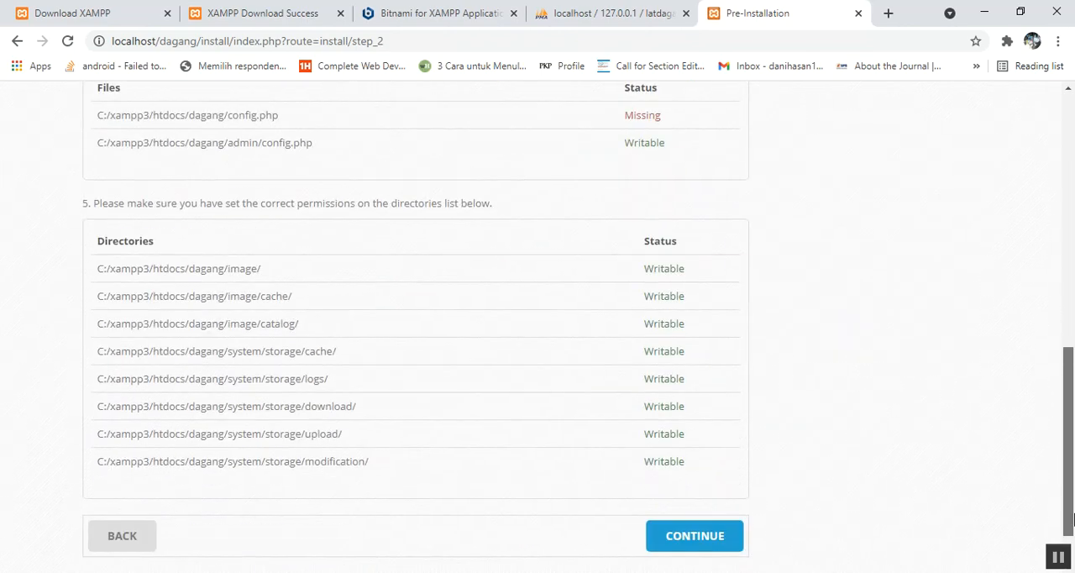
pyautogui.click(723, 536)
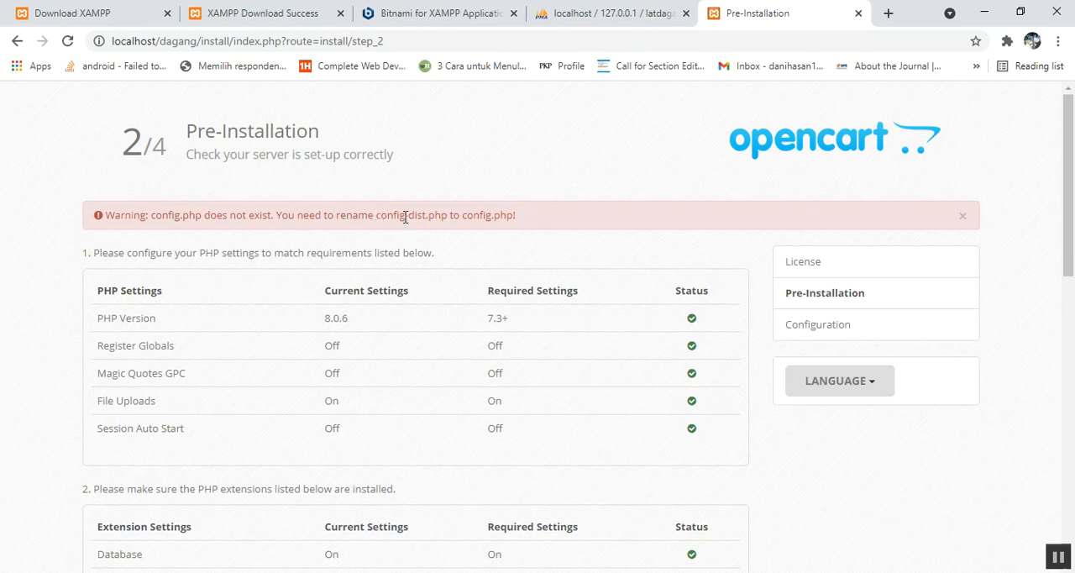
pyautogui.moveTo(412, 216); pyautogui.dragTo(435, 215)
# Step: Return to the dagang folder in a maximized File Explorer window and rename its config-dist.php to config.php
pyautogui.moveTo(597, 572)
pyautogui.click(560, 521)
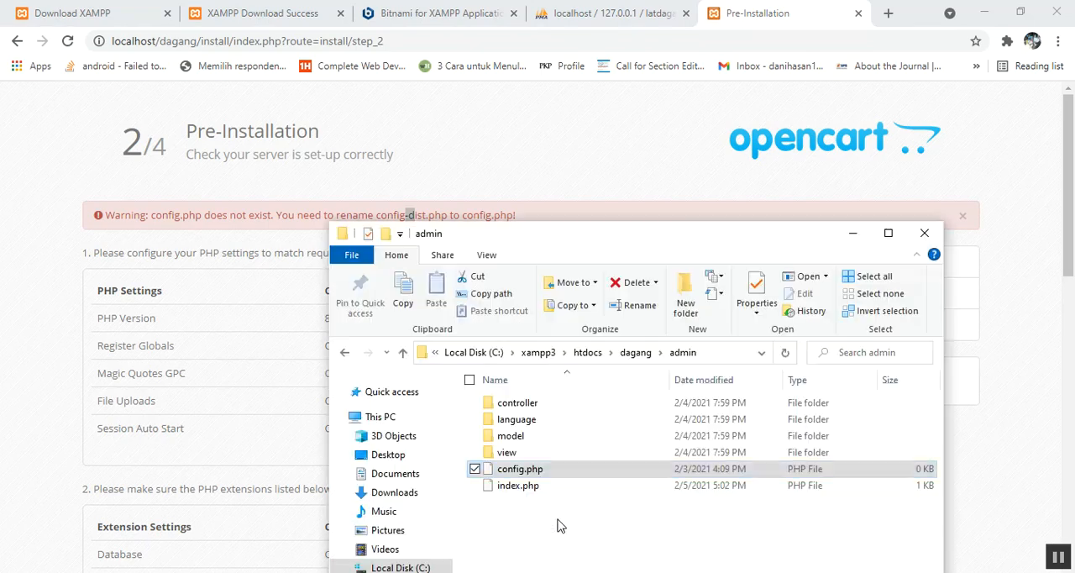
pyautogui.click(636, 353)
pyautogui.click(888, 232)
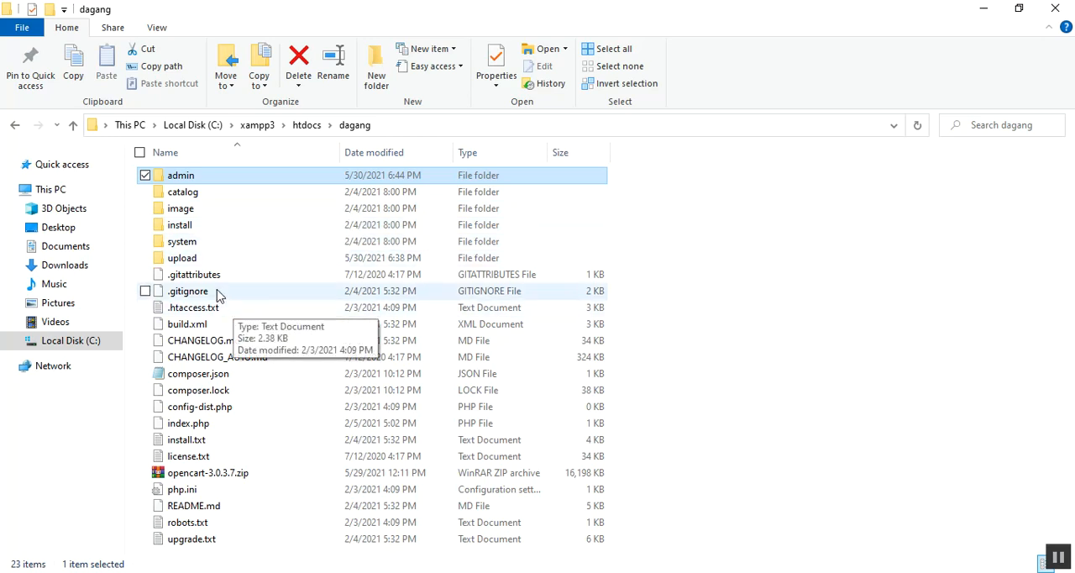
pyautogui.click(211, 410)
pyautogui.click(211, 410)
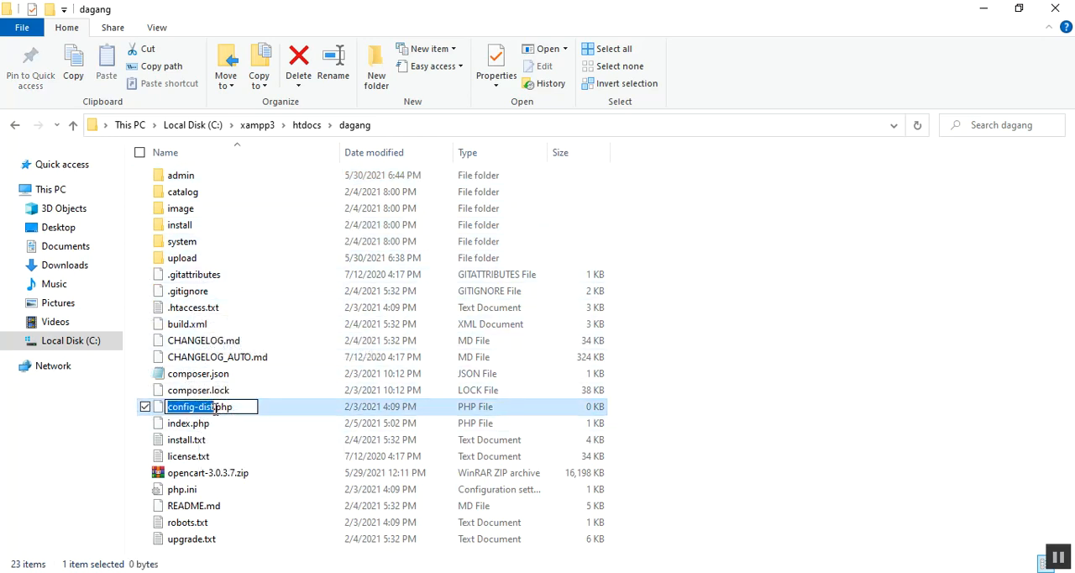
pyautogui.press('Right')
pyautogui.press('BackSpace')
pyautogui.press('BackSpace')
pyautogui.press('BackSpace')
pyautogui.press('BackSpace')
pyautogui.press('BackSpace')
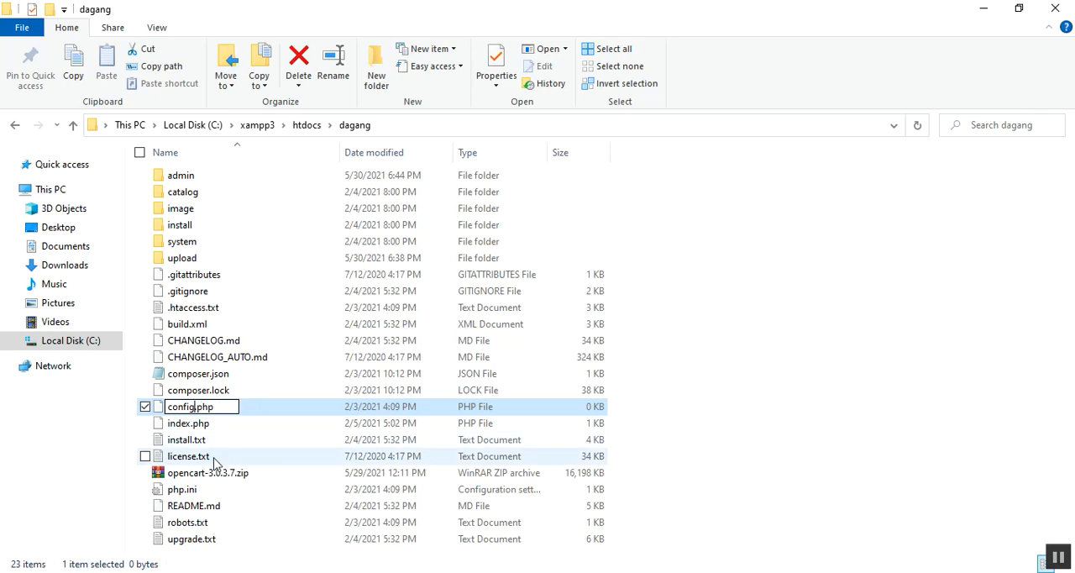
pyautogui.press('Return')
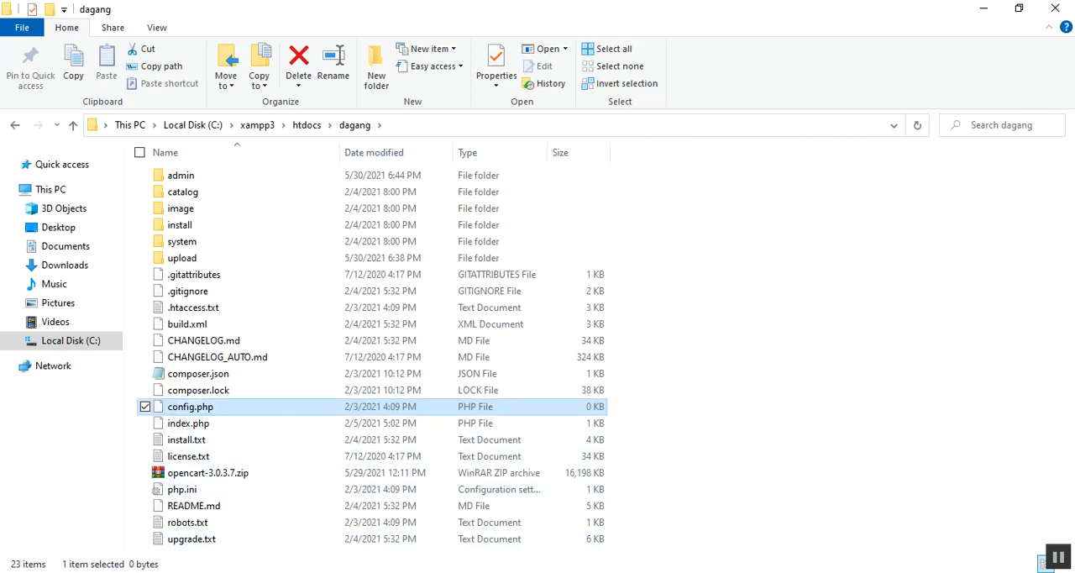
# Step: Switch back to the browser and reload the Pre-Installation page, resubmitting the form to proceed to Configuration
pyautogui.hotkey('alt', 'Tab')
pyautogui.click(412, 41)
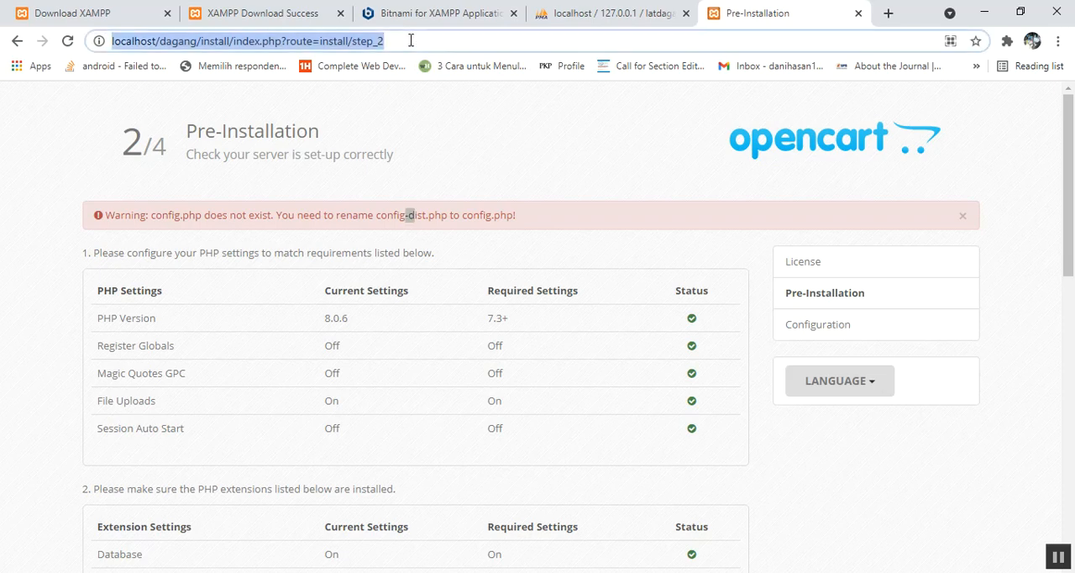
pyautogui.click(67, 40)
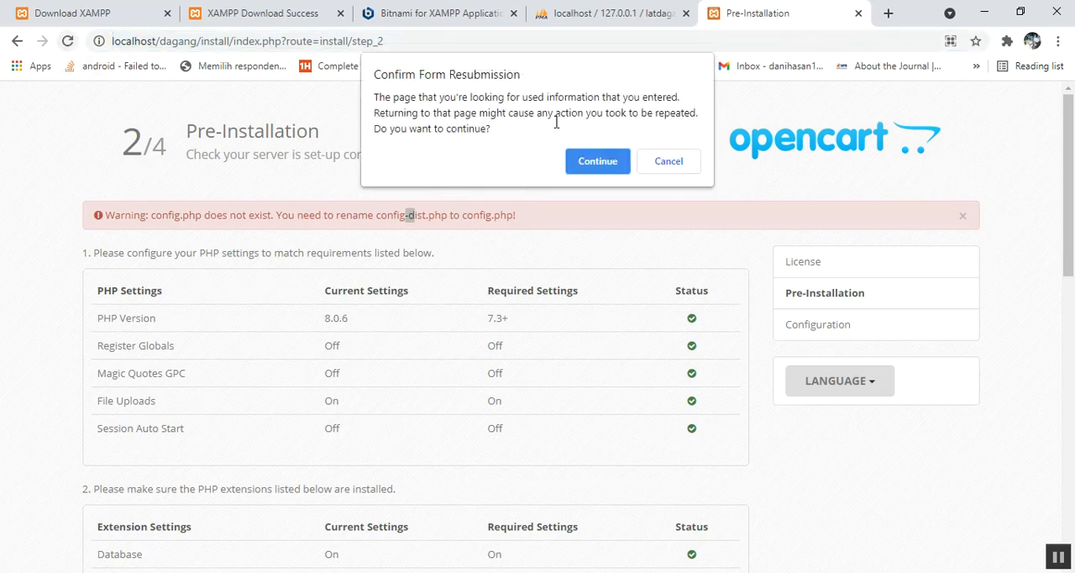
pyautogui.click(596, 161)
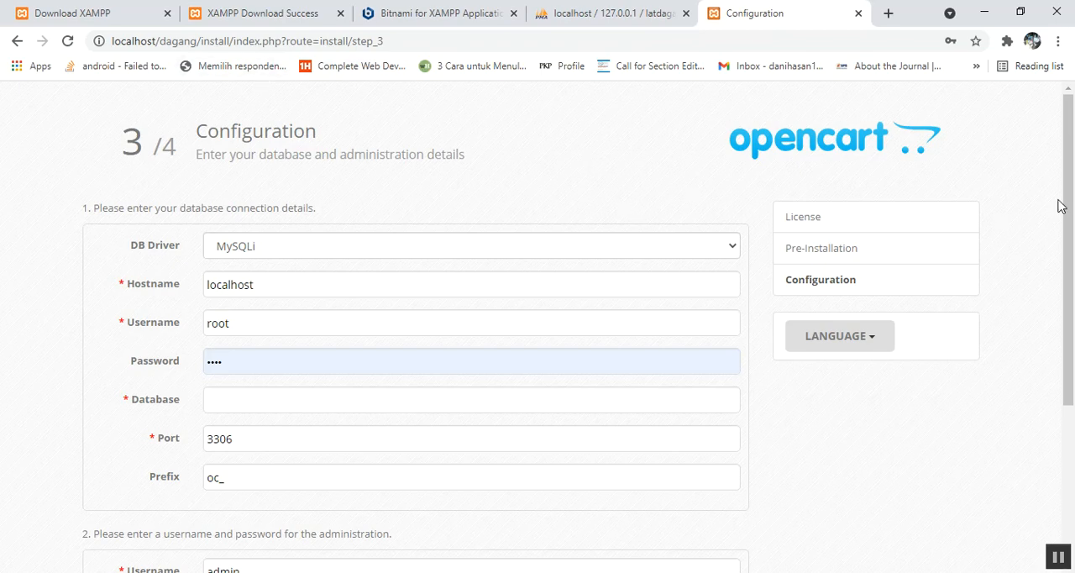
# Step: Check the hostname and username in the database connection details and clear the prefilled database password
pyautogui.moveTo(1070, 196); pyautogui.dragTo(1072, 205)
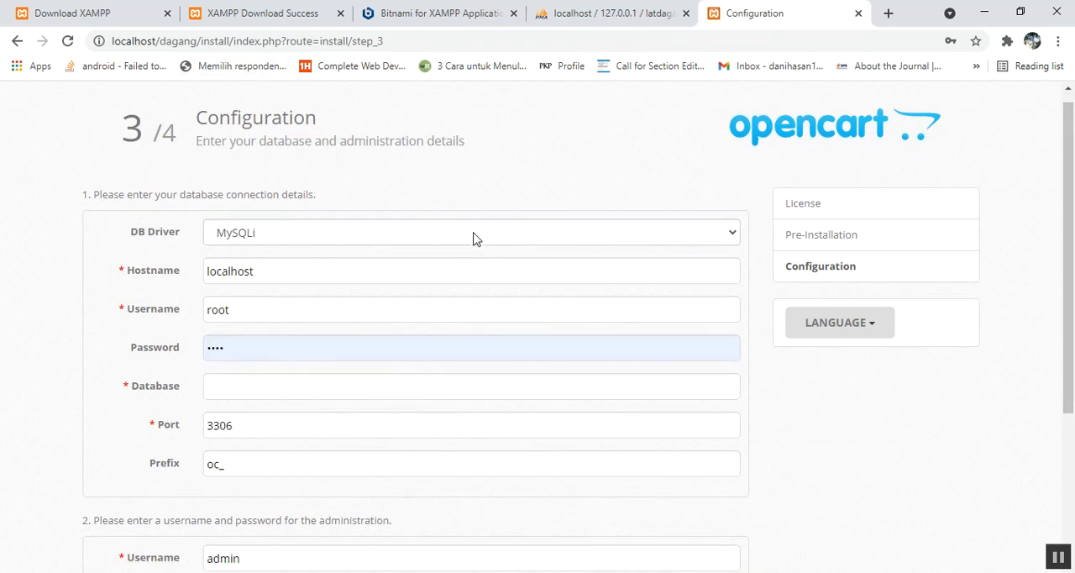
pyautogui.click(288, 275)
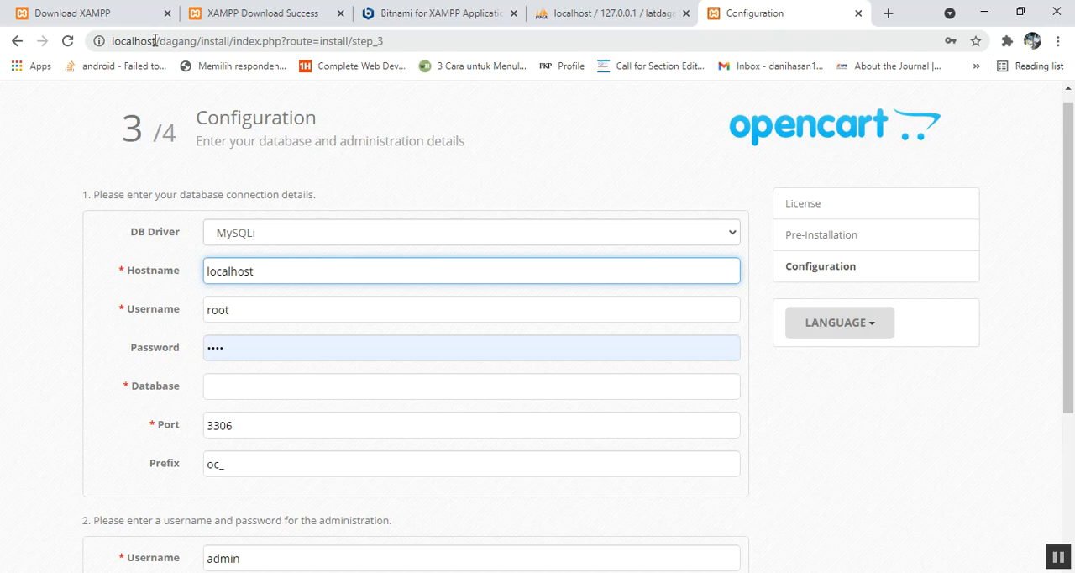
pyautogui.moveTo(156, 40); pyautogui.dragTo(114, 28)
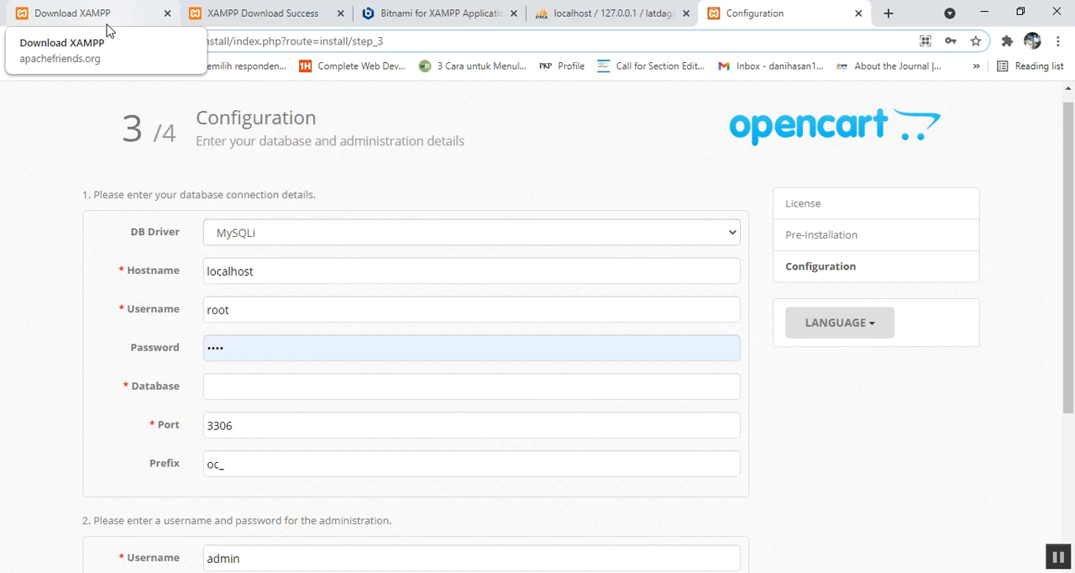
pyautogui.moveTo(233, 309); pyautogui.dragTo(219, 309)
pyautogui.press('Tab')
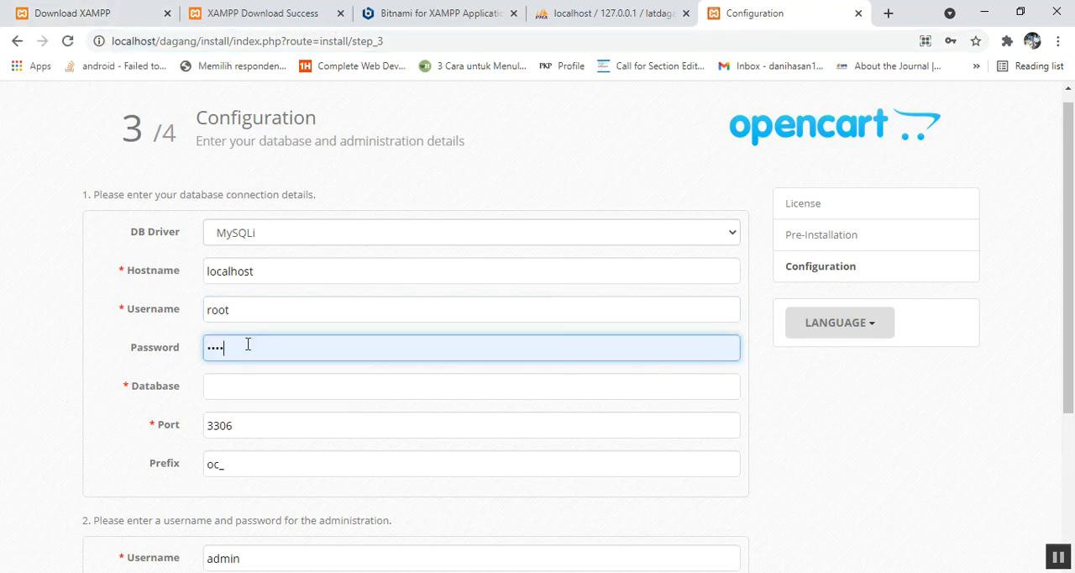
pyautogui.click(248, 345)
pyautogui.moveTo(248, 345); pyautogui.dragTo(167, 334)
pyautogui.press('BackSpace')
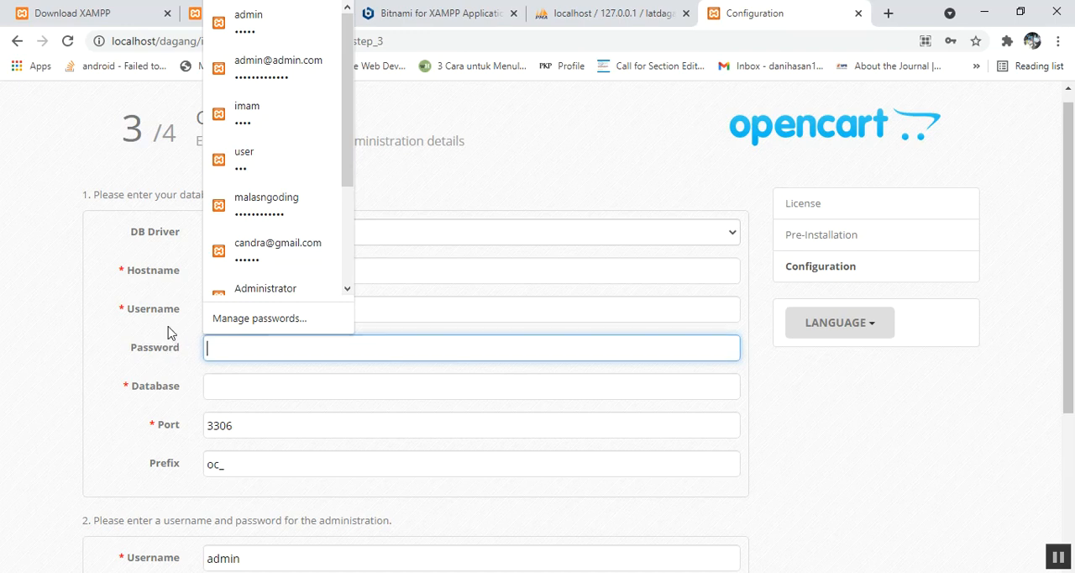
# Step: Check the database name in phpMyAdmin and enter latdagang as the Database in the installer's connection details
pyautogui.click(233, 379)
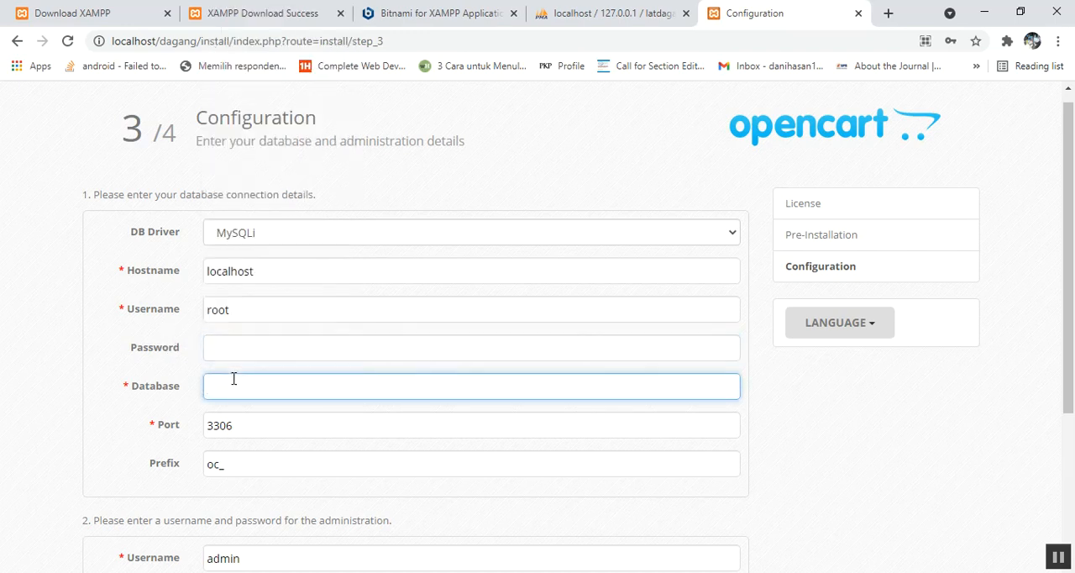
pyautogui.click(636, 8)
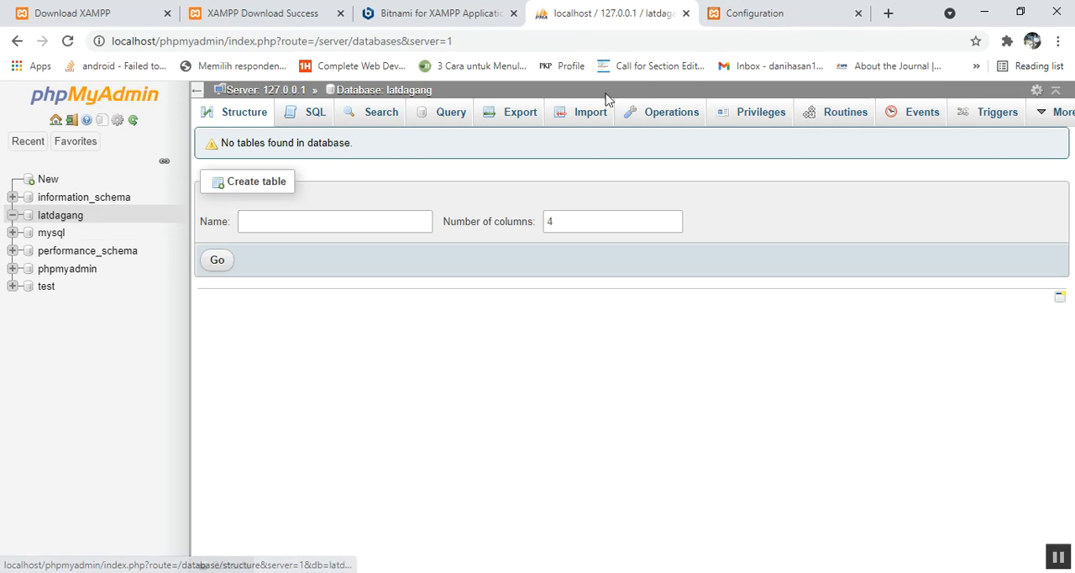
pyautogui.click(755, 13)
pyautogui.write('latdagang')
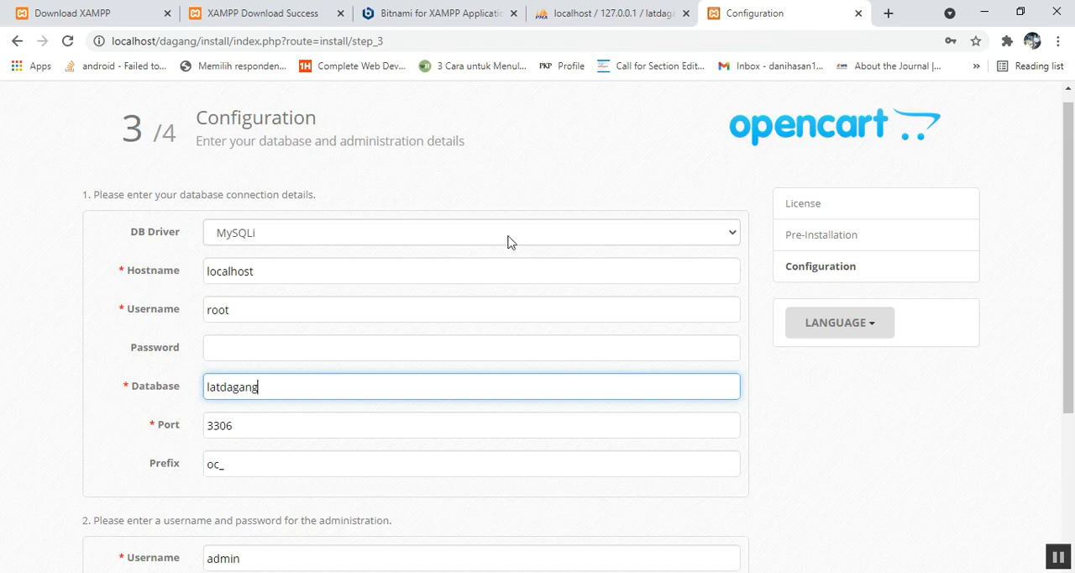
# Step: Keep admin as the administration username and enter the administrator's password
pyautogui.moveTo(1071, 164); pyautogui.dragTo(1072, 308)
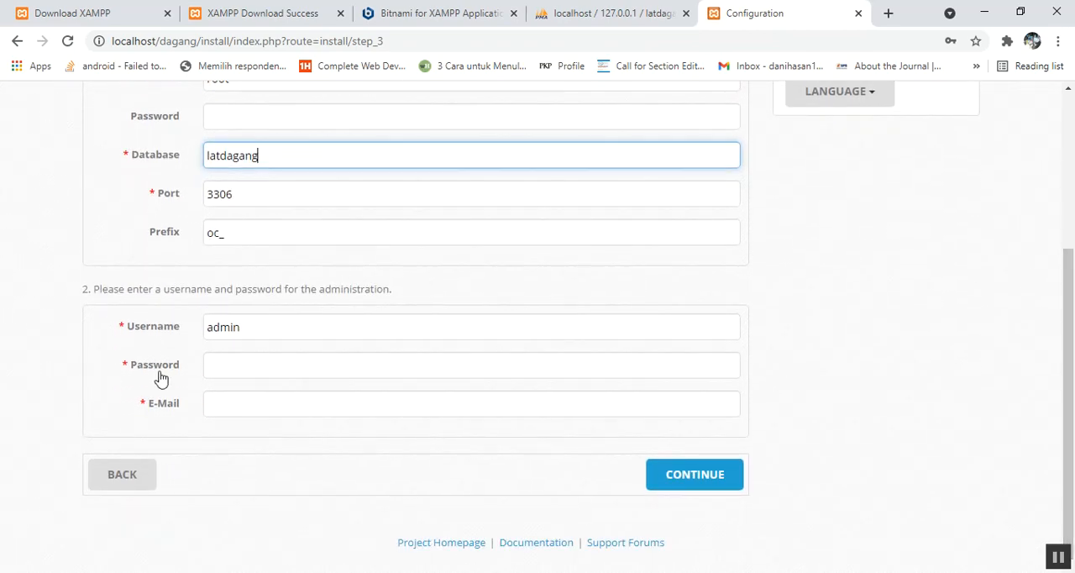
pyautogui.click(229, 364)
pyautogui.click(255, 334)
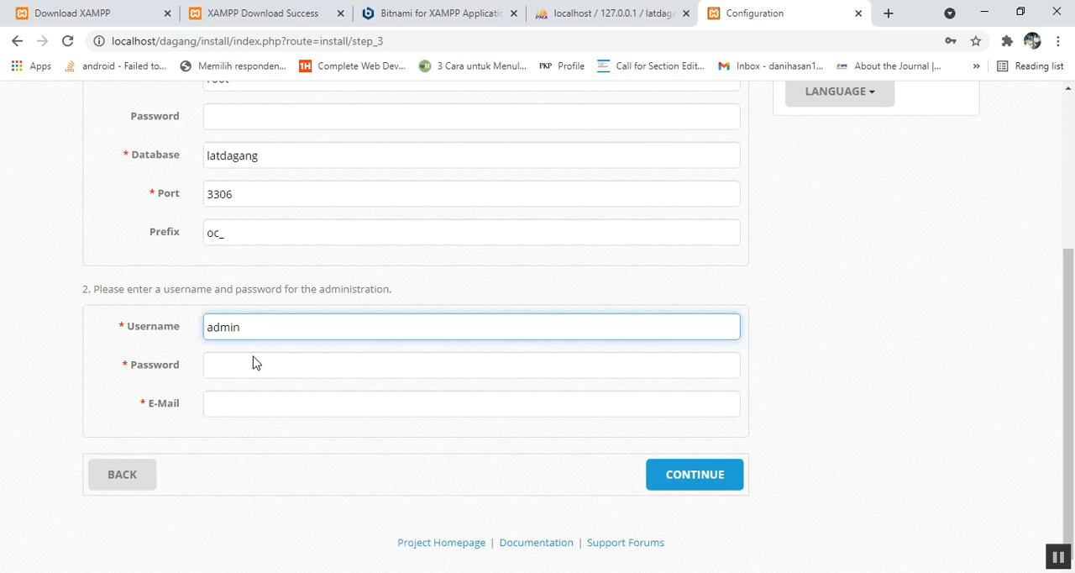
pyautogui.click(254, 367)
pyautogui.write('12345')
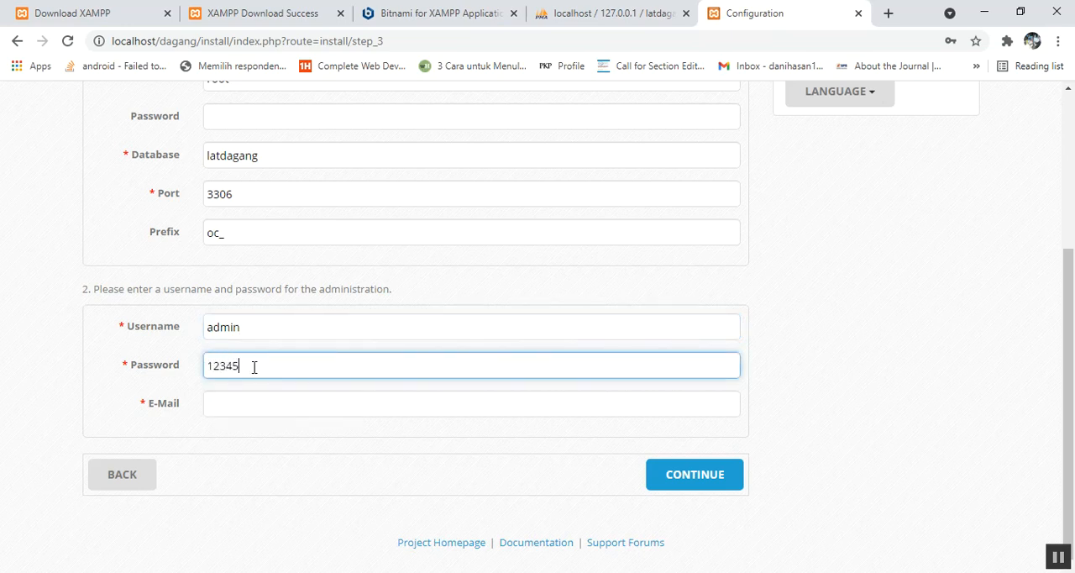
# Step: Enter the administrator's e-mail address and continue to run the installation
pyautogui.click(248, 400)
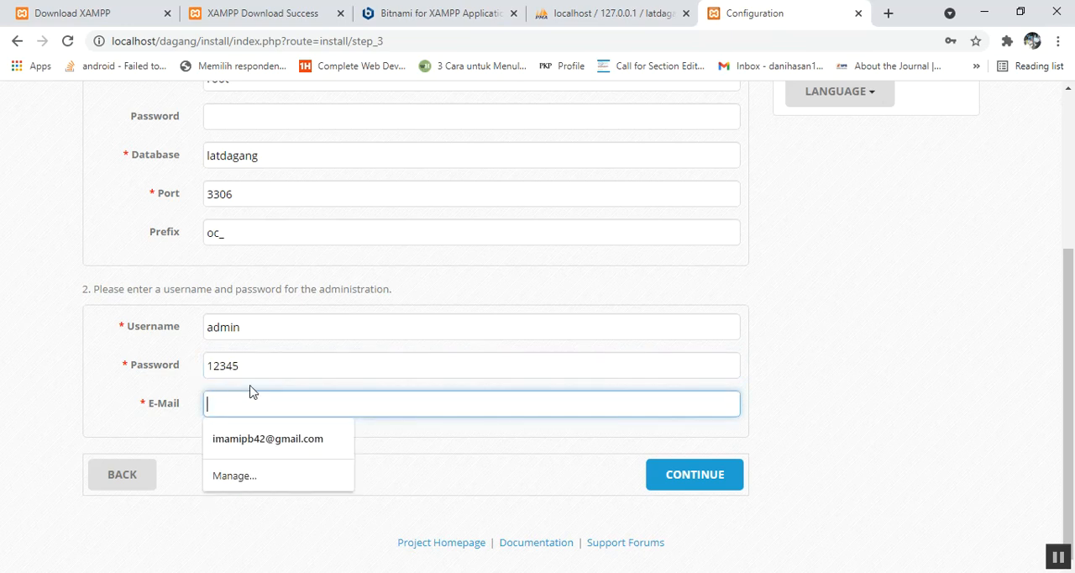
pyautogui.write('i')
pyautogui.press('BackSpace')
pyautogui.write('t')
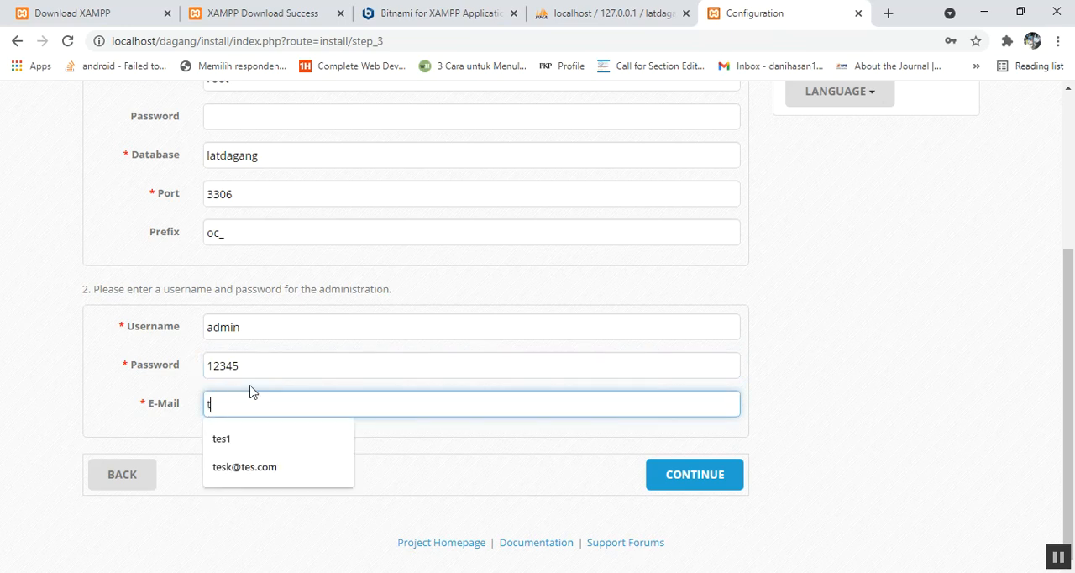
pyautogui.write('es@tes.com')
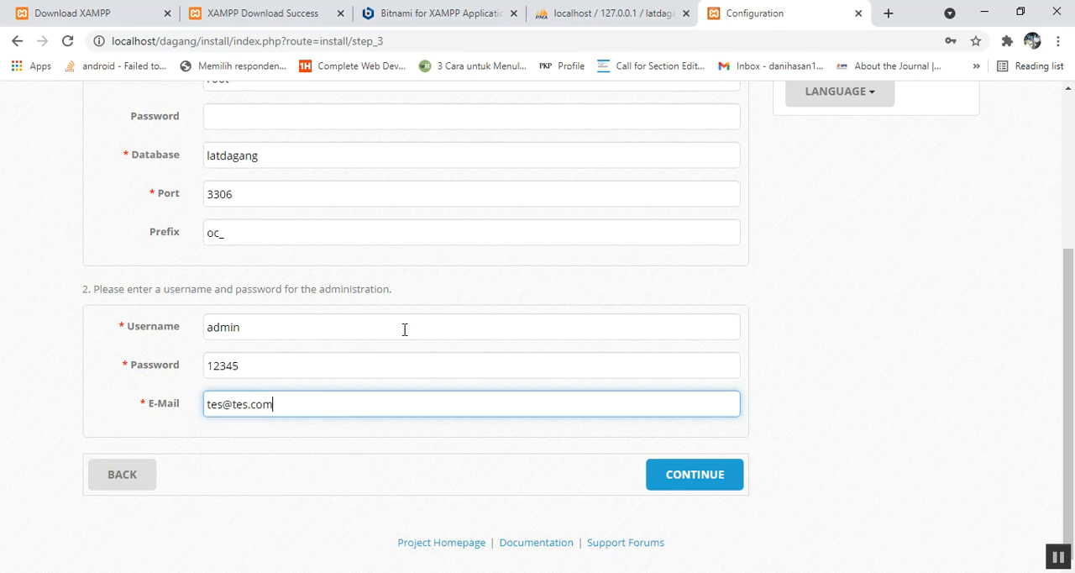
pyautogui.click(704, 477)
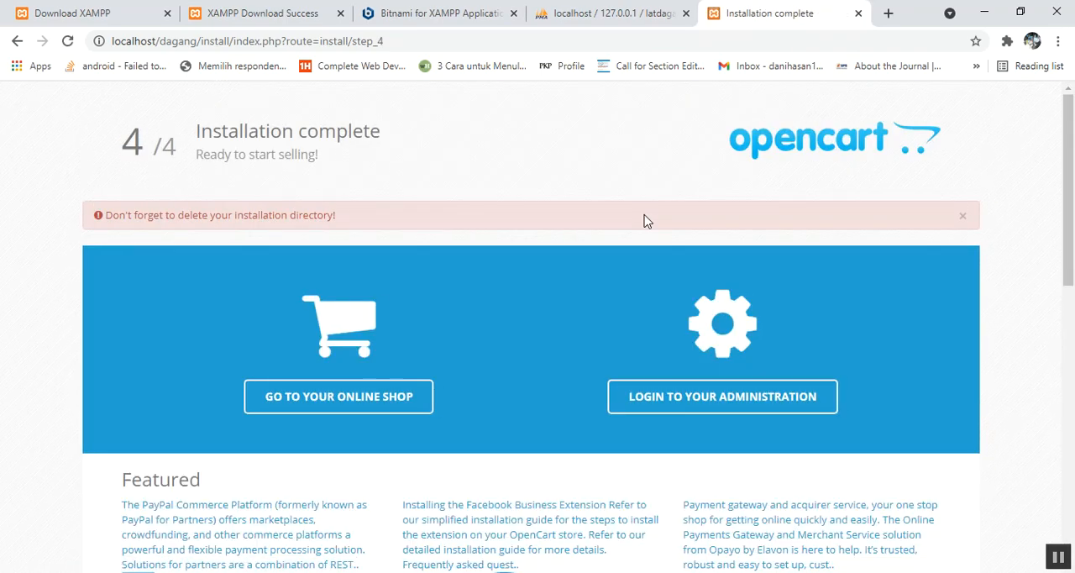
# Step: Switch to File Explorer and delete the install folder from the dagang directory in C:\xampp3\htdocs
pyautogui.moveTo(105, 216); pyautogui.dragTo(342, 218)
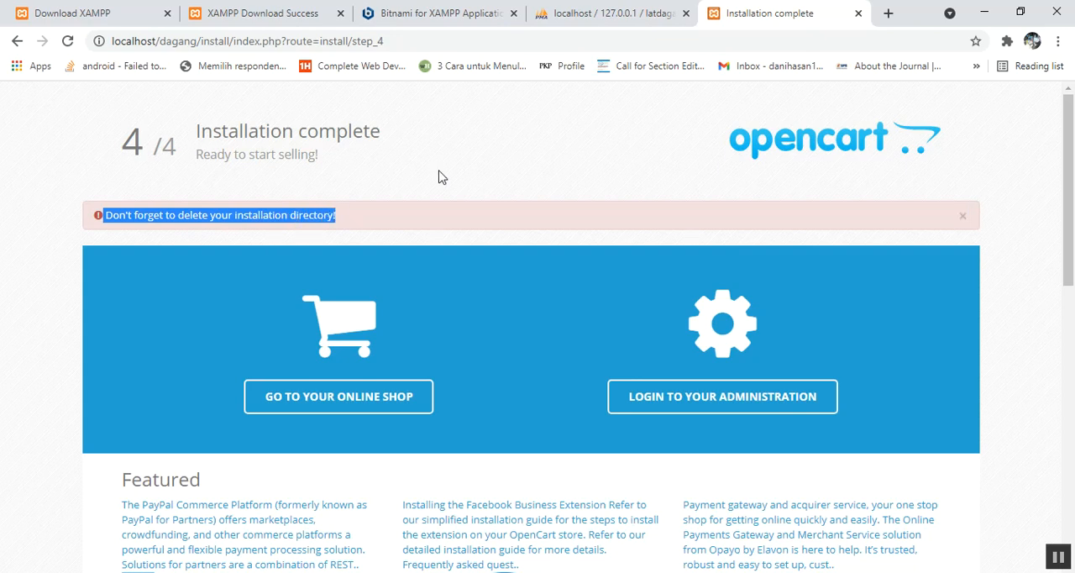
pyautogui.click(597, 572)
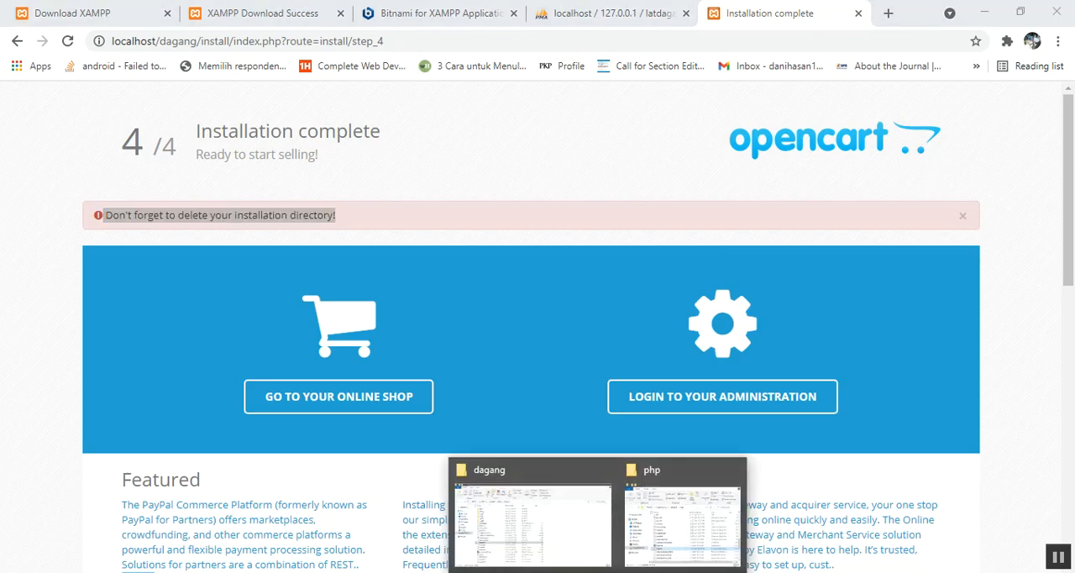
pyautogui.click(526, 507)
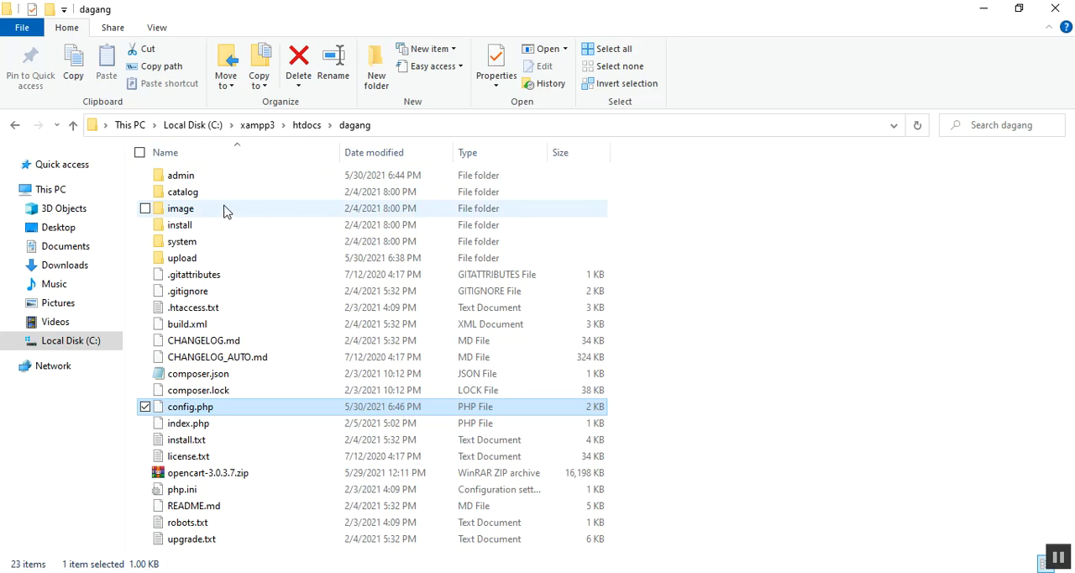
pyautogui.click(187, 232)
pyautogui.rightClick(187, 232)
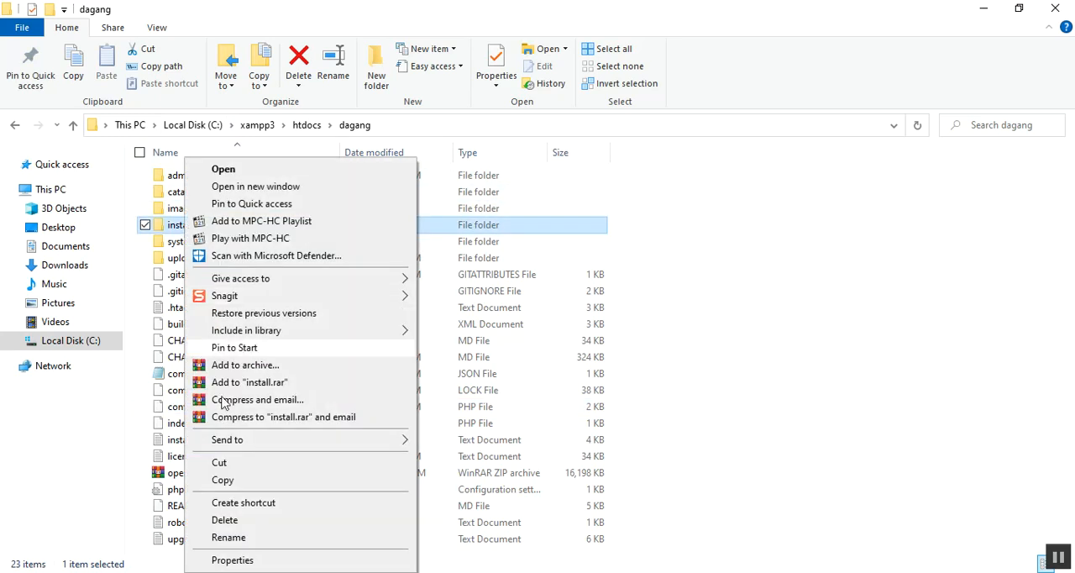
pyautogui.click(237, 520)
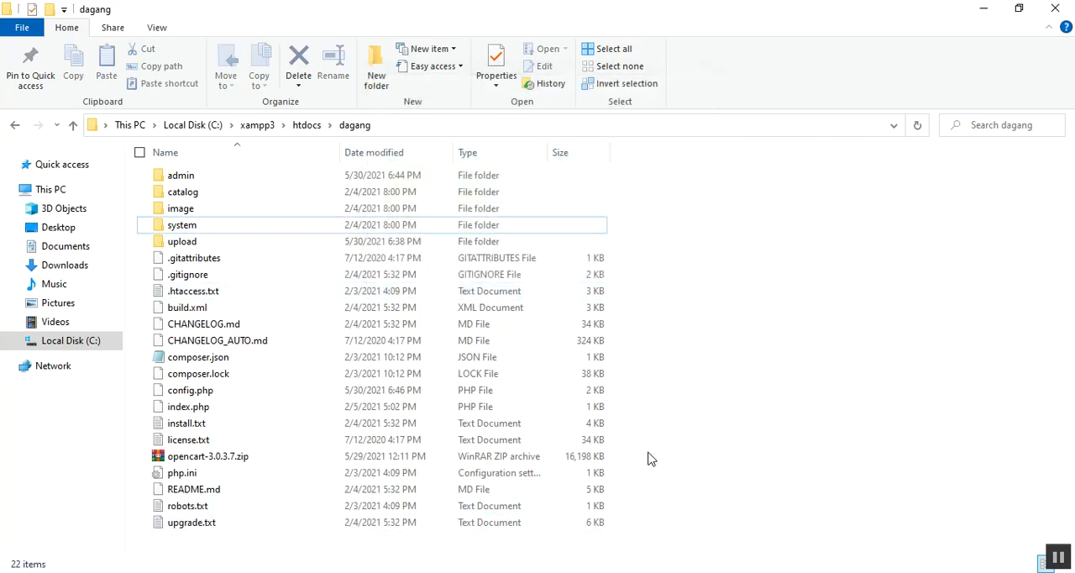
# Step: Return to the browser, open the new online shop from the installation page and look over its home page
pyautogui.hotkey('alt', 'Tab')
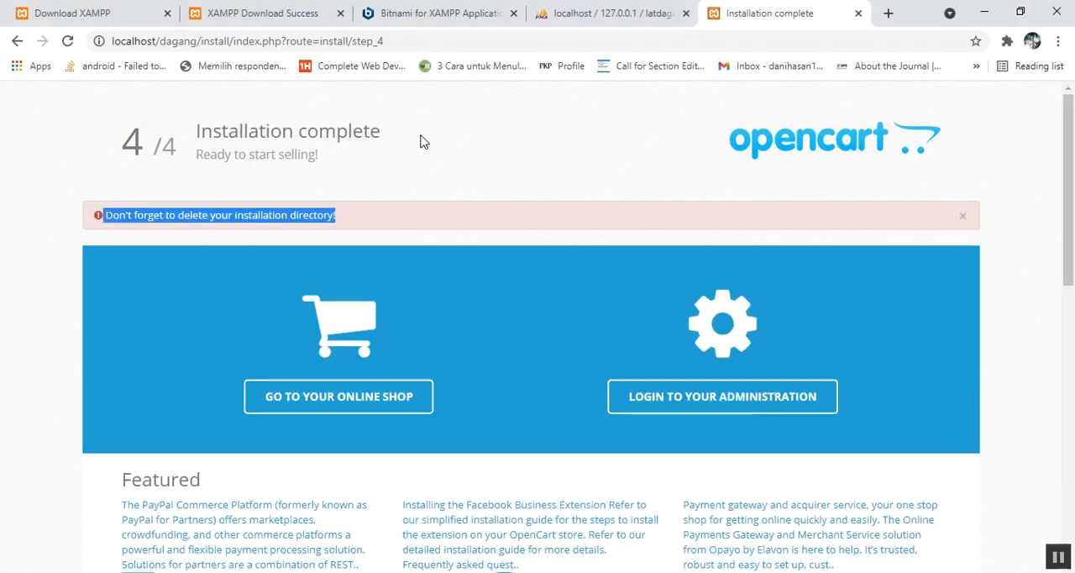
pyautogui.click(363, 408)
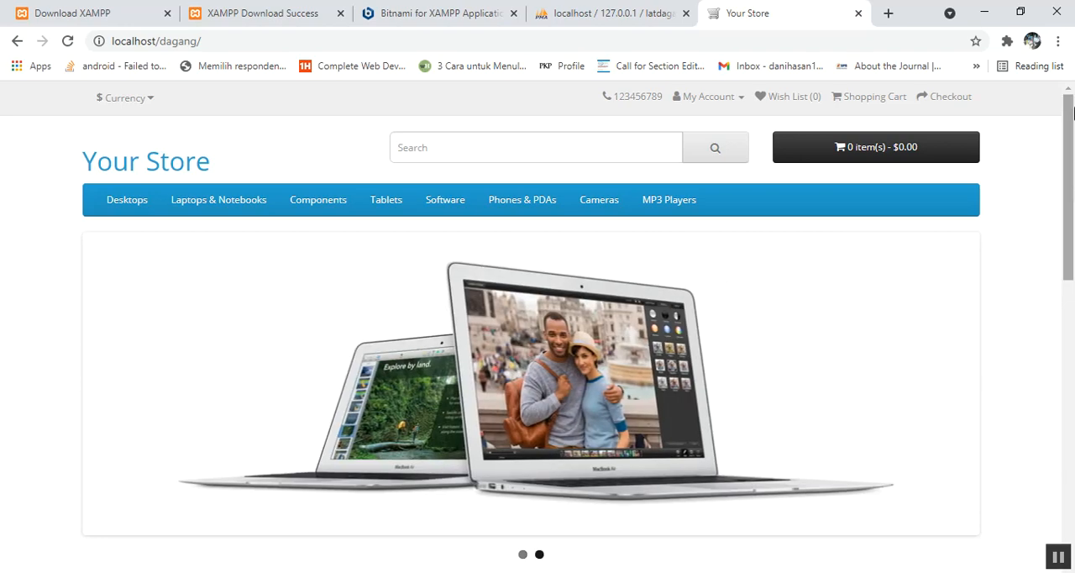
pyautogui.moveTo(1074, 159); pyautogui.dragTo(1043, 220)
pyautogui.scroll(2, 1040, 208)
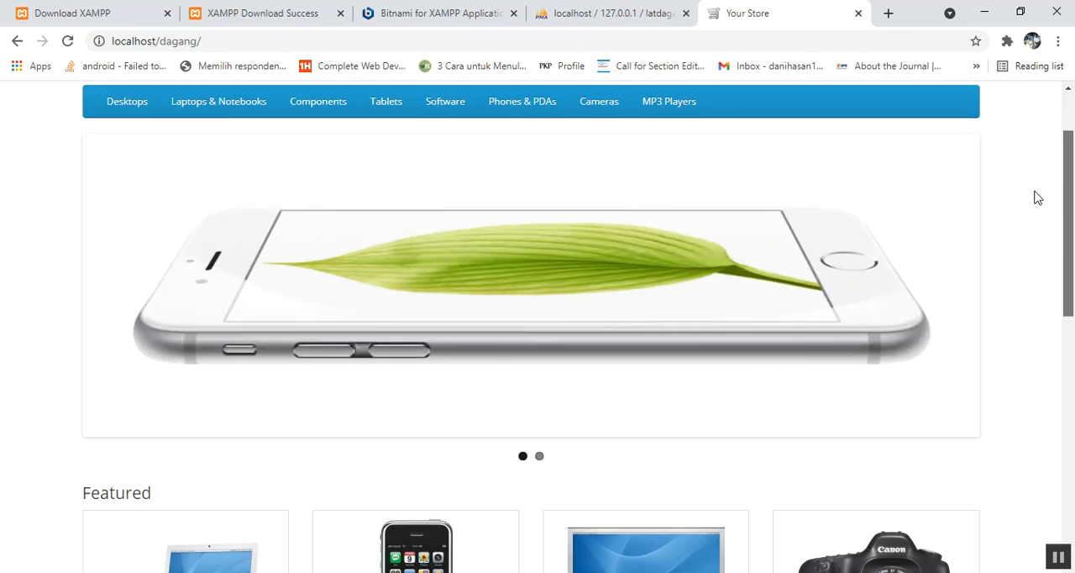
pyautogui.moveTo(1039, 197); pyautogui.dragTo(1047, 137)
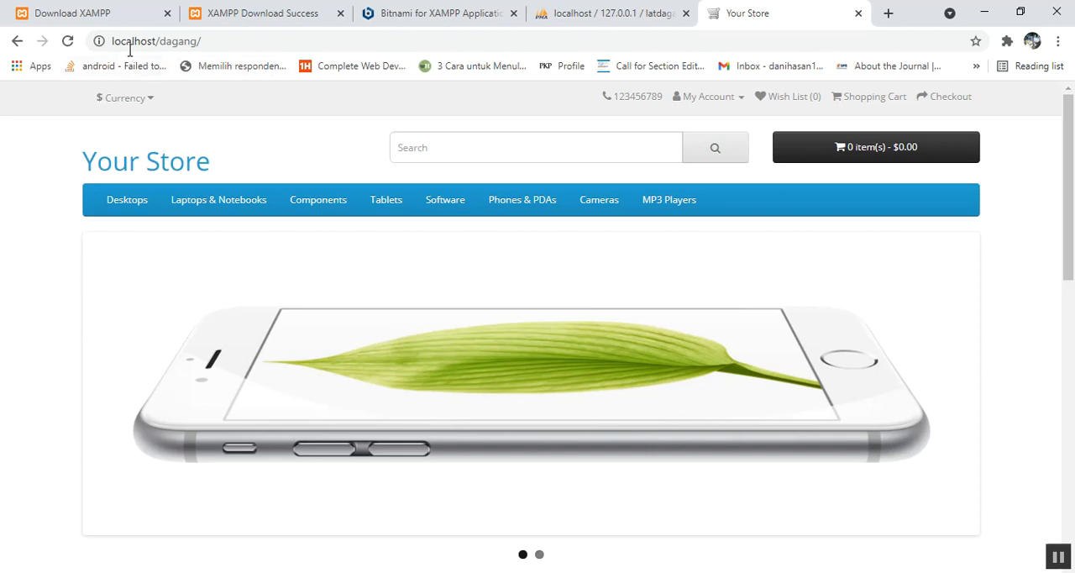
# Step: Open the shop's administration login page at localhost/dagang/admin
pyautogui.click(160, 42)
pyautogui.moveTo(159, 42); pyautogui.dragTo(202, 43)
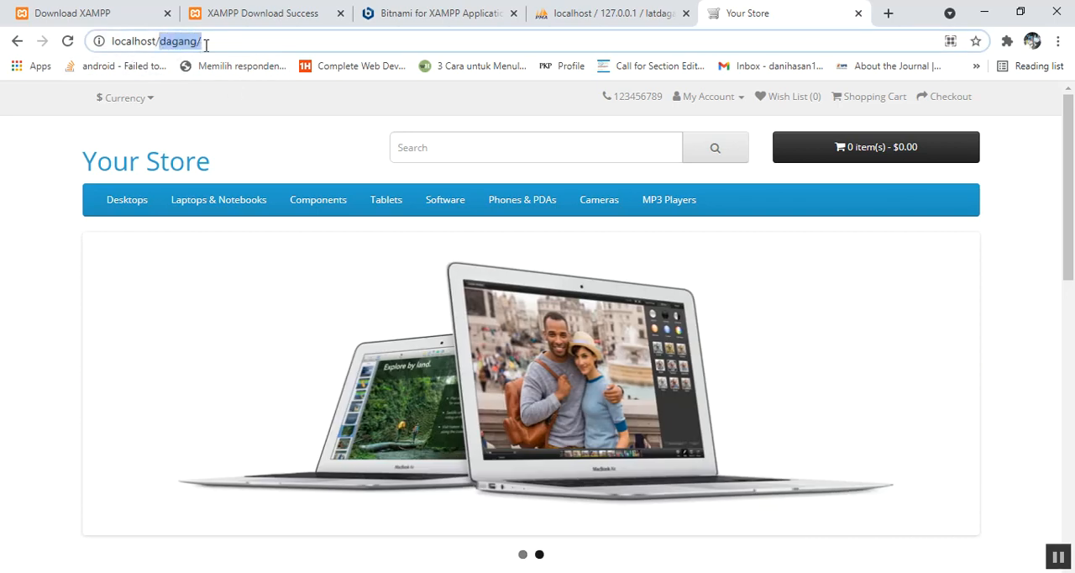
pyautogui.click(206, 45)
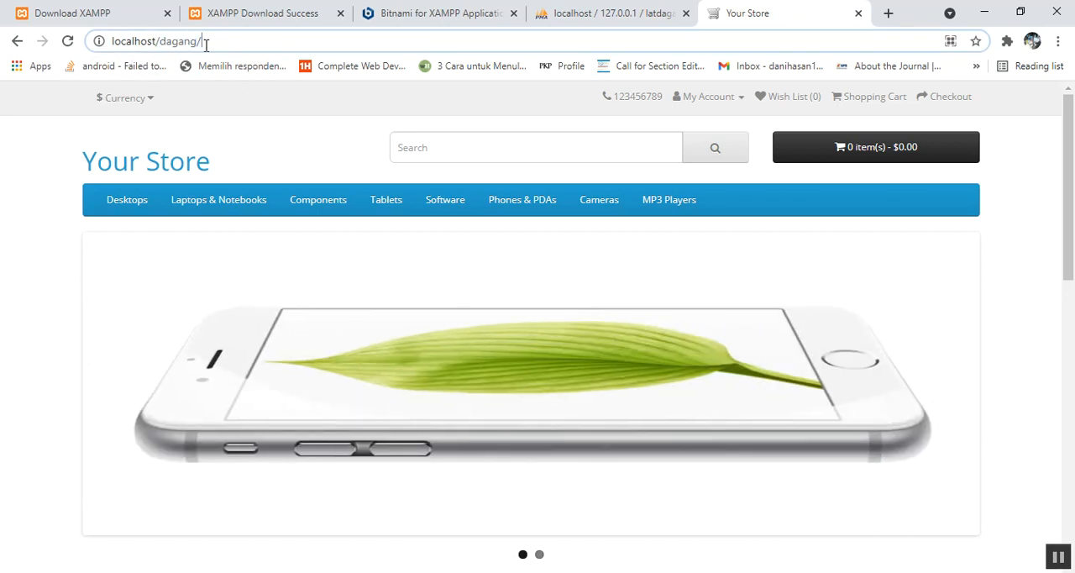
pyautogui.write('admin')
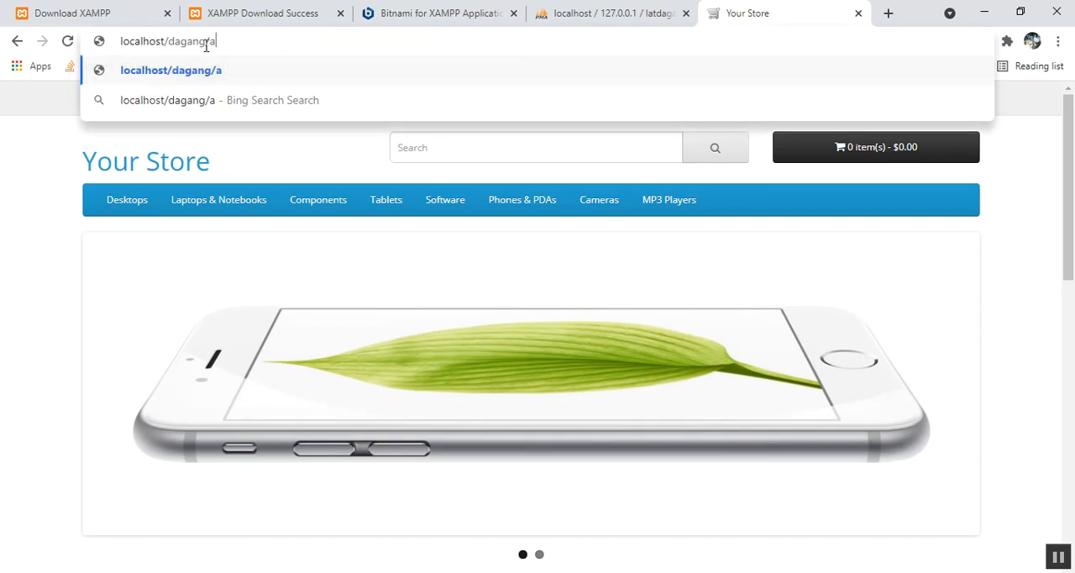
pyautogui.press('Return')
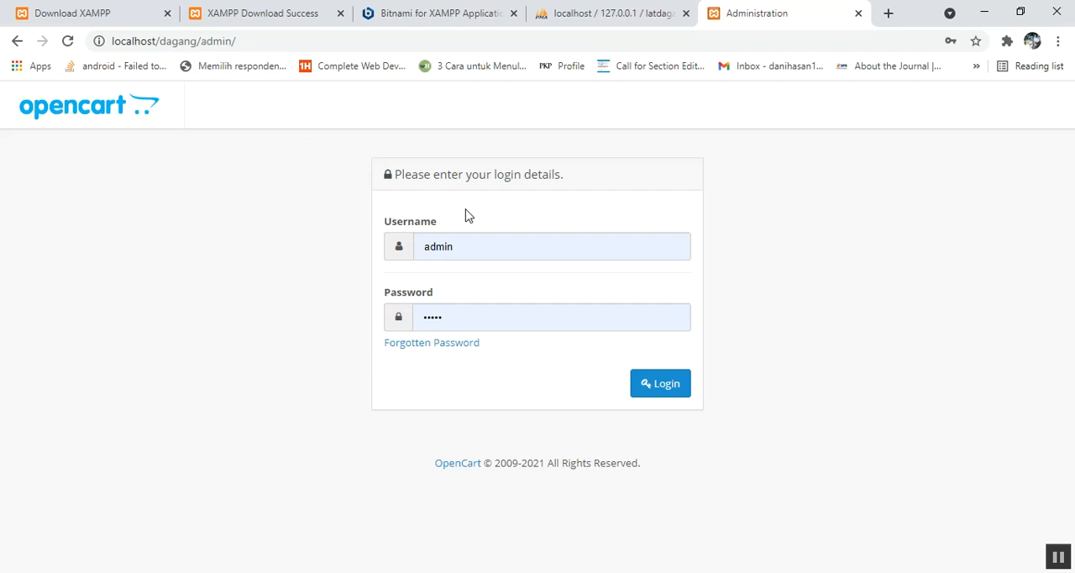
# Step: Log in to the administration with the username admin and the administrator's password
pyautogui.click(466, 247)
pyautogui.moveTo(466, 247); pyautogui.dragTo(408, 252)
pyautogui.click(337, 267)
pyautogui.moveTo(452, 311); pyautogui.dragTo(379, 300)
pyautogui.write('•')
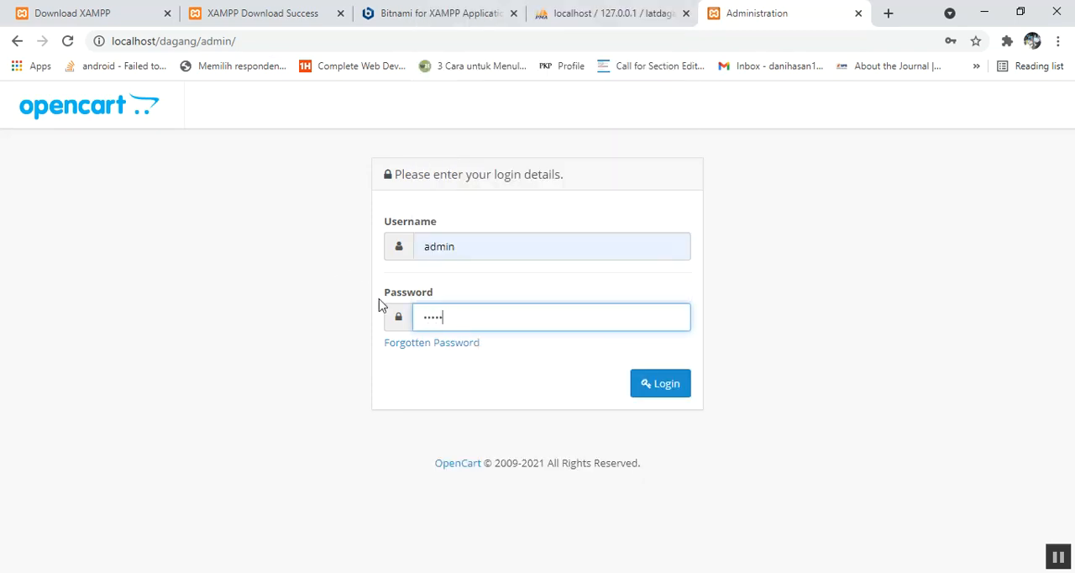
pyautogui.click(661, 386)
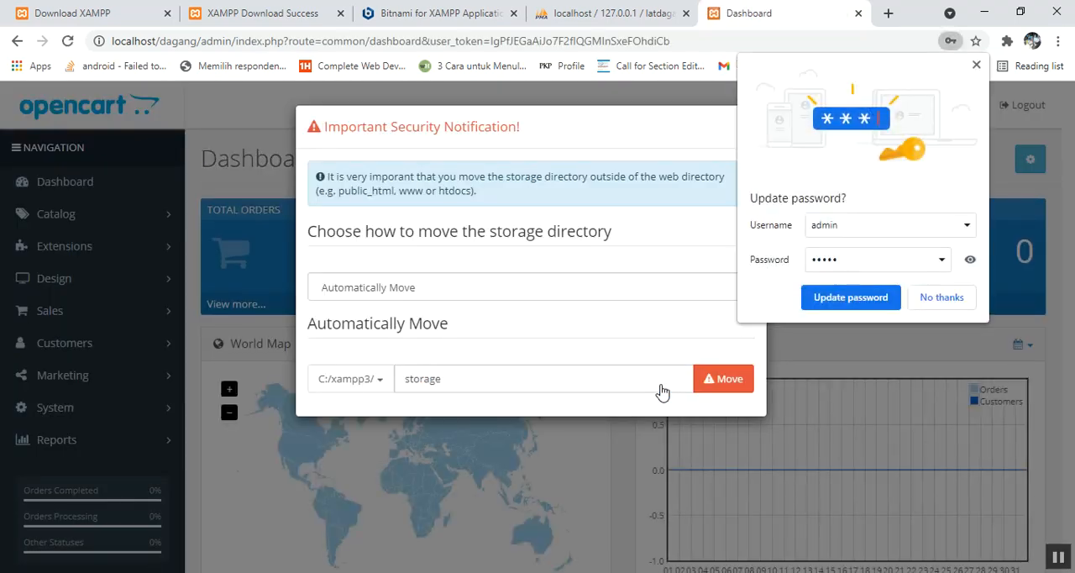
# Step: Decline the browser's password update, automatically move the storage directory to C:/xampp3/storage and close the security notification
pyautogui.click(882, 297)
pyautogui.click(667, 253)
pyautogui.click(938, 296)
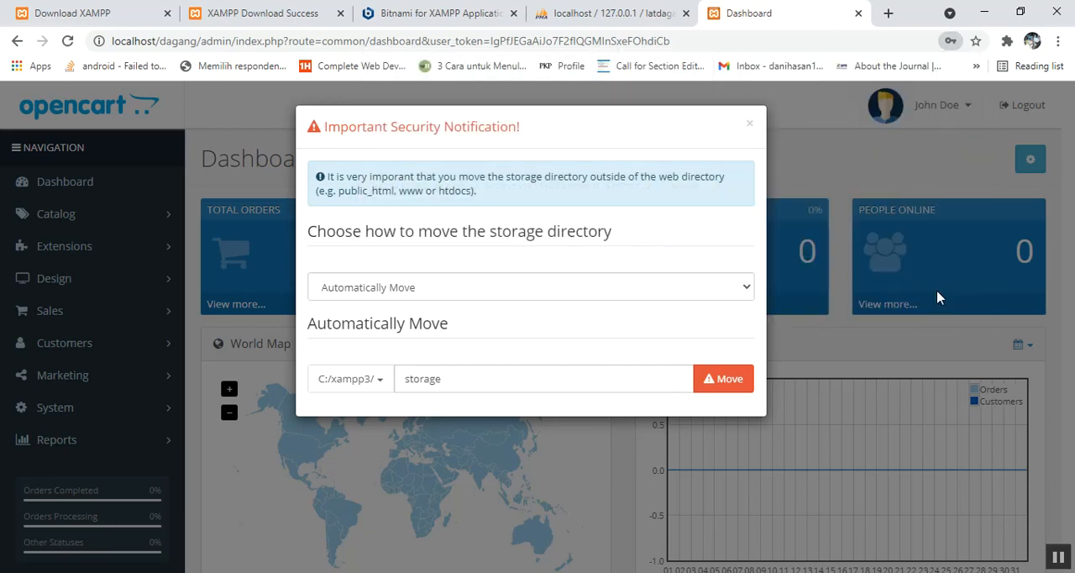
pyautogui.click(719, 382)
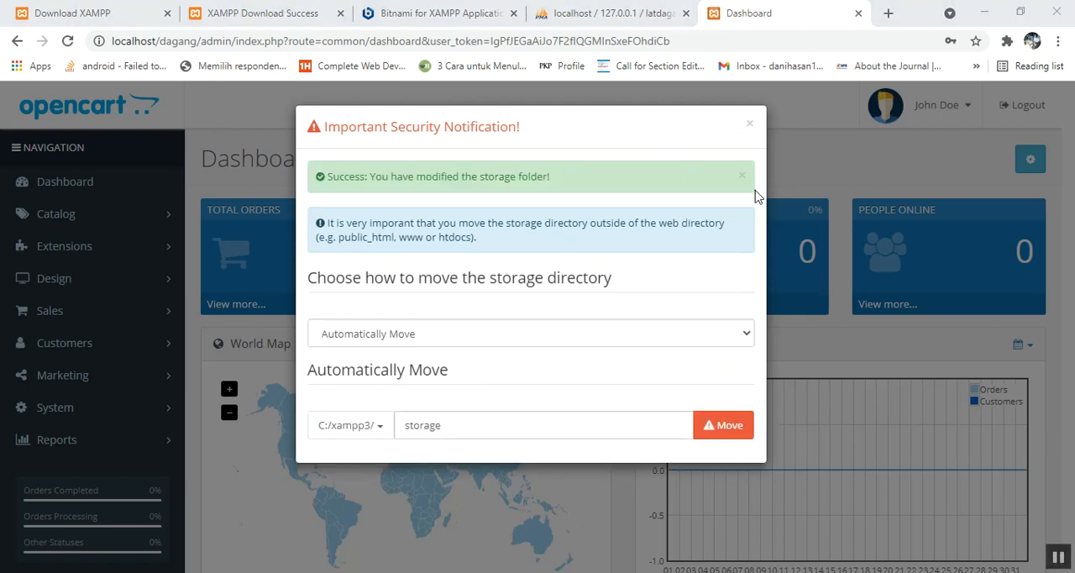
pyautogui.click(750, 124)
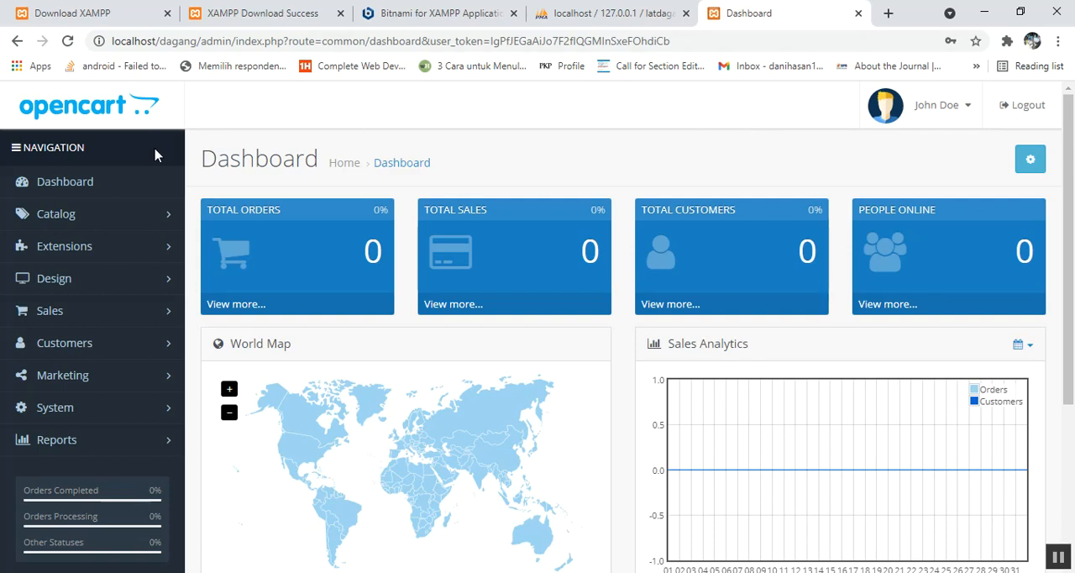
# Step: Examine the Catalog, Design and Sales entries of the administration navigation and look over the dashboard
pyautogui.click(138, 216)
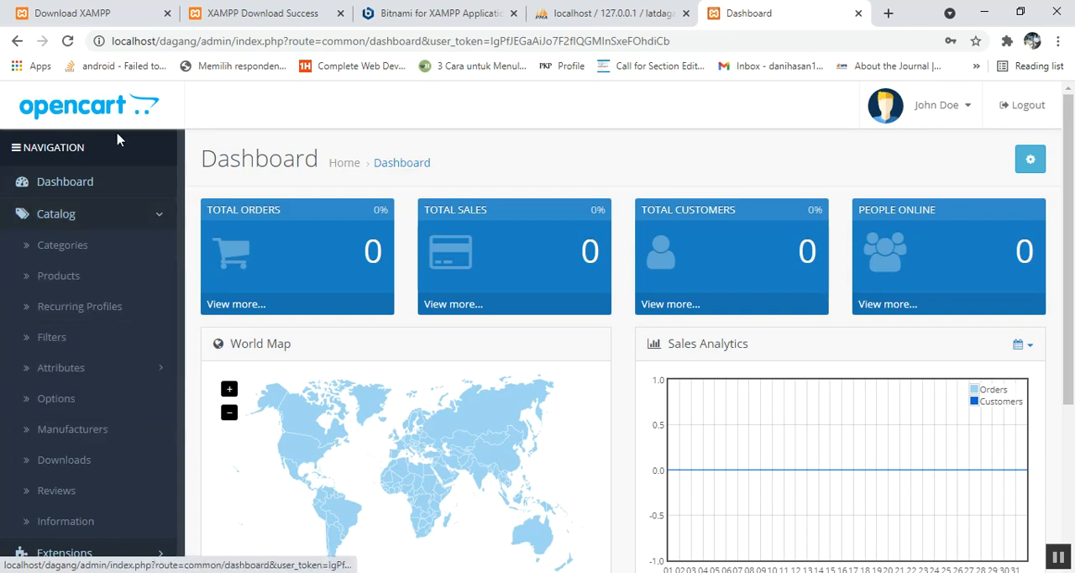
pyautogui.click(119, 217)
pyautogui.click(111, 286)
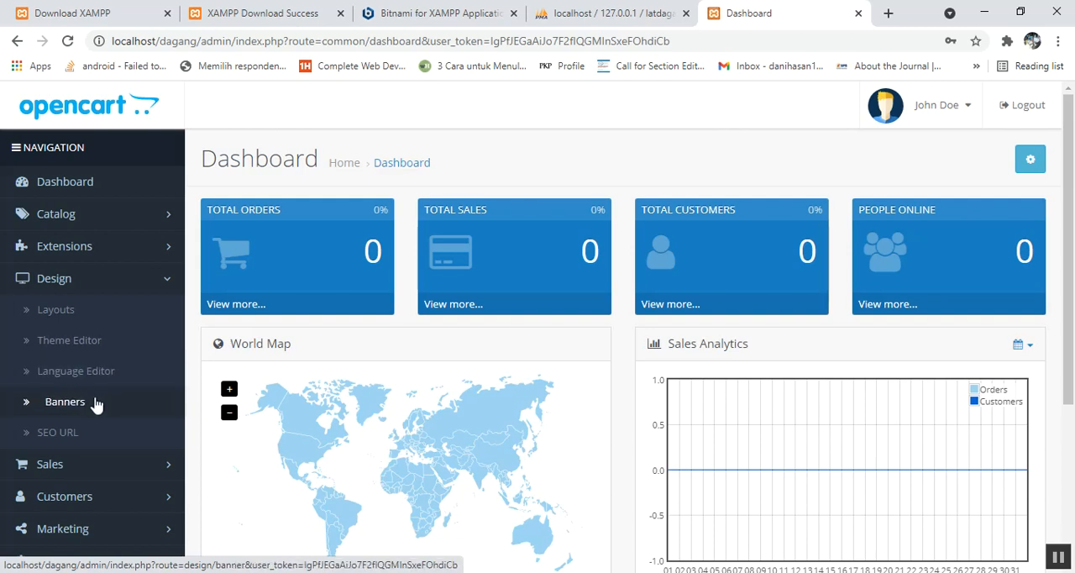
pyautogui.click(63, 466)
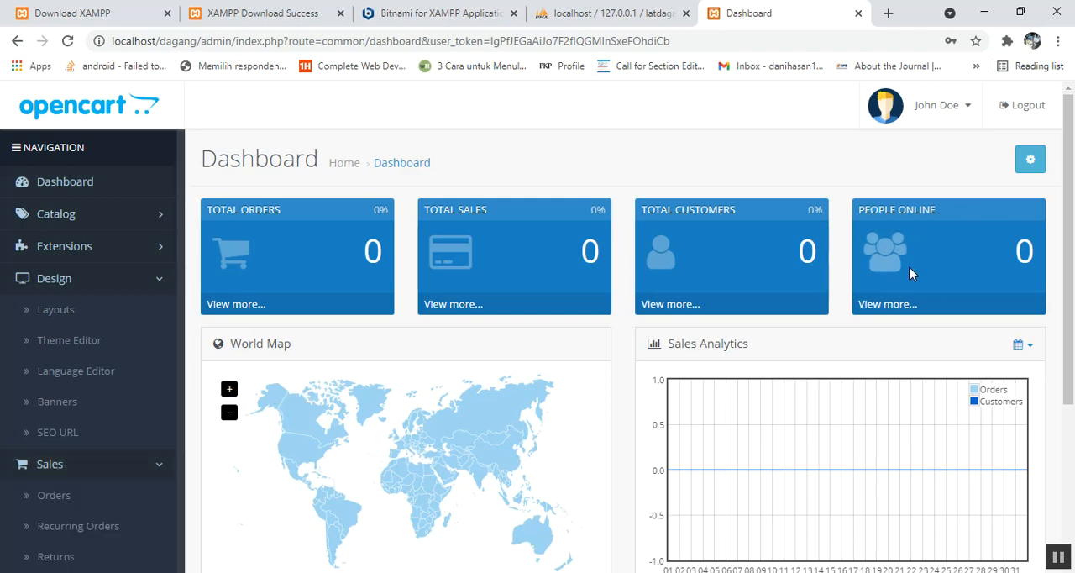
pyautogui.scroll(-1, 1071, 326)
pyautogui.moveTo(1072, 326); pyautogui.dragTo(1072, 357)
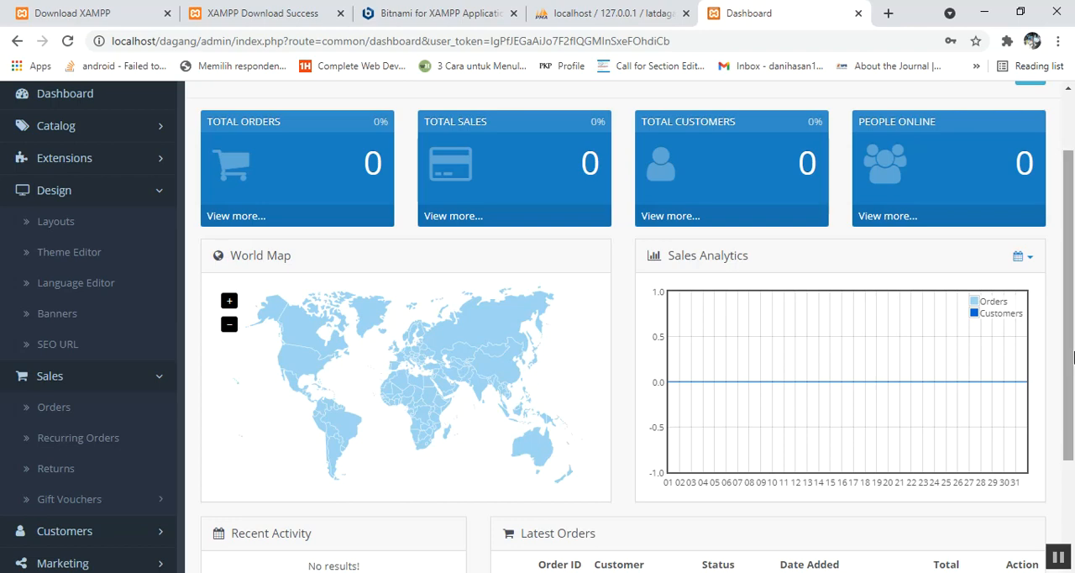
pyautogui.moveTo(1073, 358); pyautogui.dragTo(1037, 186)
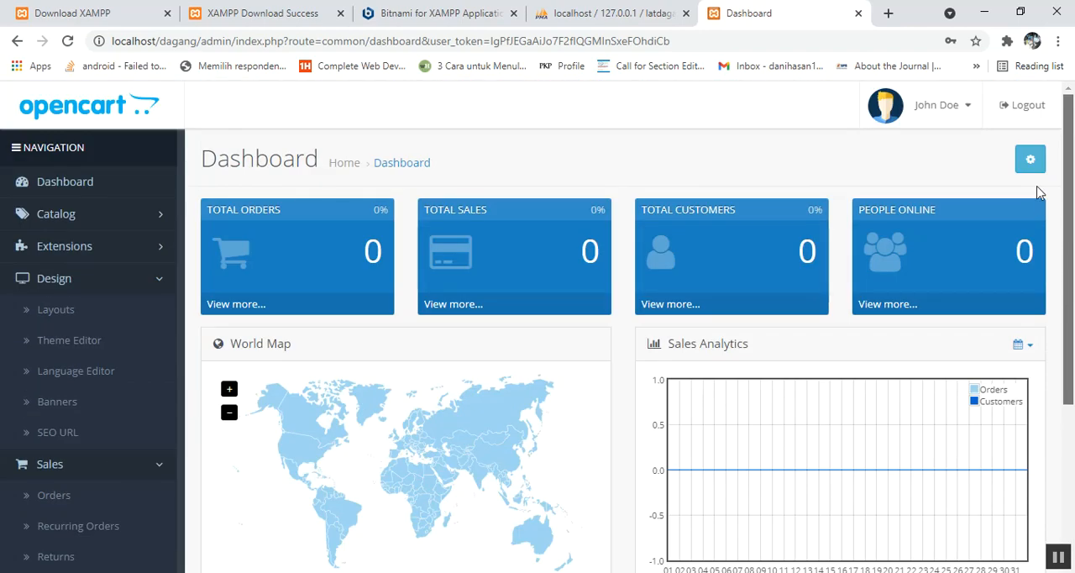